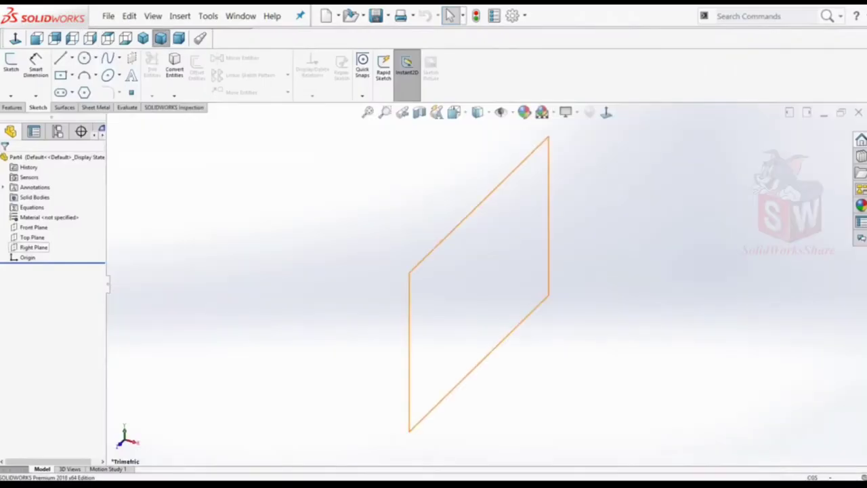
Start a sketch on the Right Plane and draw a circle centred on the origin.
left_click(33, 247)
left_click(10, 65)
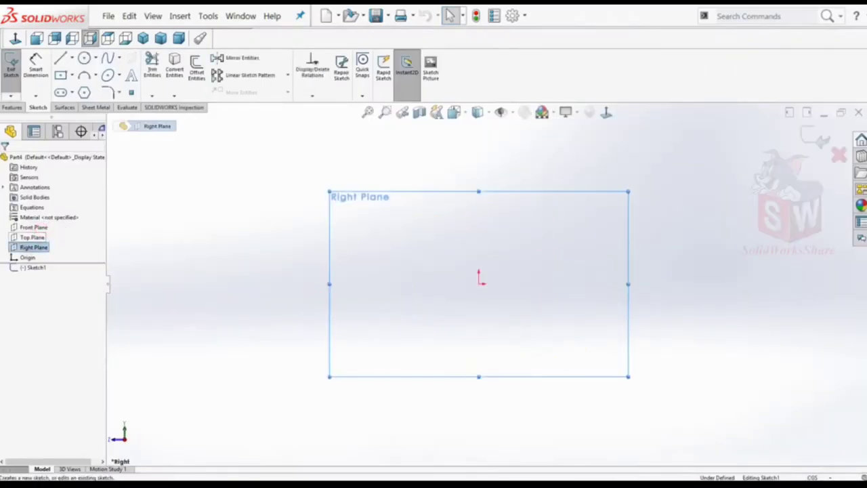
left_click(84, 58)
left_click(480, 280)
left_click(520, 191)
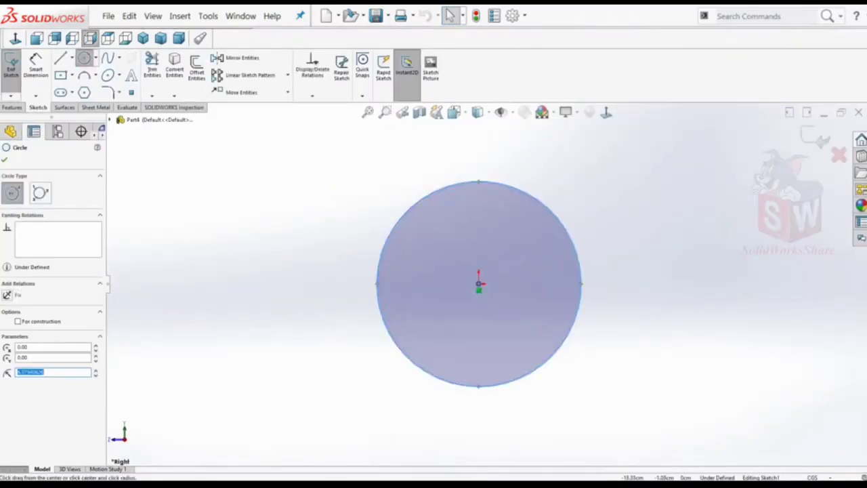
Dimension the circle to a diameter of 34.
left_click(35, 68)
left_click(377, 271)
left_click(332, 267)
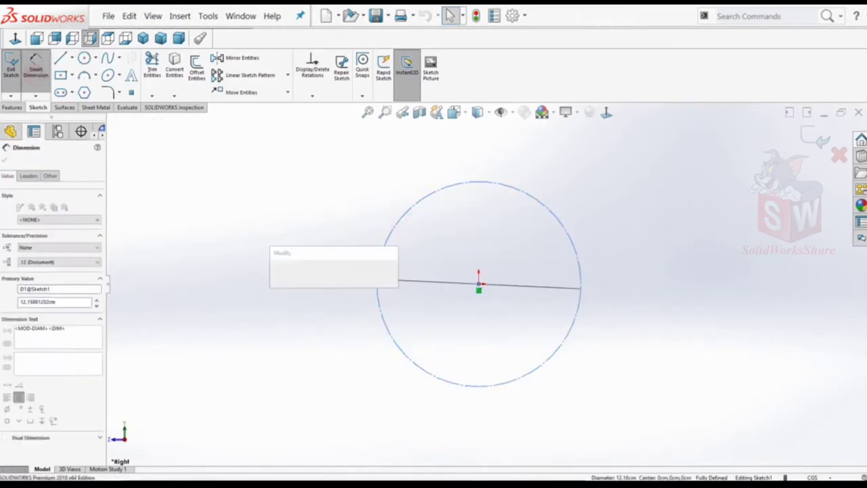
type("4")
left_click(279, 277)
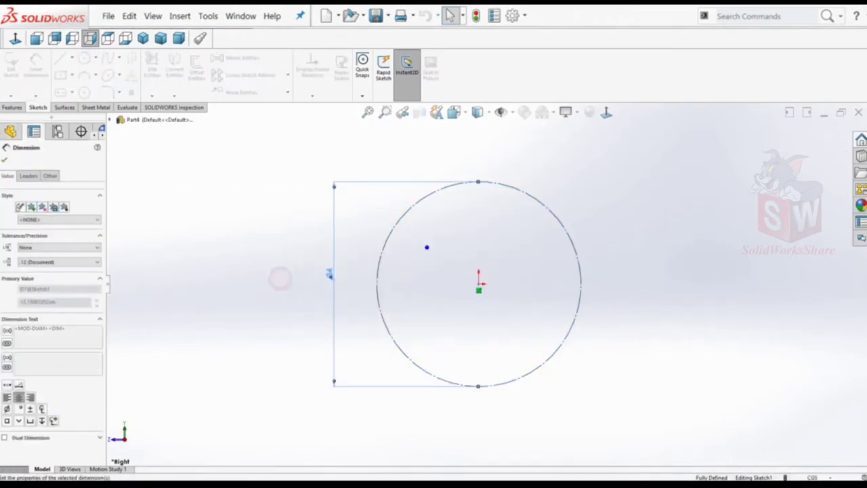
left_click(431, 67)
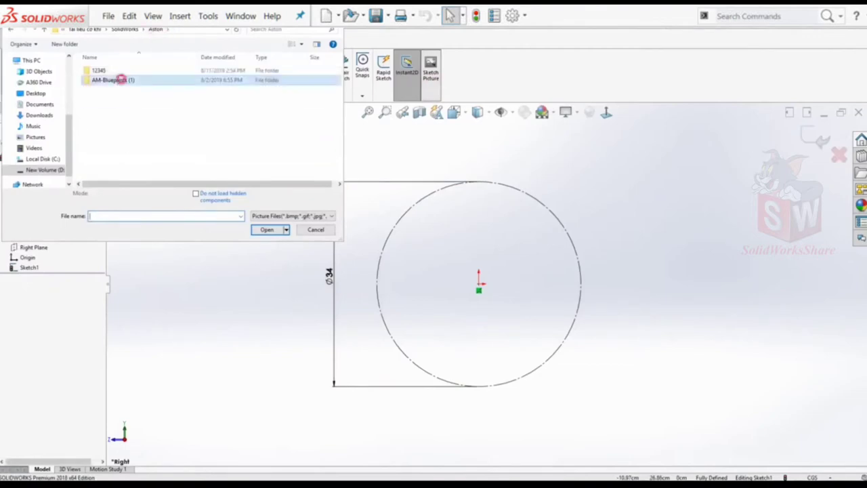
Insert the brake caliper blueprint image into the sketch.
double_click(120, 77)
left_click(106, 77)
left_click(267, 229)
type("-14.8")
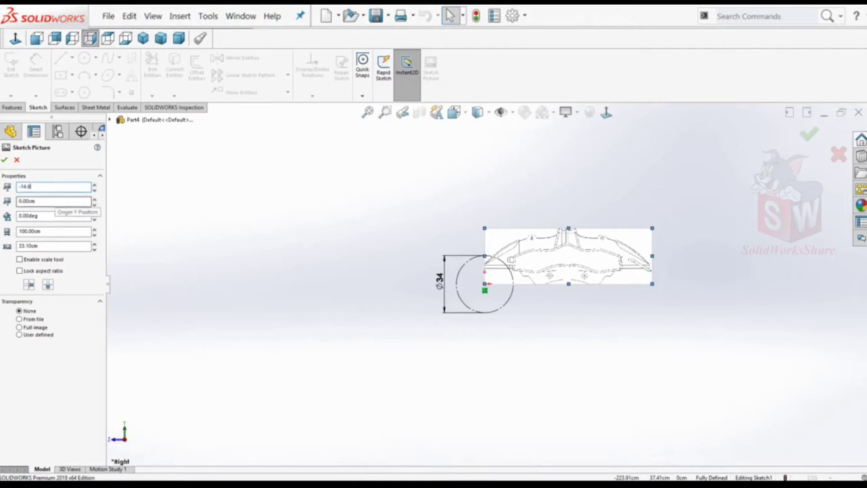
Place the picture at X -14.60cm, Y 8.90cm, sized 29.70 × 9.00 cm with 0.60 transparency.
key("Tab")
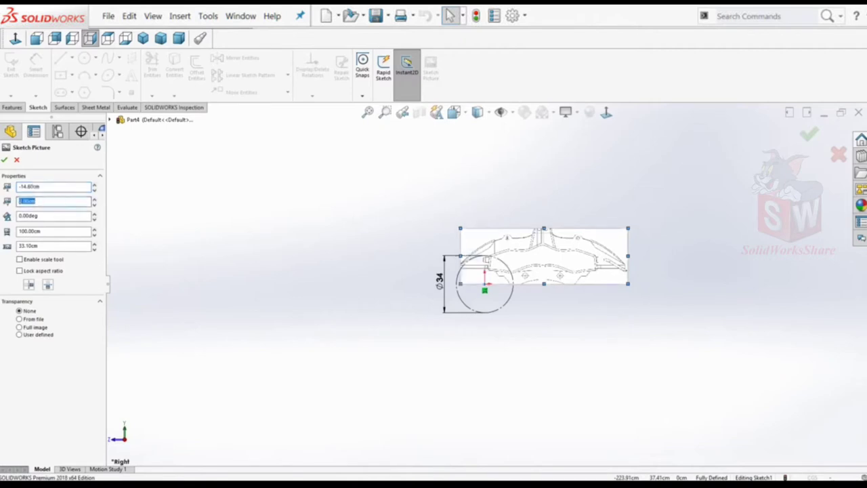
type("8.9")
key("Return")
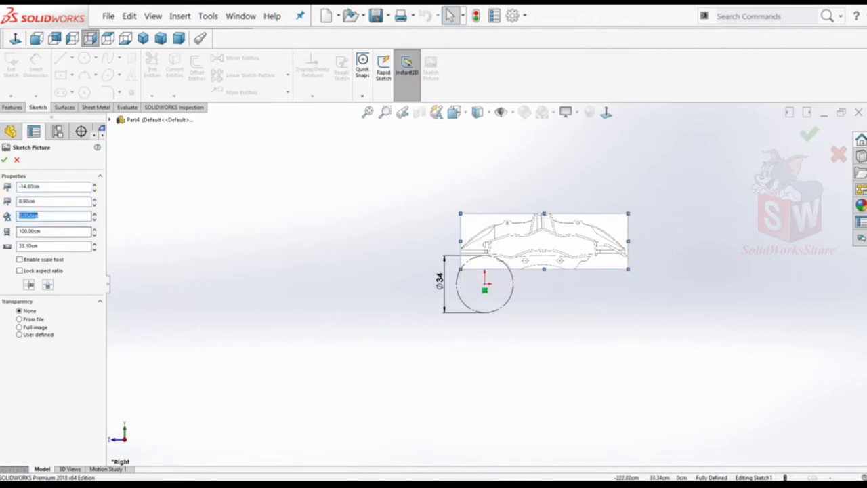
type("28.")
key("Tab")
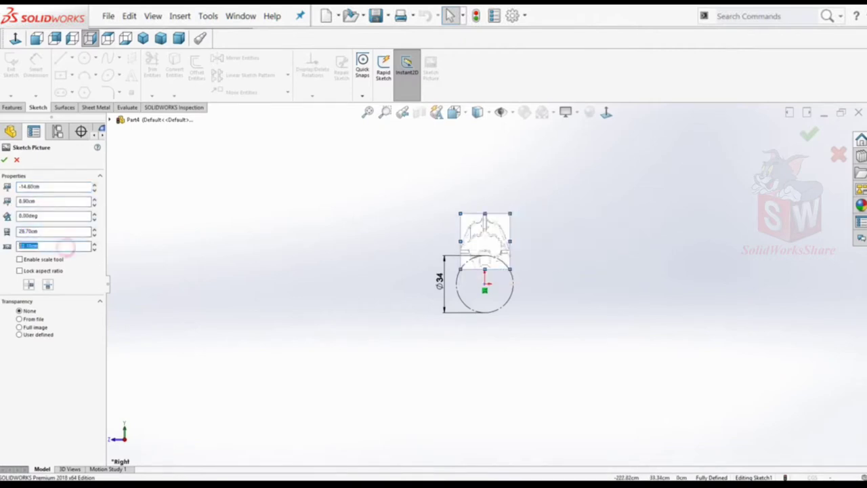
type("9.6")
key("Return")
scroll(500, 278, "up", 5)
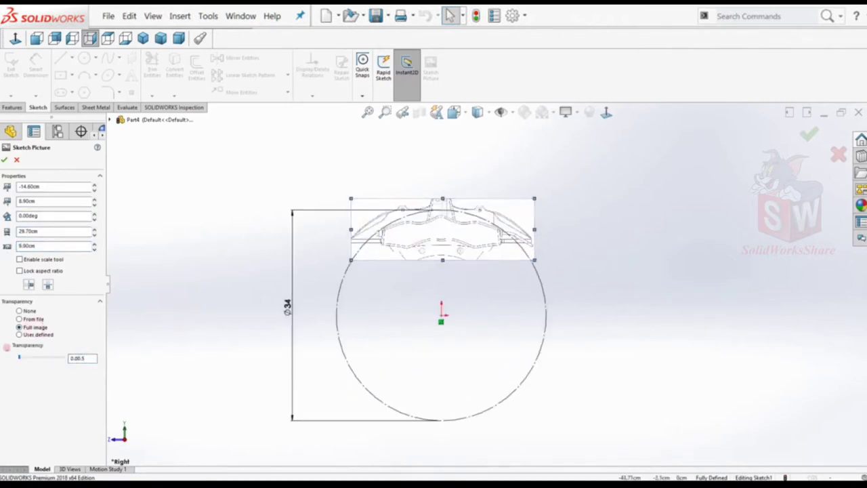
type(".5")
key("Return")
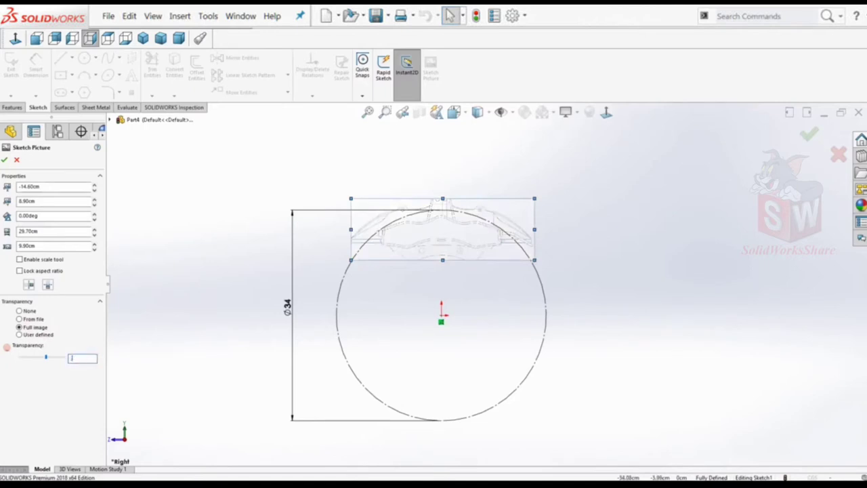
key("Return")
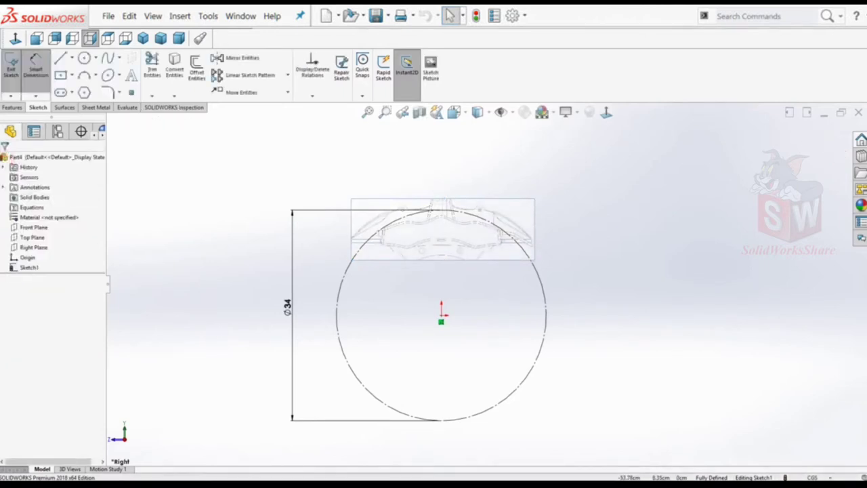
right_click_drag(181, 243, 181, 203)
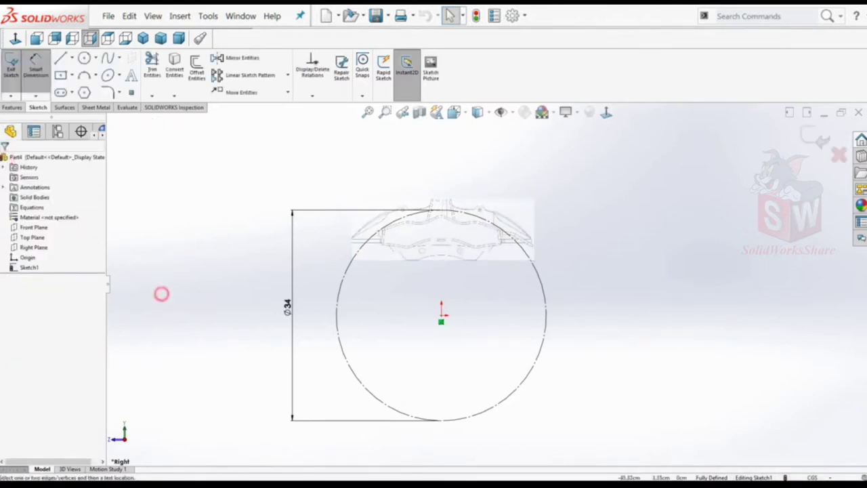
Close the circle sketch and draw a short line at the caliper body's left end on the Right Plane.
left_click(11, 68)
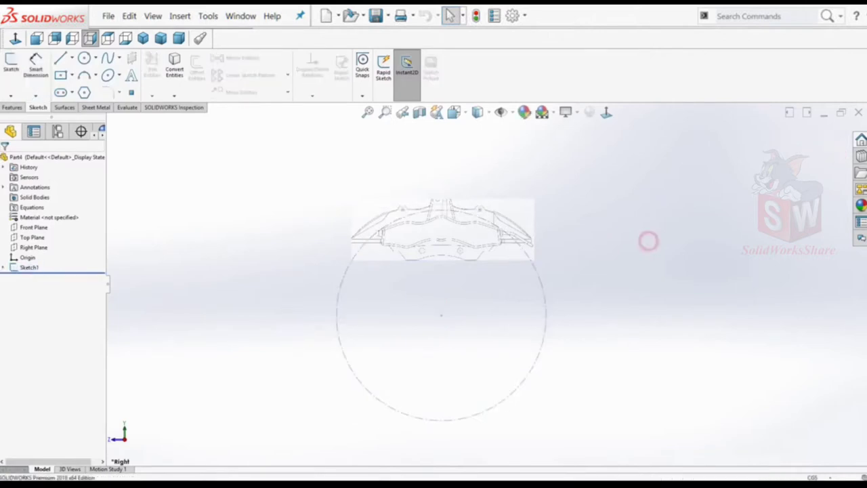
left_click(34, 247)
scroll(439, 216, "down", 3)
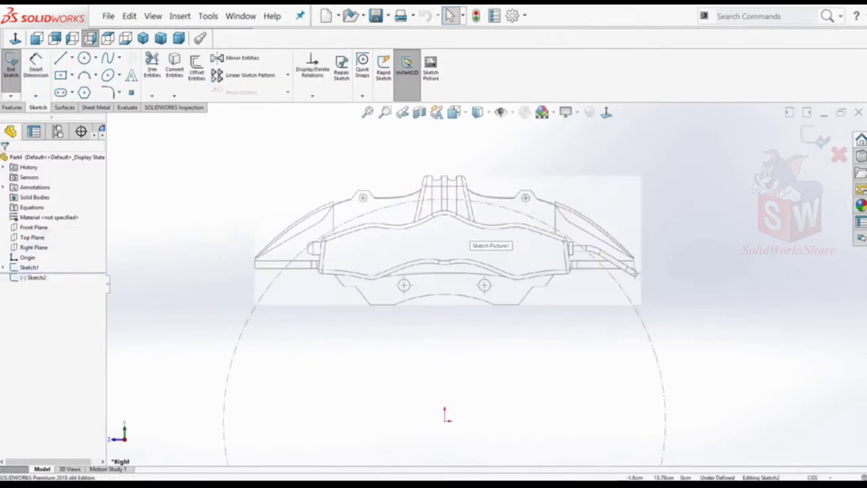
key("l")
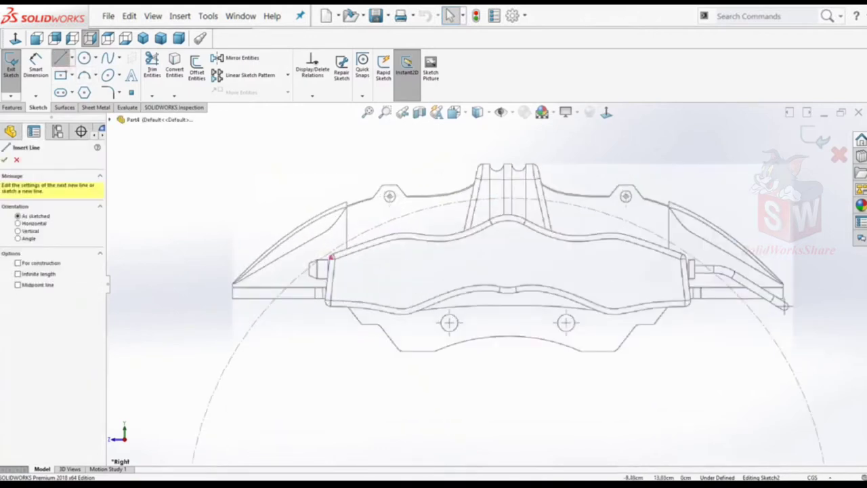
left_click_drag(331, 257, 325, 305)
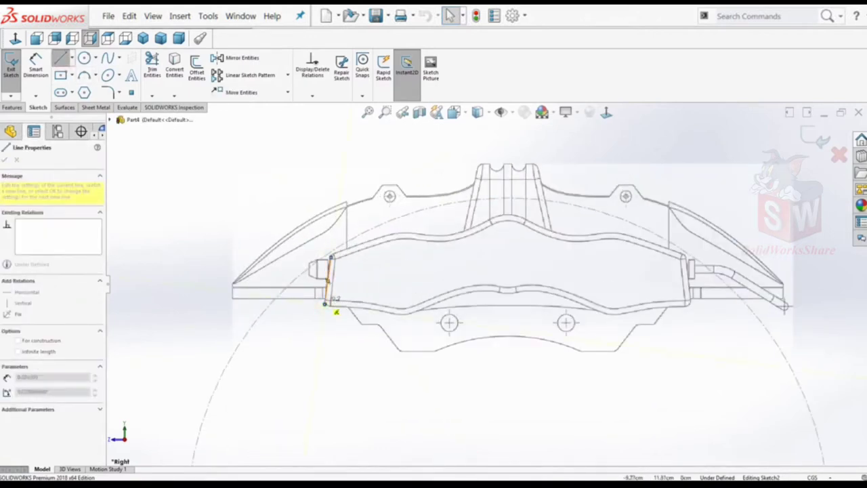
key("Escape")
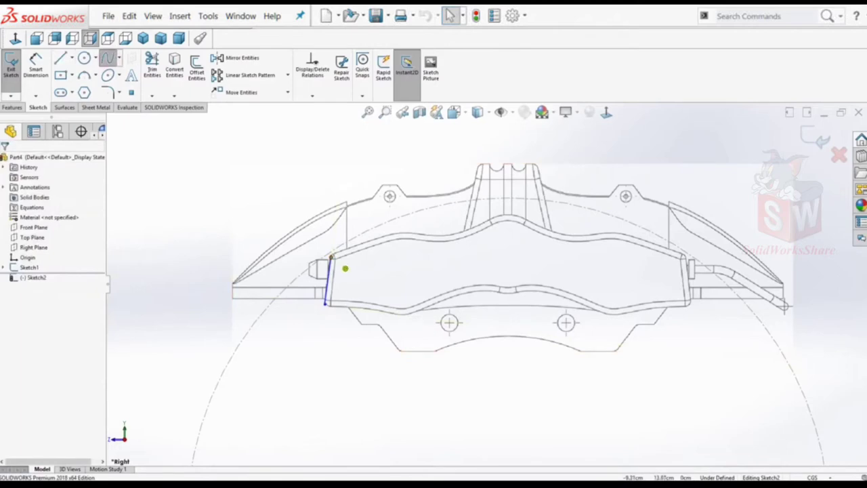
Trace the upper spline to the caliper's top middle and add a vertical centerline there.
left_click(331, 257)
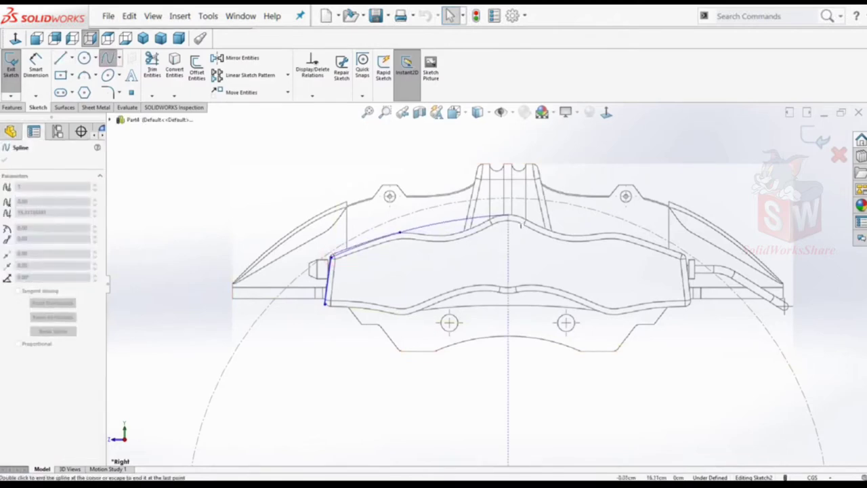
double_click(510, 216)
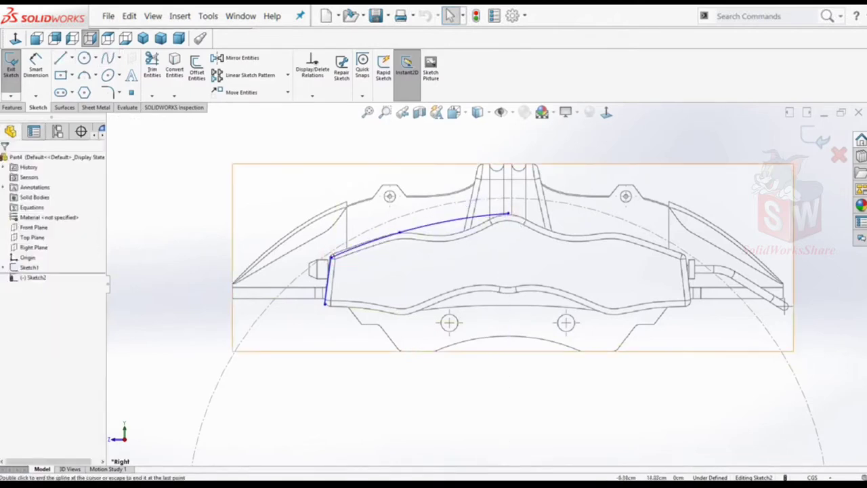
left_click(71, 58)
left_click(75, 77)
left_click(509, 215)
scroll(515, 285, "up", 2)
scroll(489, 304, "up", 3)
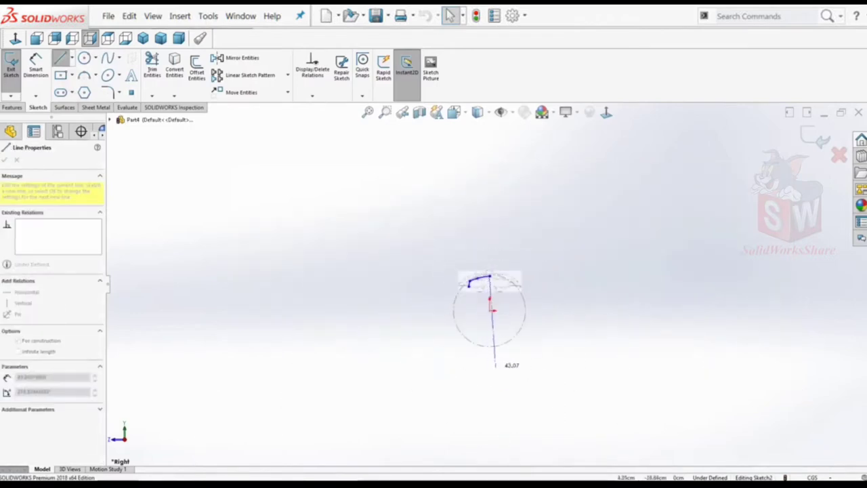
scroll(492, 282, "down", 2)
scroll(498, 334, "down", 2)
scroll(498, 333, "down", 3)
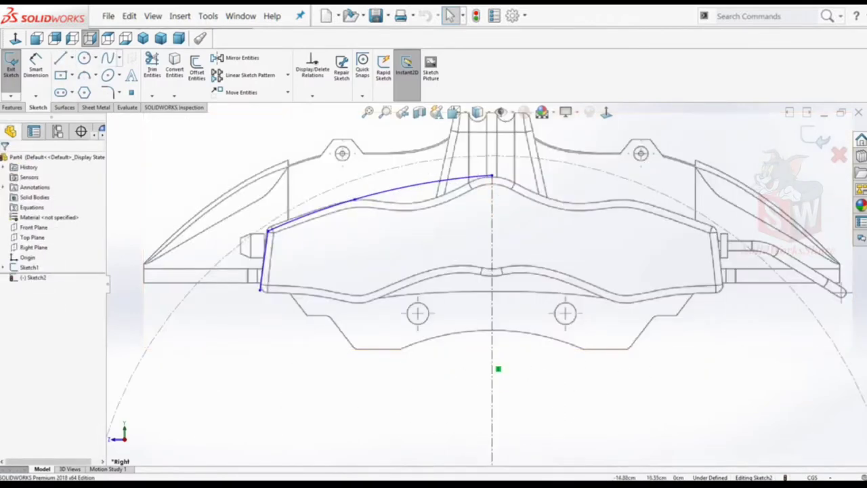
Draw the lower spline along the body's bottom edge, ending on the centerline.
left_click(261, 290)
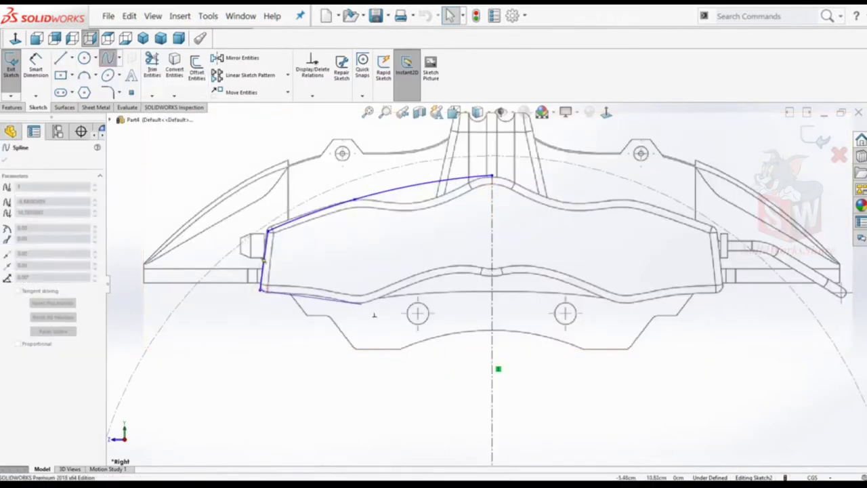
left_click(361, 303)
double_click(492, 277)
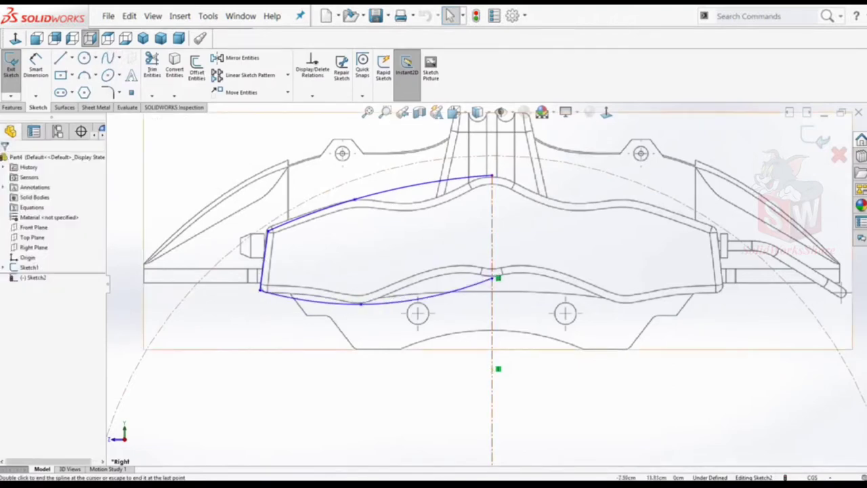
key("d")
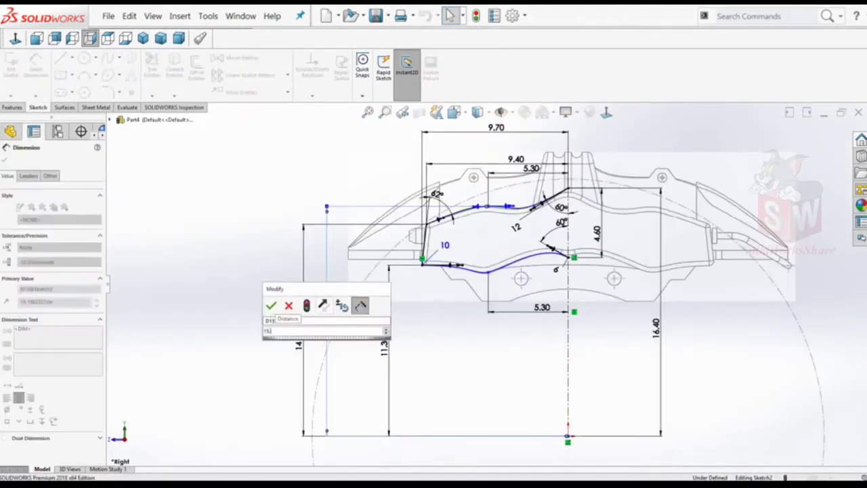
Confirm the pending dimension and reshape the upper spline along the caliper's top edge.
key("Return")
key("Escape")
scroll(514, 191, "down", 5)
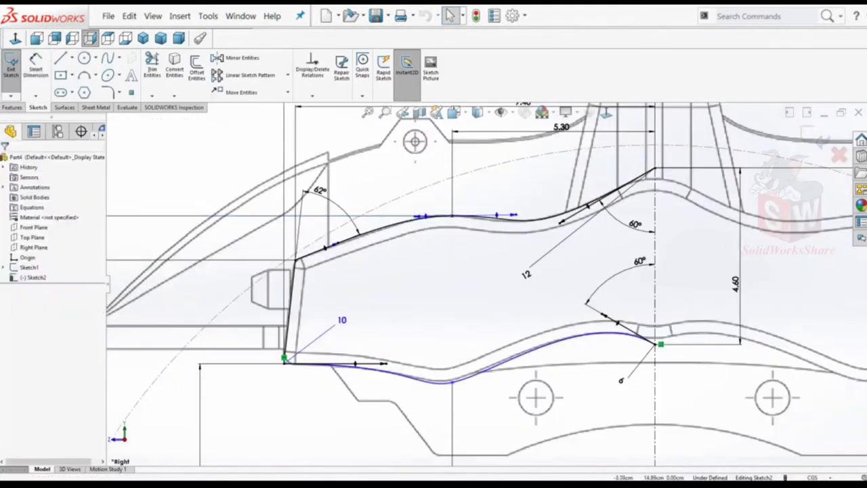
left_click(452, 216)
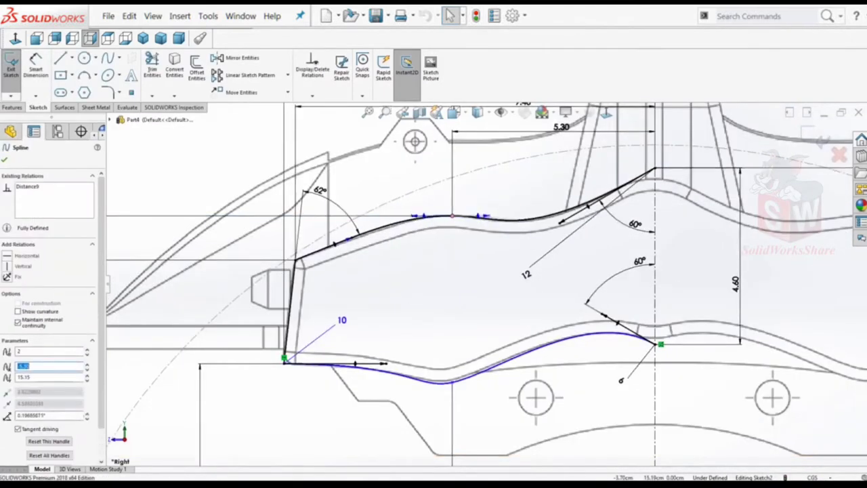
left_click_drag(513, 215, 477, 216)
scroll(502, 213, "down", 3)
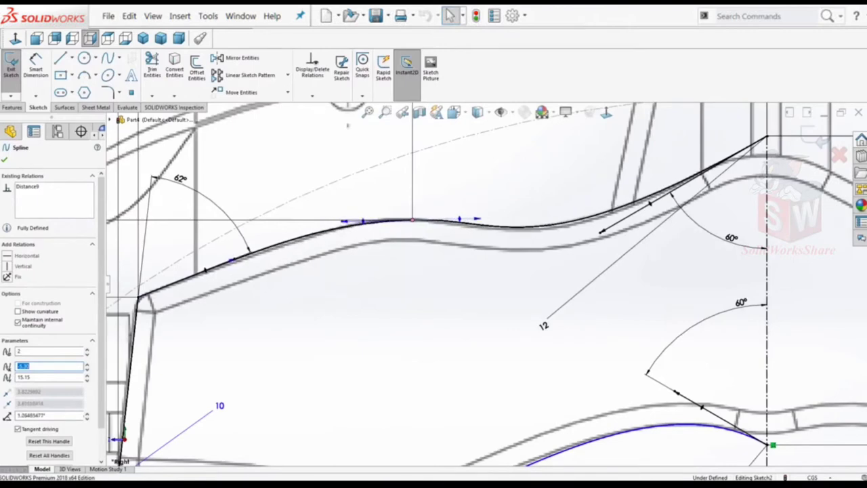
scroll(435, 248, "up", 5)
key("Escape")
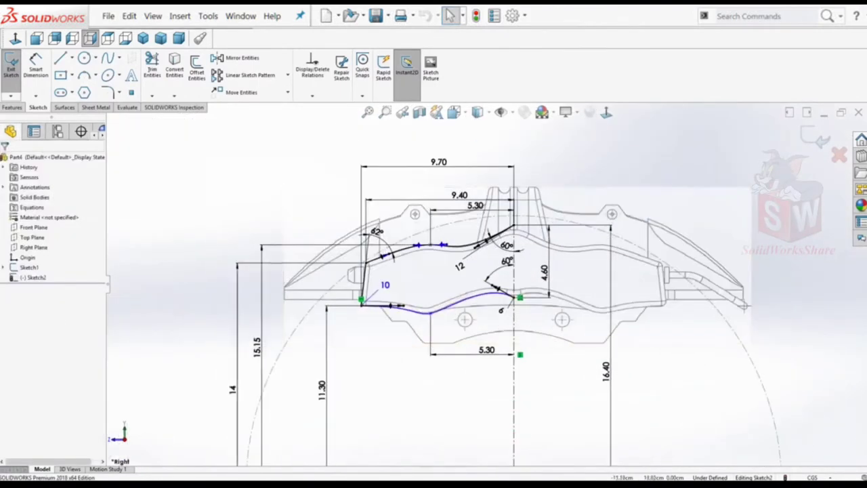
Add a vertical 10.90 dimension from the lower spline end to the origin, fully defining the sketch.
key("d")
scroll(430, 313, "up", 5)
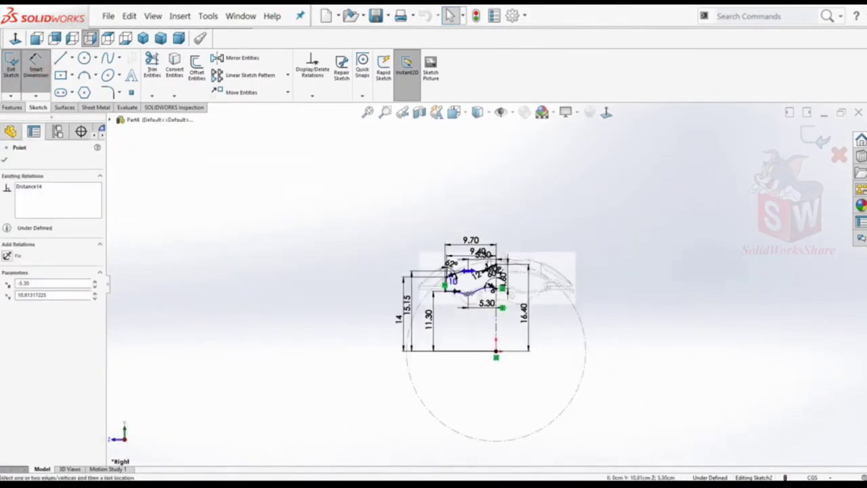
left_click(456, 350)
left_click(452, 330)
key("Return")
key("Escape")
scroll(480, 300, "down", 3)
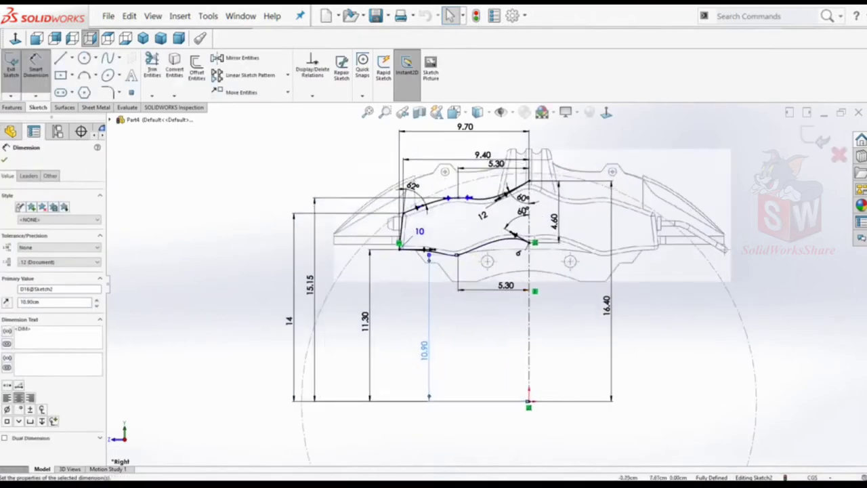
scroll(481, 300, "down", 2)
scroll(489, 283, "up", 3)
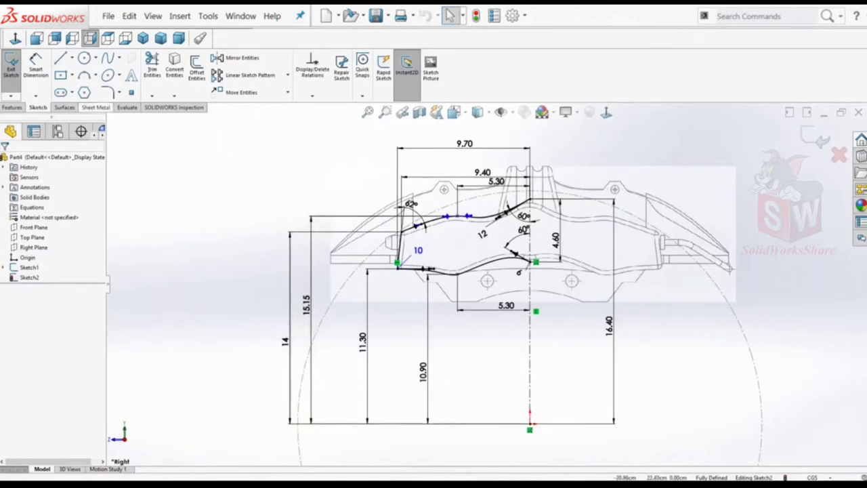
scroll(518, 224, "down", 3)
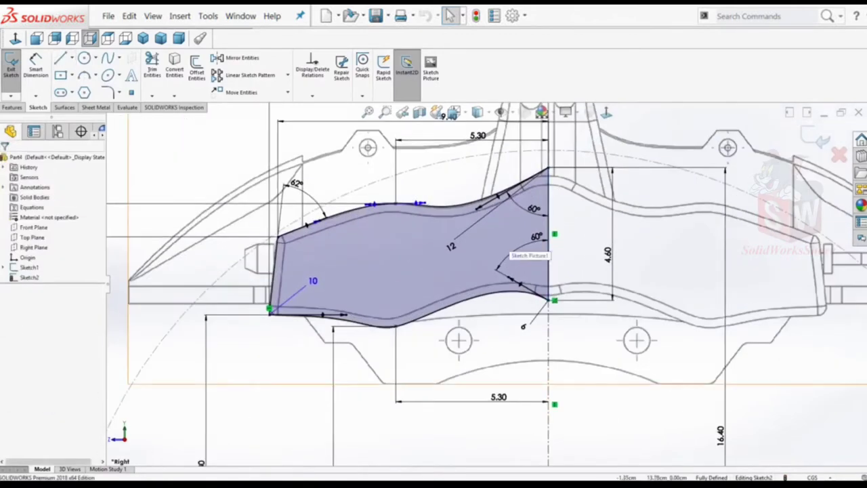
scroll(487, 288, "up", 2)
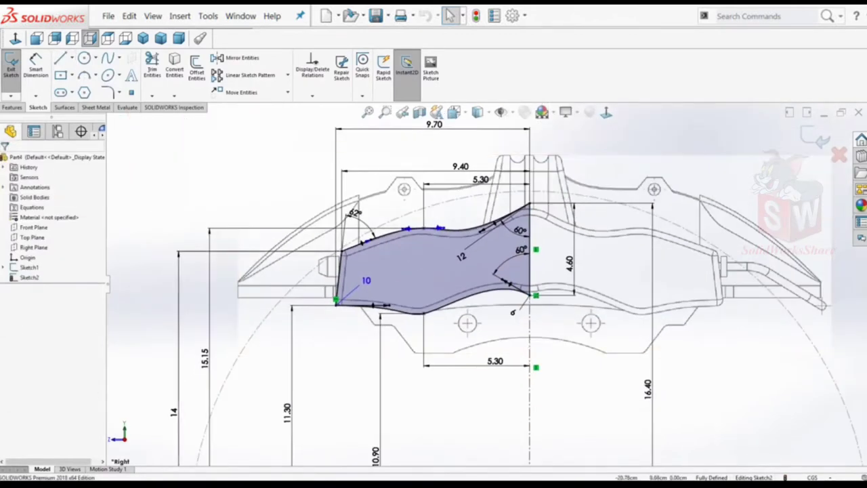
Extrude the caliper profile to a depth of 10, creating Boss-Extrude1, and inspect it in isometric.
left_click(11, 107)
key("ctrl+7")
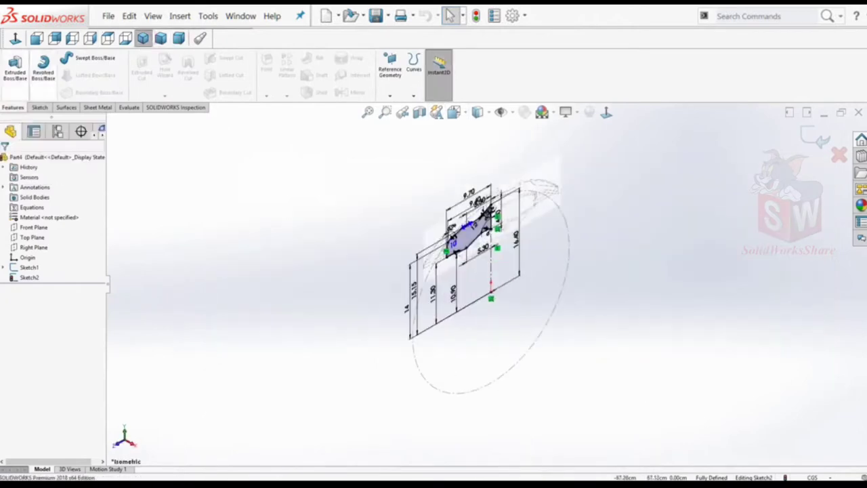
left_click(15, 67)
type("10")
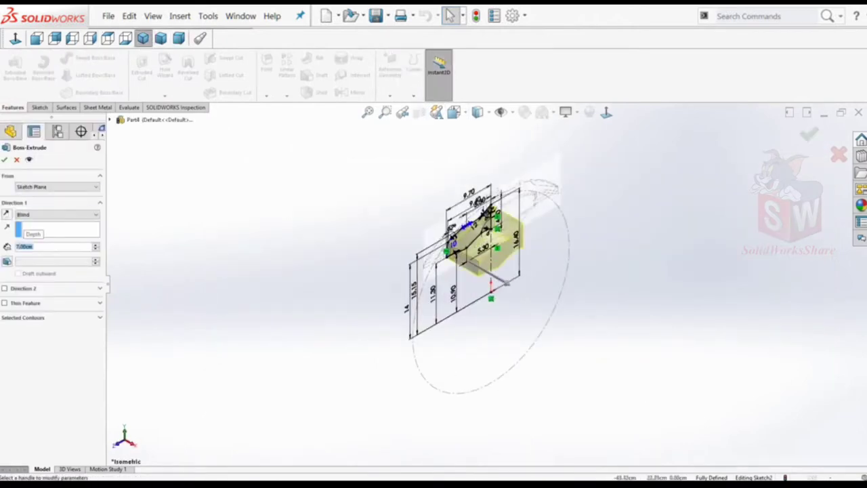
key("Return")
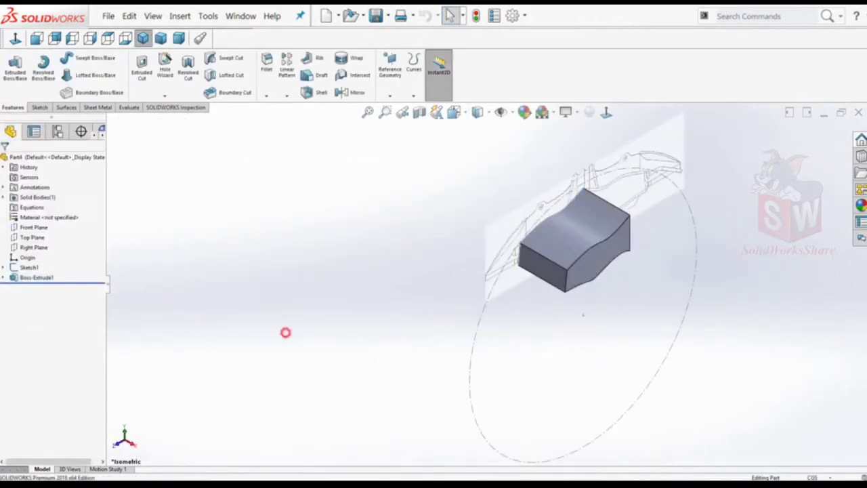
mouse_move(285, 332)
middle_mouse_down()
mouse_move(325, 318)
mouse_move(379, 318)
middle_mouse_up()
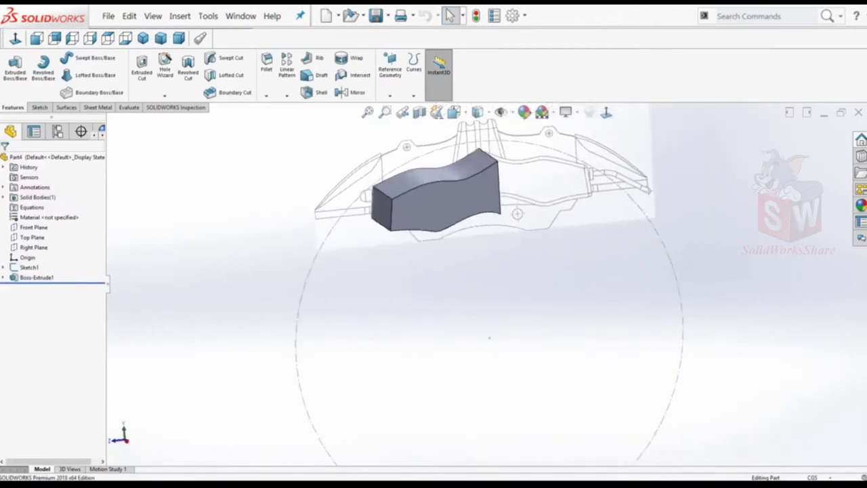
Start a normal-to sketch on the Right Plane and draw the upper outline's straight lines.
left_click(90, 38)
left_click(34, 247)
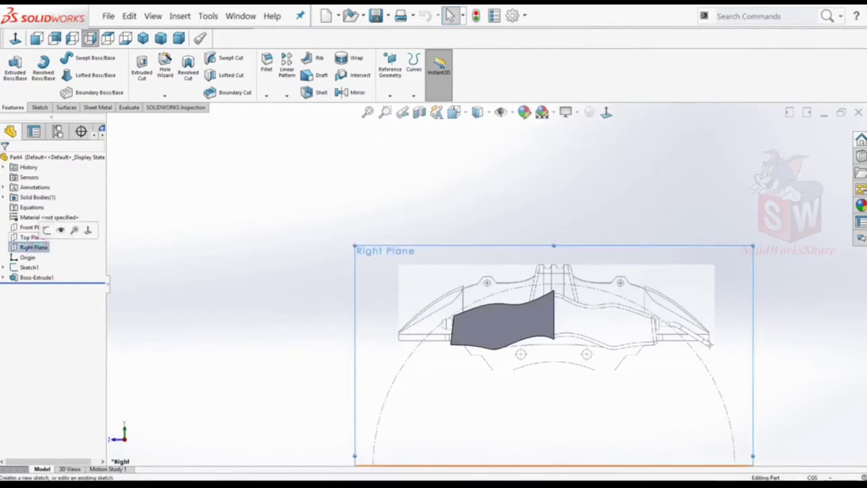
left_click(46, 230)
left_click(61, 58)
scroll(433, 349, "up", 3)
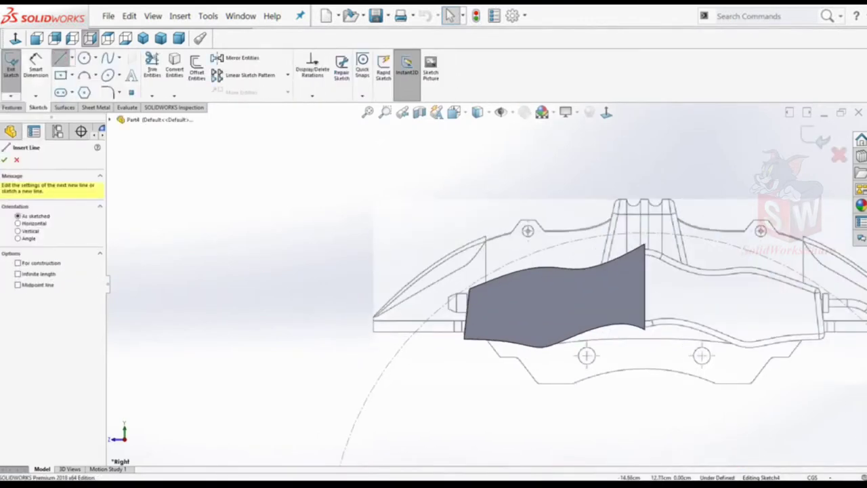
left_click(373, 318)
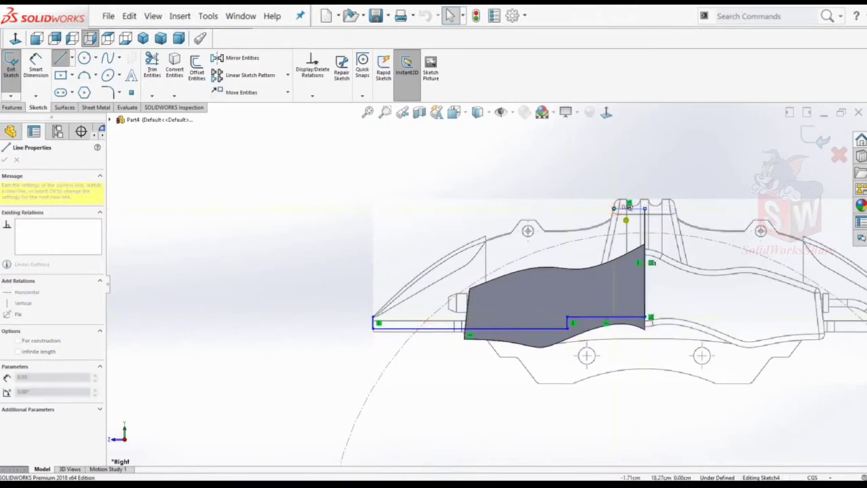
key("Escape")
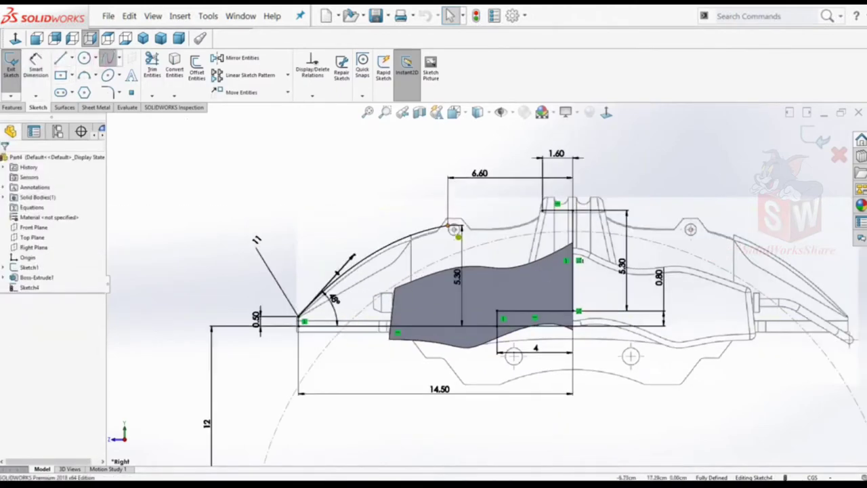
Dimension the spline with a 30° angle and a 6 dimension.
left_click(450, 227)
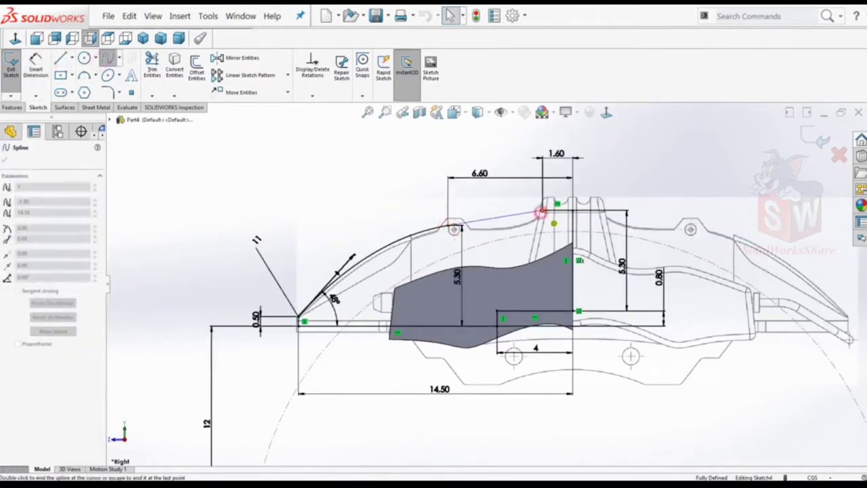
left_click(35, 64)
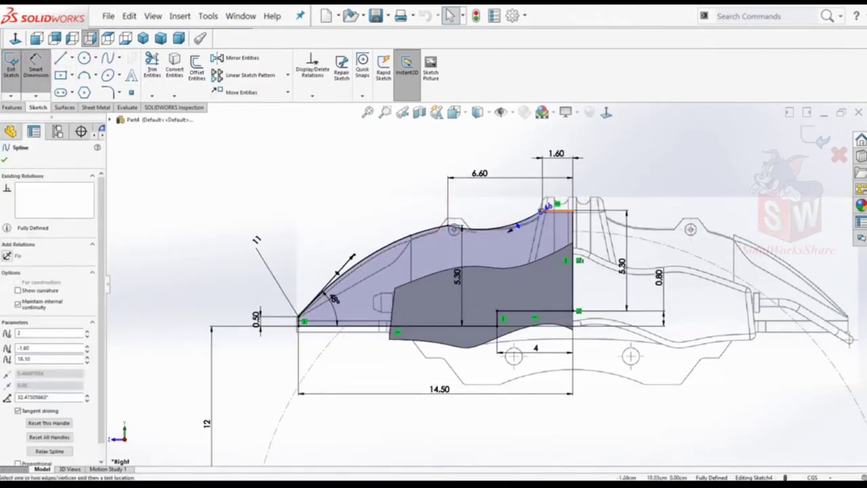
left_click(546, 219)
type("30")
key("Return")
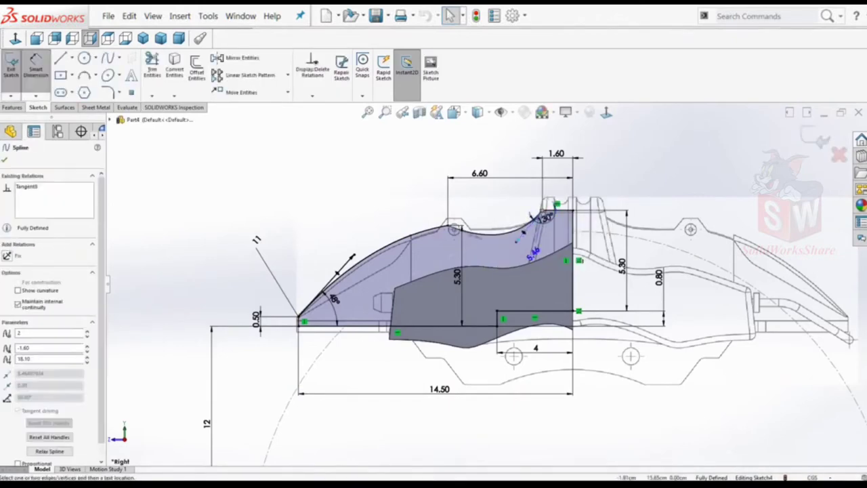
left_click(481, 257)
scroll(474, 211, "up", 3)
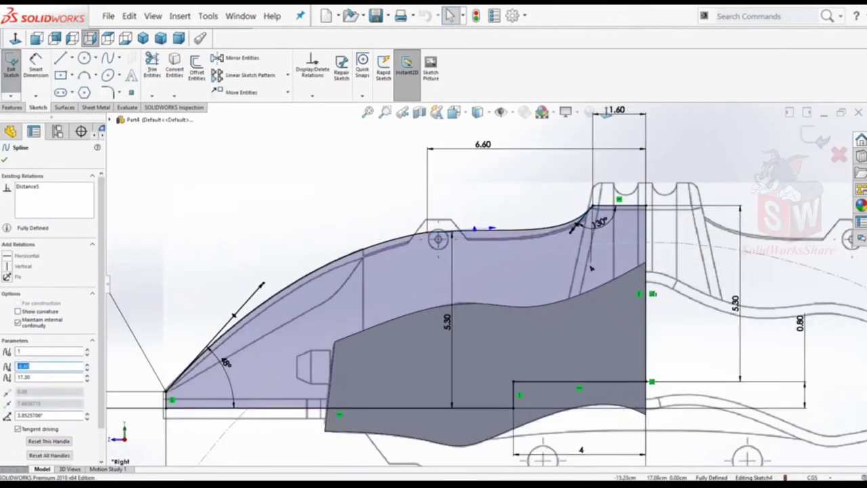
left_click(427, 226)
left_click(379, 162)
key("Return")
scroll(475, 271, "down", 3)
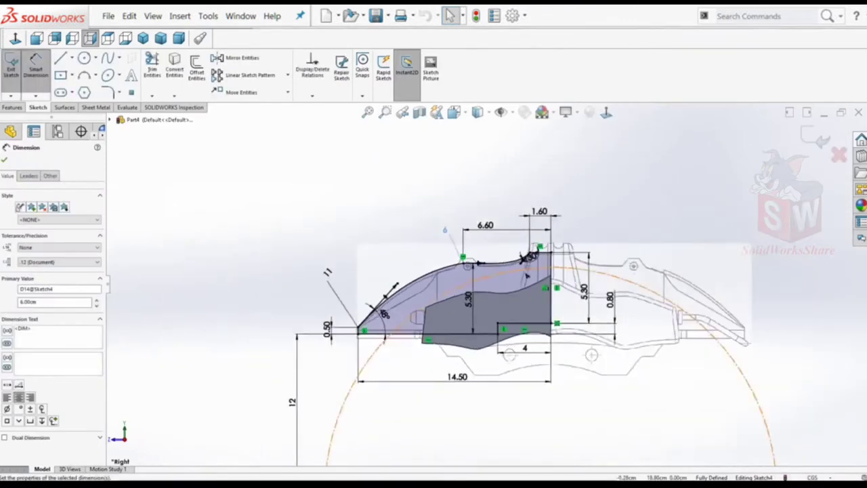
Extrude Sketch4 to a blind depth of 1.70 cm as Boss-Extrude2.
scroll(483, 242, "down", 5)
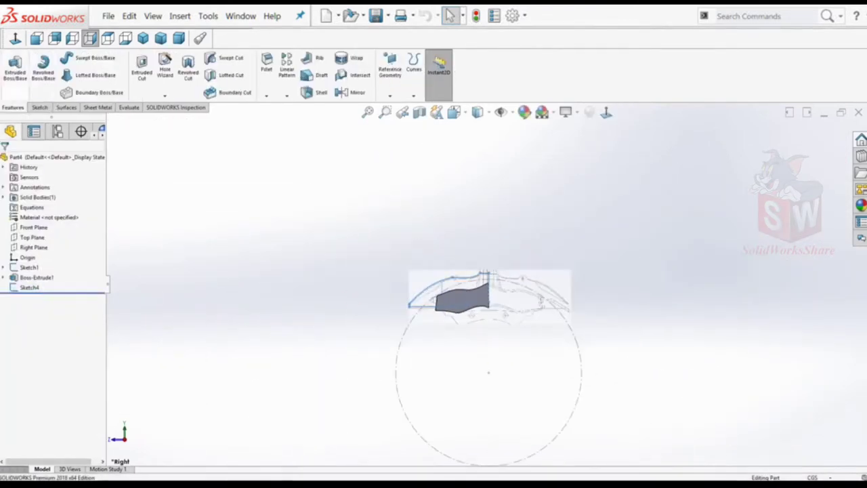
scroll(486, 369, "up", 2)
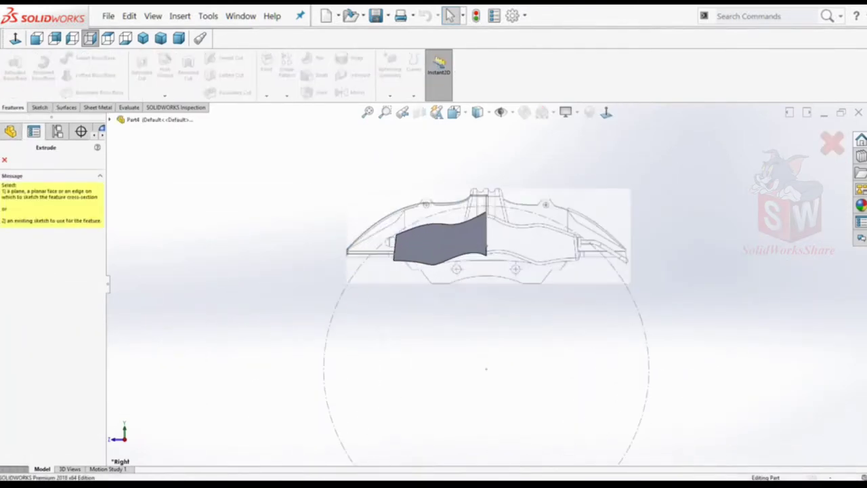
left_click(441, 239)
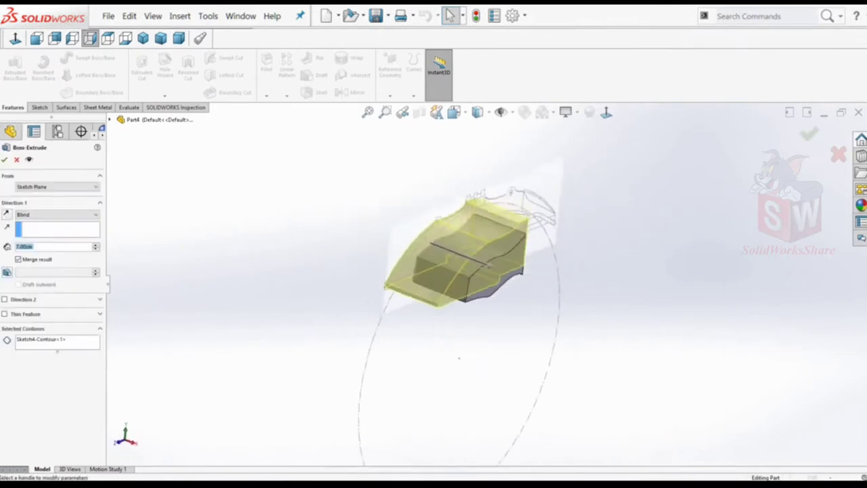
left_click(68, 246)
type("1.7")
key("Return")
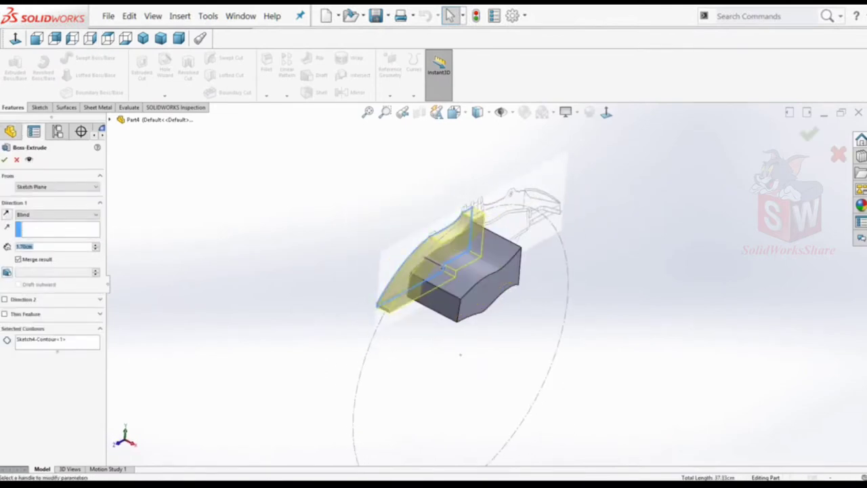
key("Return")
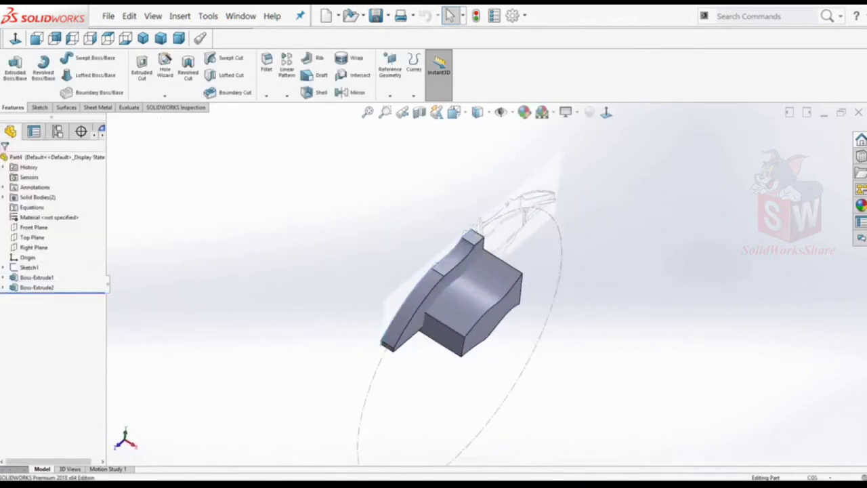
Extrude Sketch4 again, blind 3.00 cm starting from a face, creating Boss-Extrude3.
right_click(36, 287)
left_click(4, 287)
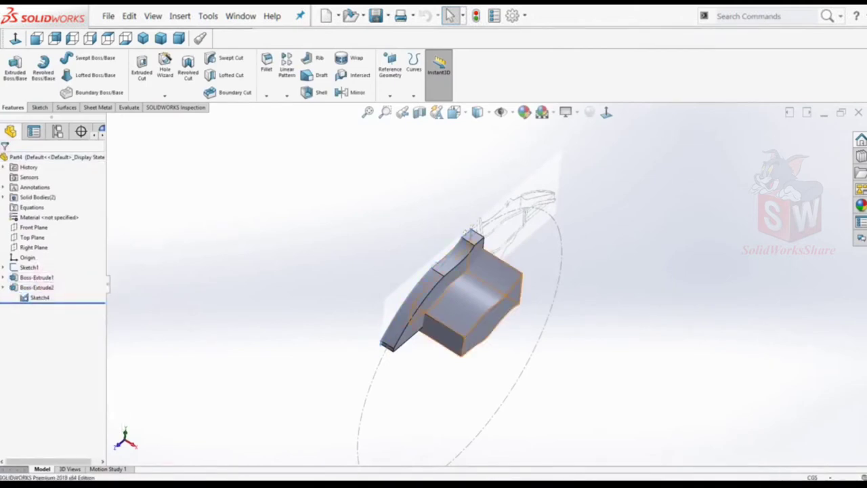
left_click(15, 68)
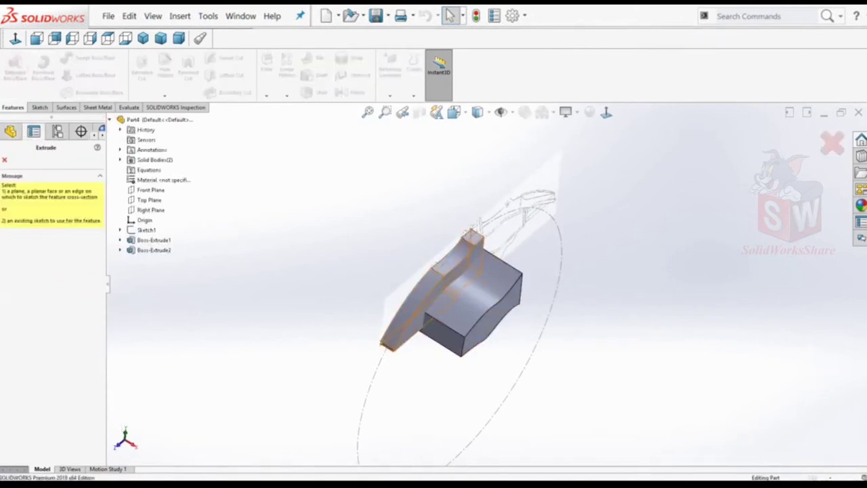
left_click(157, 261)
left_click(65, 186)
left_click(34, 191)
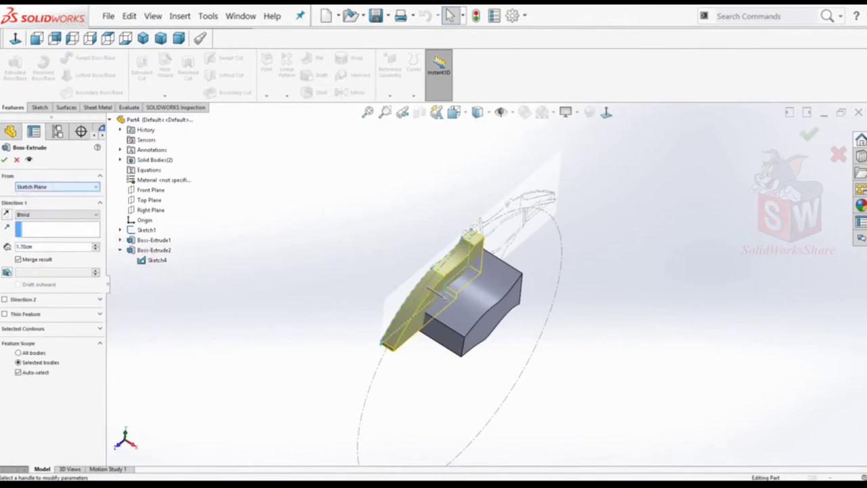
left_click(58, 214)
left_click(23, 223)
left_click(58, 186)
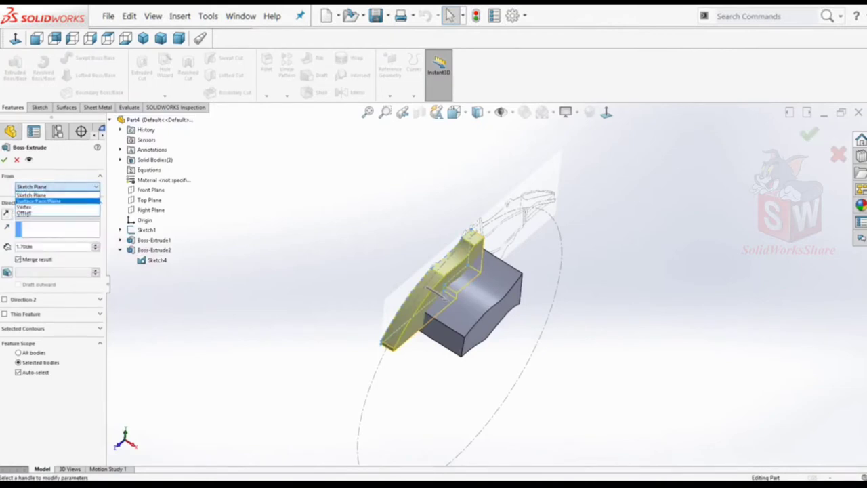
left_click(30, 196)
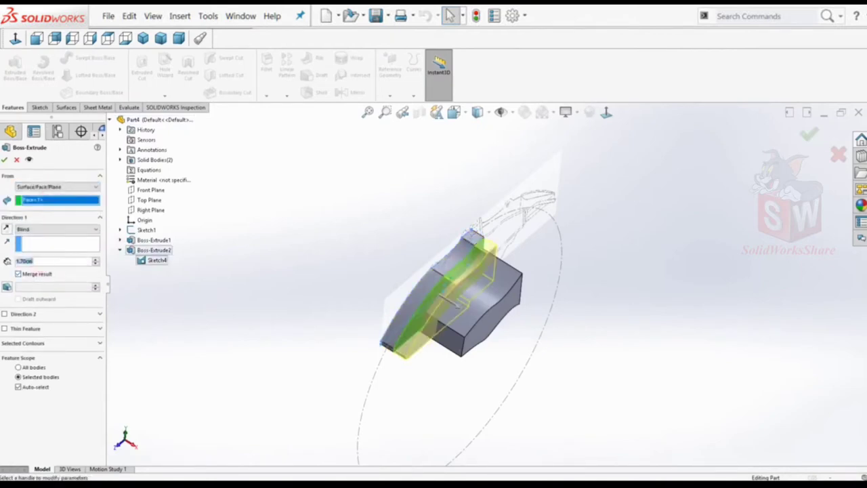
type("3")
key("Return")
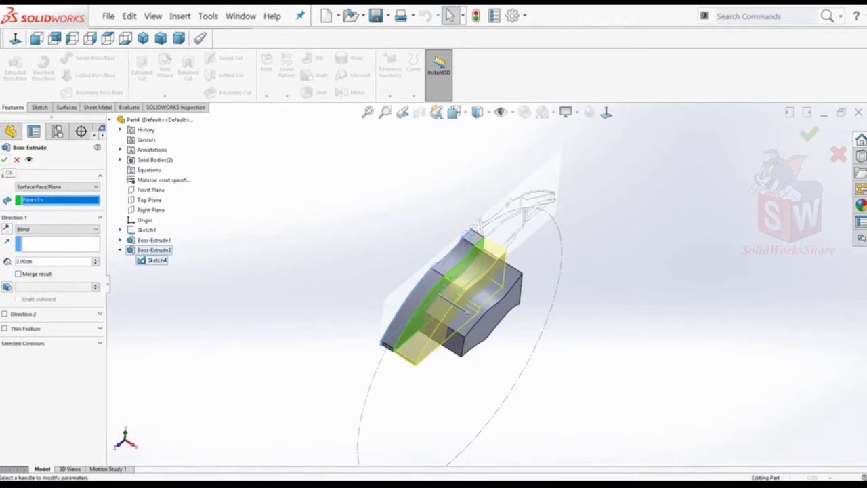
left_click(5, 160)
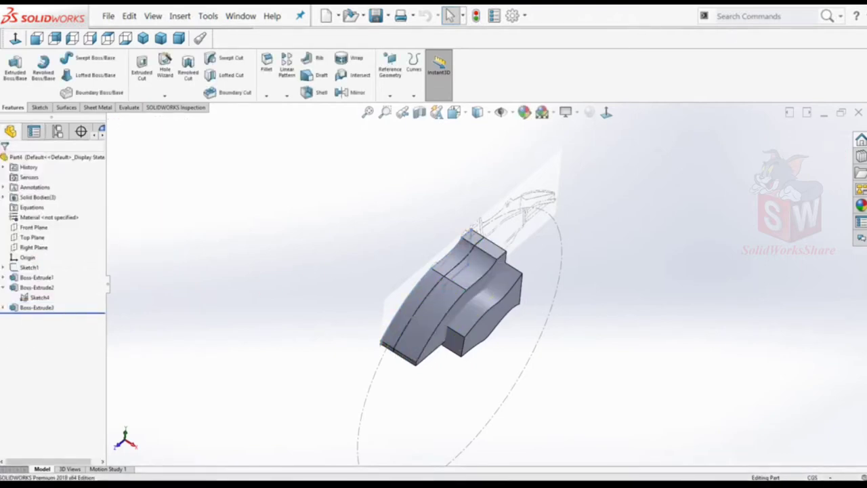
Start a draft with the top face as neutral and select the slanted, front and a hidden face.
left_click(179, 16)
mouse_move(174, 58)
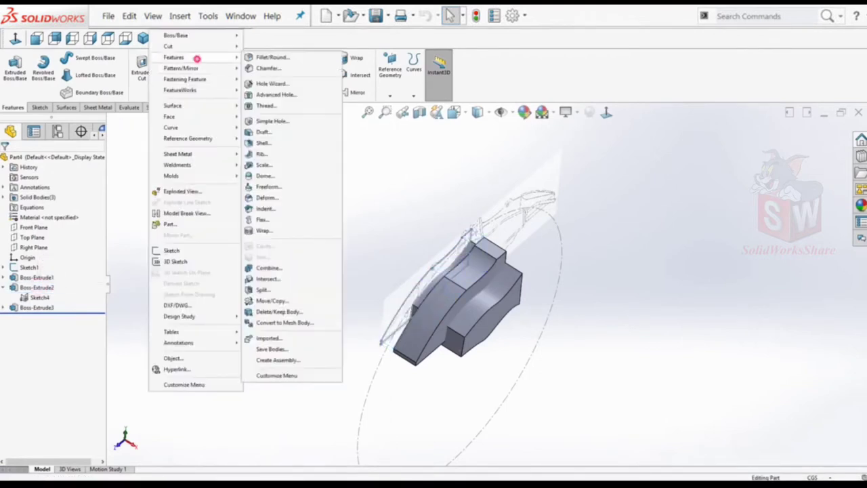
left_click(262, 132)
left_click(491, 249)
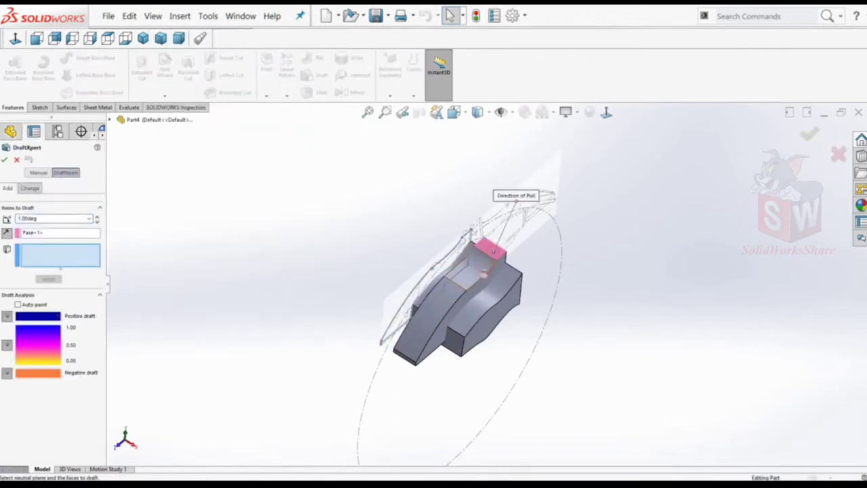
left_click(474, 271)
left_click(420, 325)
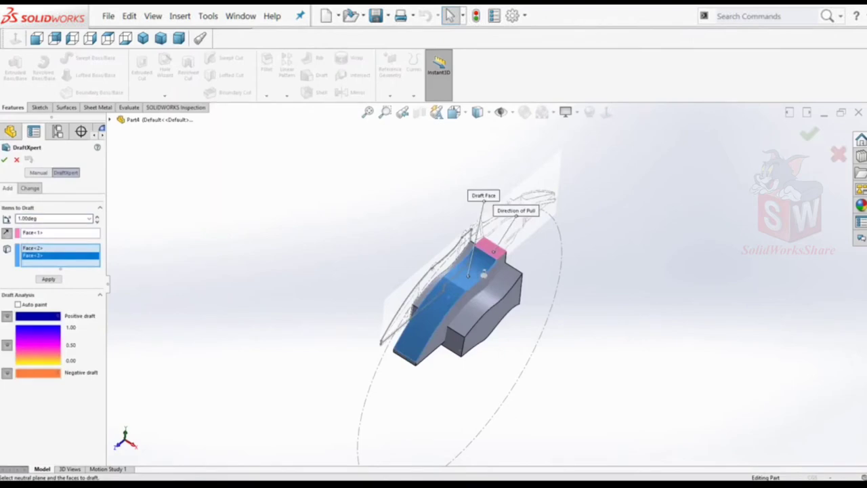
middle_click_drag(474, 284, 304, 429)
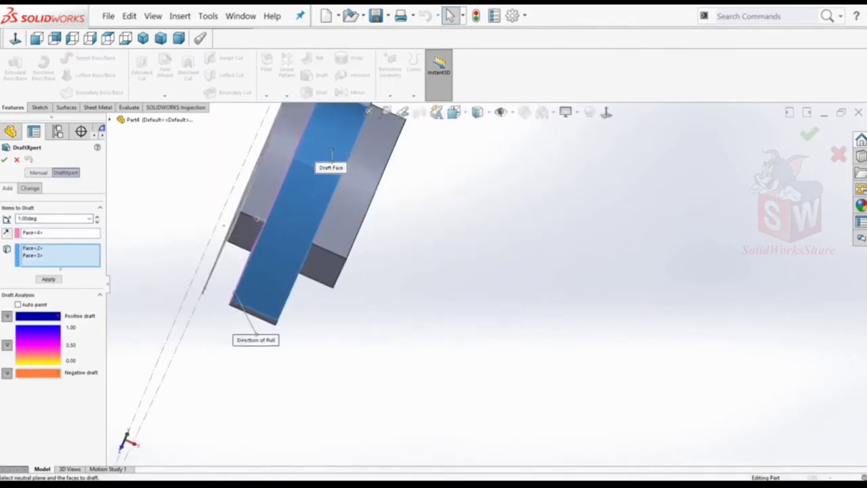
left_click(352, 203)
Apply the 5° draft to the selected faces, creating Draft1.
scroll(379, 217, "up", 3)
middle_click_drag(379, 216, 406, 217)
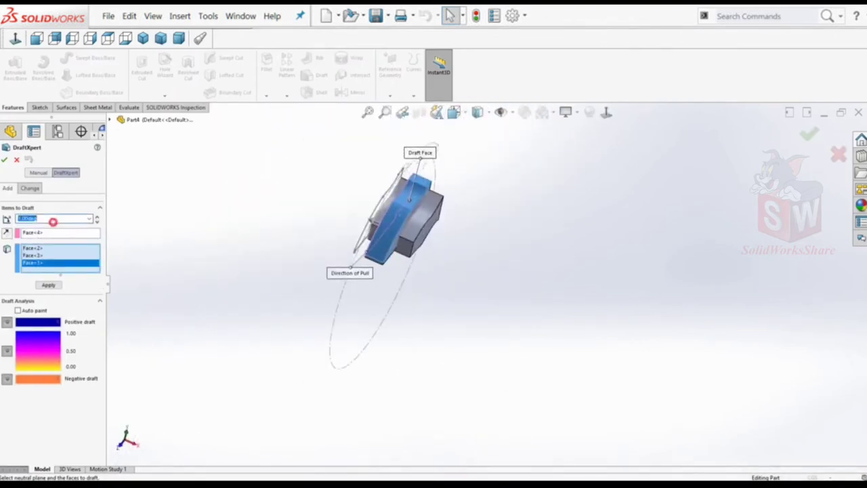
scroll(235, 207, "up", 3)
type("5")
key("ctrl+7")
scroll(227, 235, "up", 3)
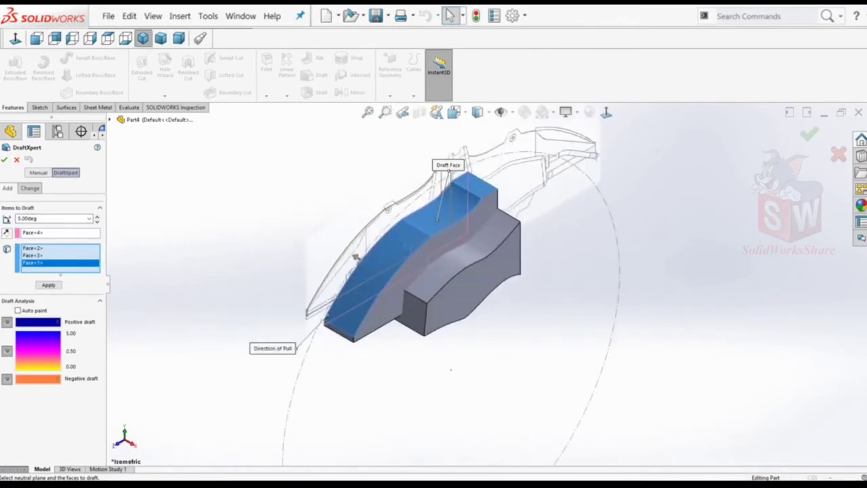
key("Return")
left_click(413, 196)
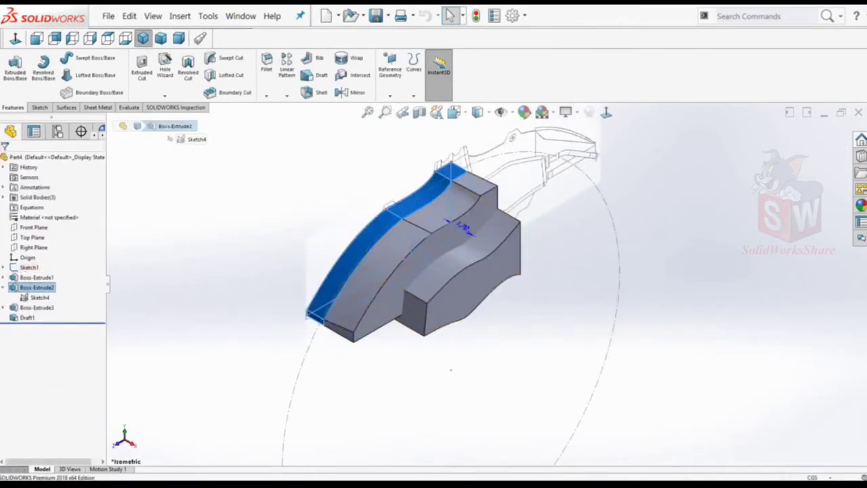
left_click(451, 370)
On the Top Plane, sketch and dimension a concave spline from the bottom edge to the step's corner.
left_click(32, 237)
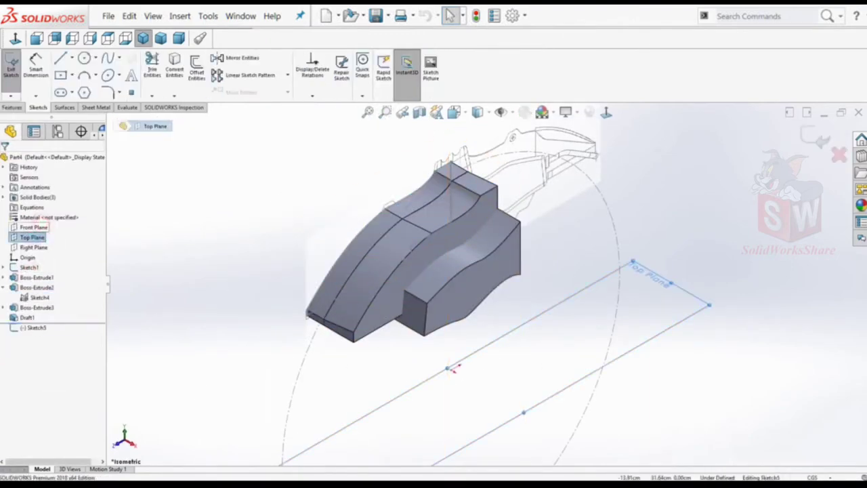
key("ctrl+8")
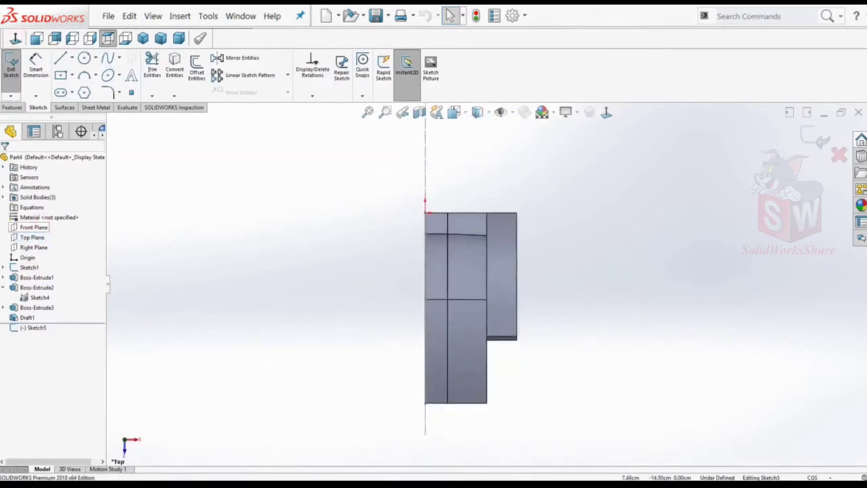
scroll(496, 421, "up", 3)
left_click(411, 391)
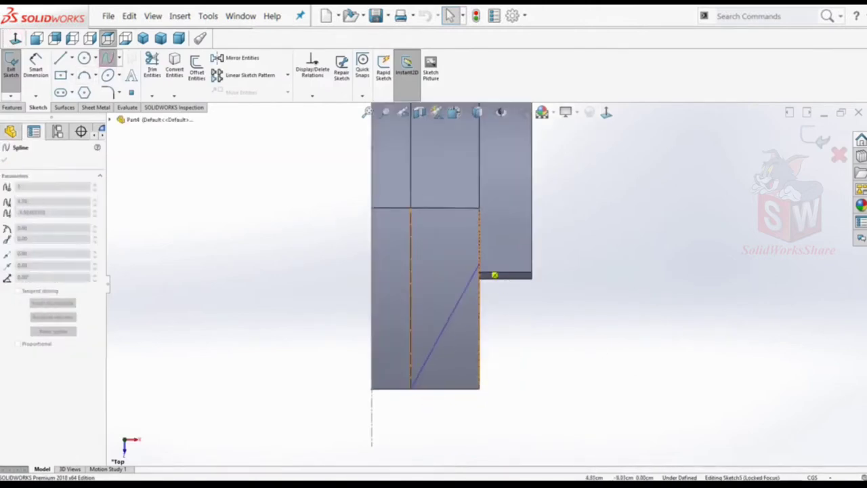
double_click(483, 262)
left_click(447, 325)
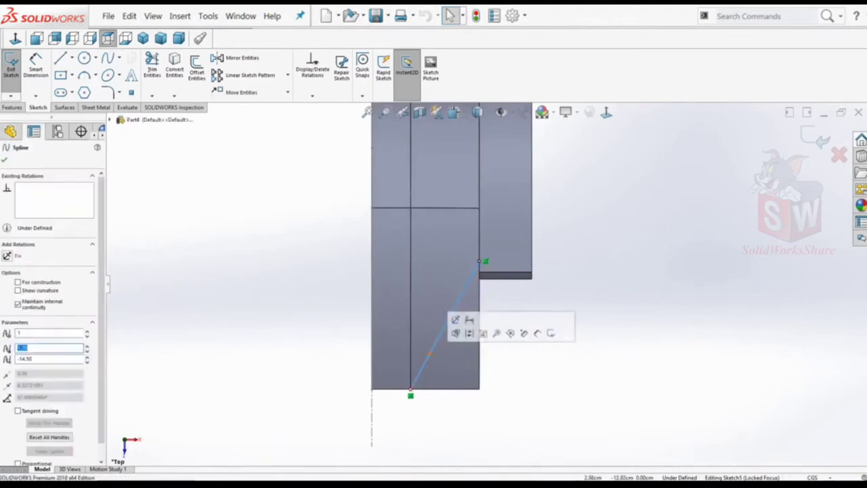
left_click_drag(430, 356, 455, 357)
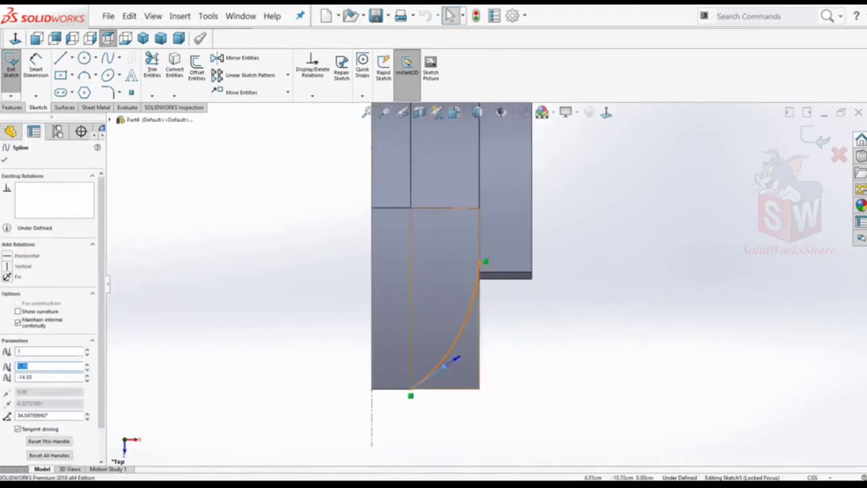
left_click(36, 65)
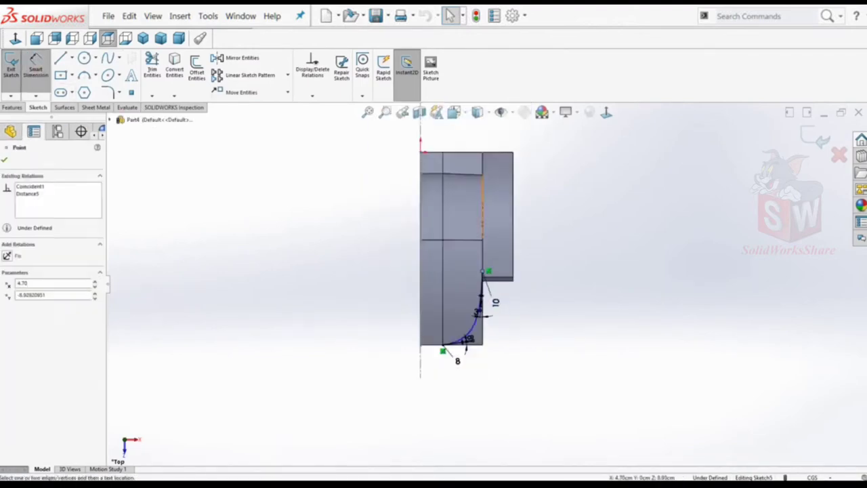
left_click(602, 203)
key("Return")
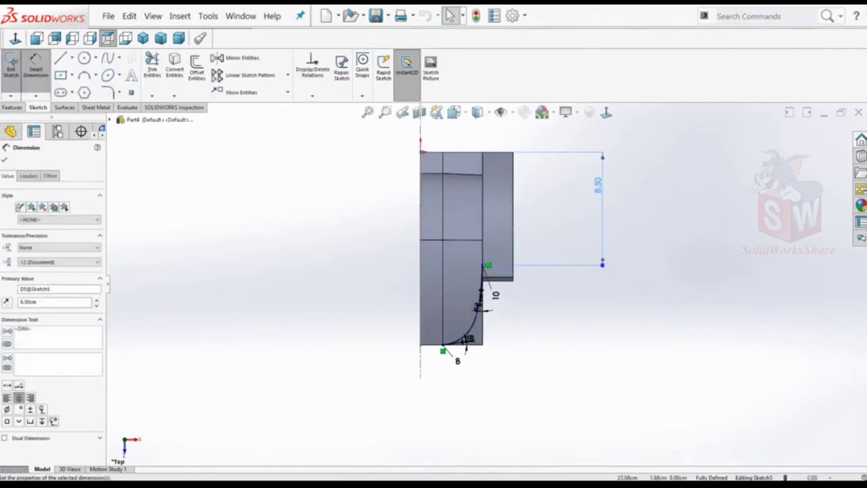
Cut the spline profile Through All both directions, limited to the Draft1 body.
left_click(141, 68)
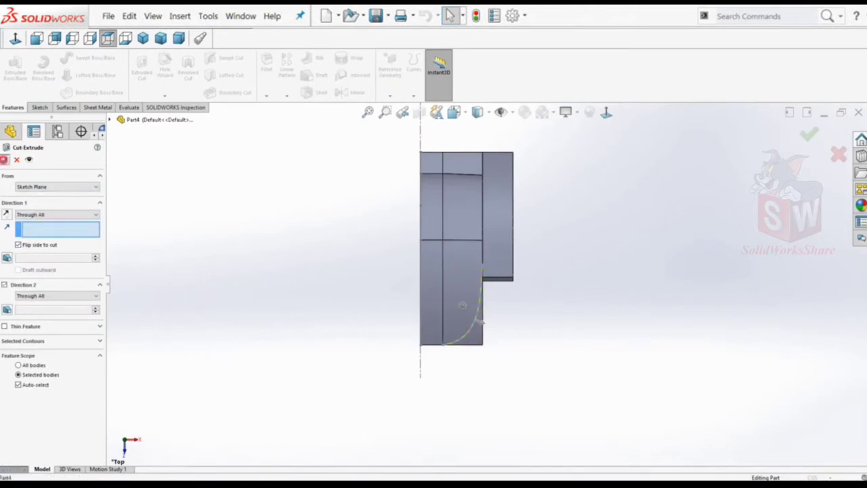
left_click(18, 384)
left_click(464, 335)
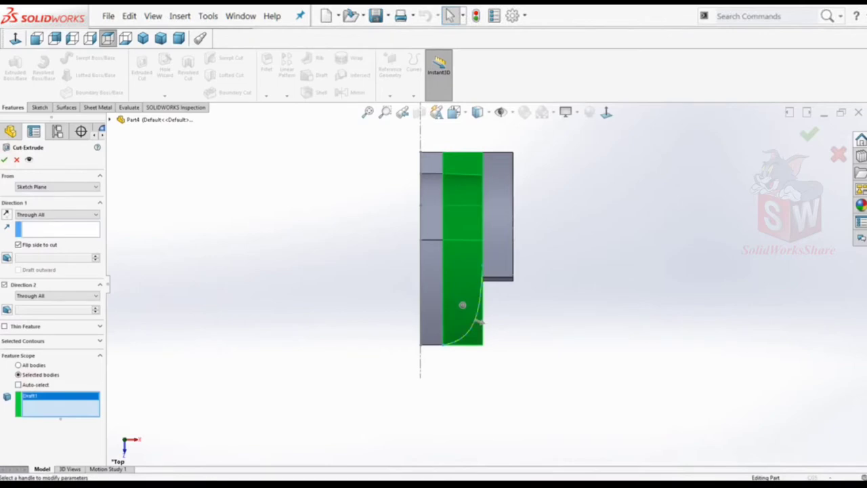
right_click(298, 272)
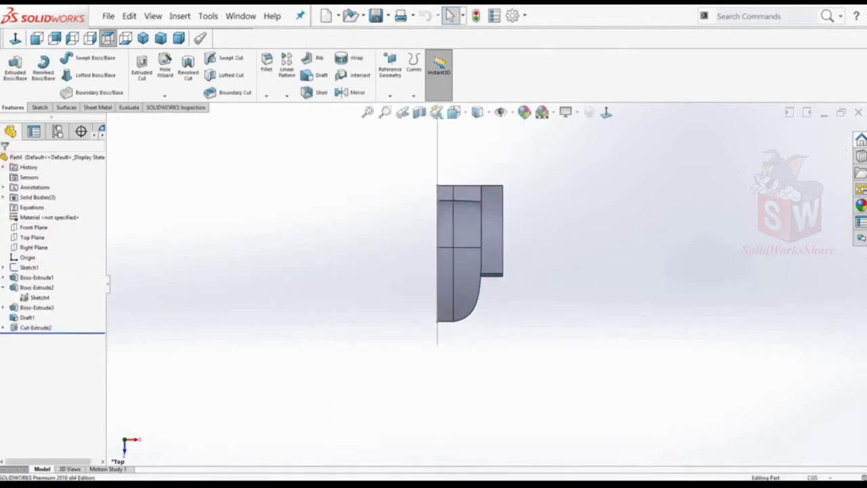
mouse_move(475, 271)
middle_mouse_down()
mouse_move(514, 258)
mouse_move(495, 264)
middle_mouse_up()
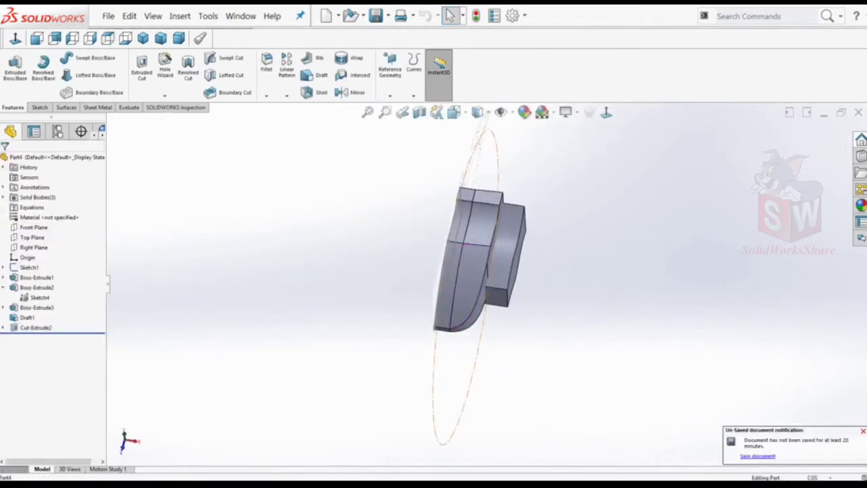
Start a Right Plane sketch and draw a corner rectangle at the caliper's lower left end.
left_click(33, 247)
left_click(51, 230)
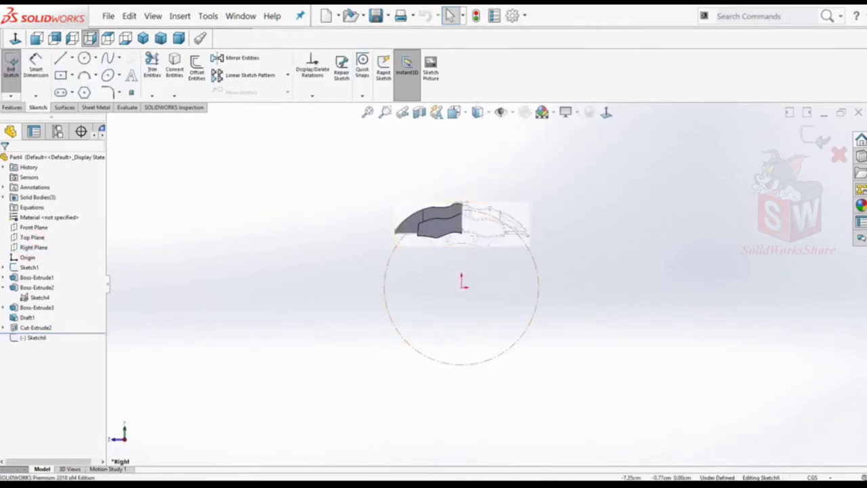
scroll(424, 215, "down", 2)
scroll(425, 214, "down", 3)
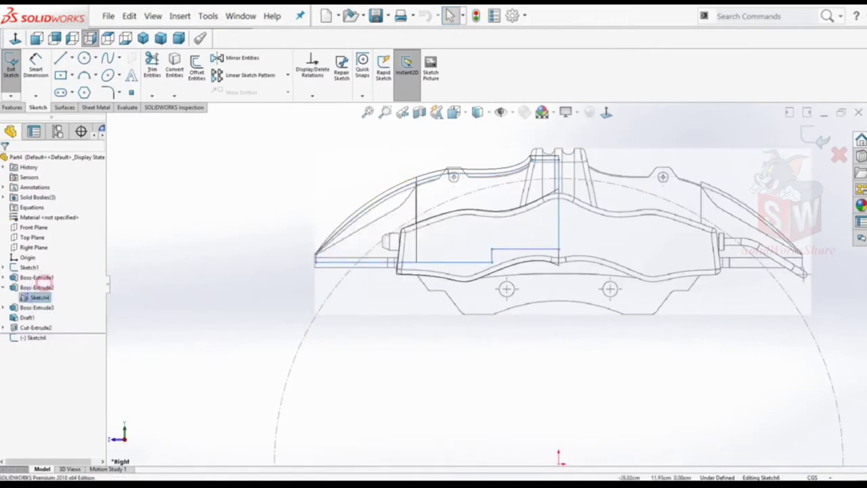
scroll(315, 191, "down", 3)
left_click(72, 75)
left_click(95, 88)
left_click(322, 324)
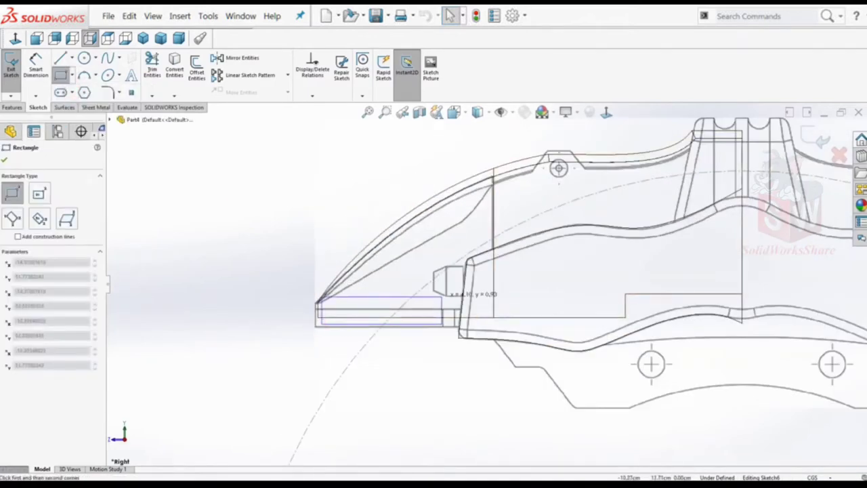
left_click(493, 296)
key("Escape")
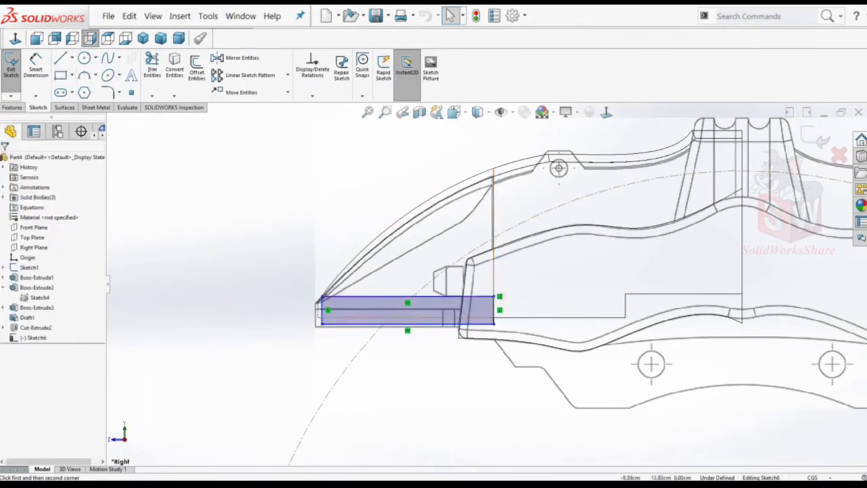
Dimension the rectangle's height to 0.60.
left_click(36, 68)
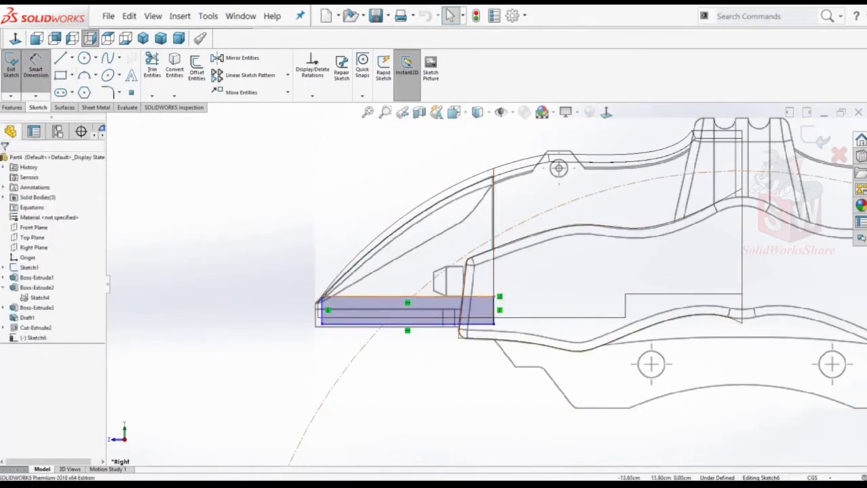
left_click(321, 311)
left_click(261, 308)
type("0.6")
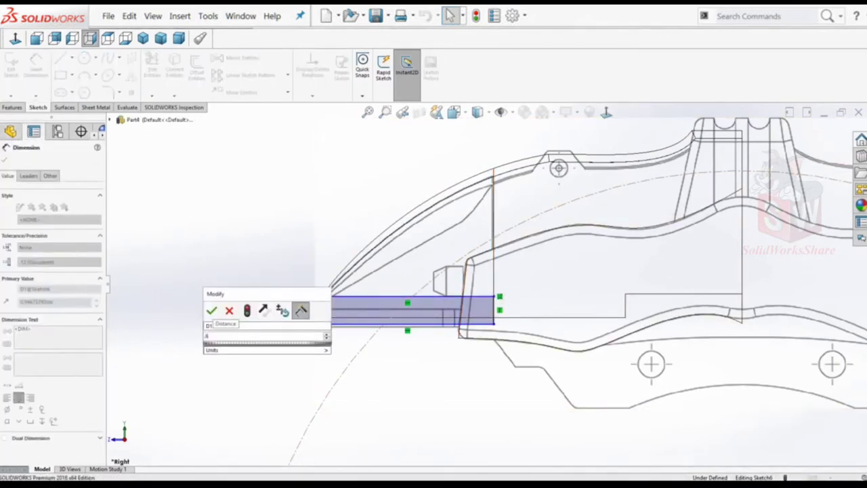
key("Return")
key("Escape")
Select the short vertical line at the sketch's corner.
scroll(234, 244, "down", 5)
right_click(437, 346)
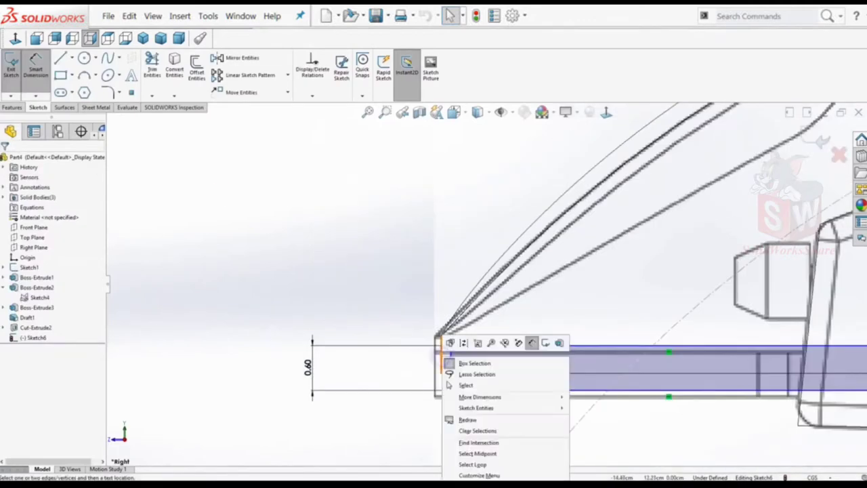
left_click(439, 362)
right_click(439, 360)
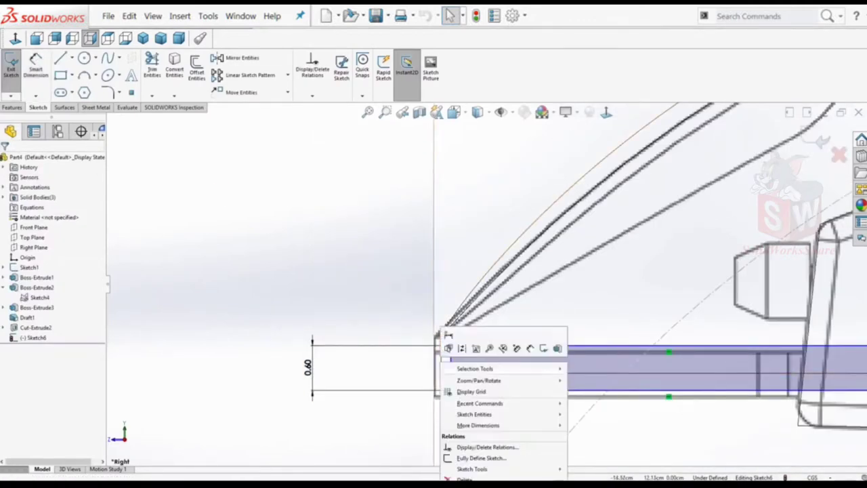
left_click(397, 286)
right_click(439, 359)
left_click(476, 337)
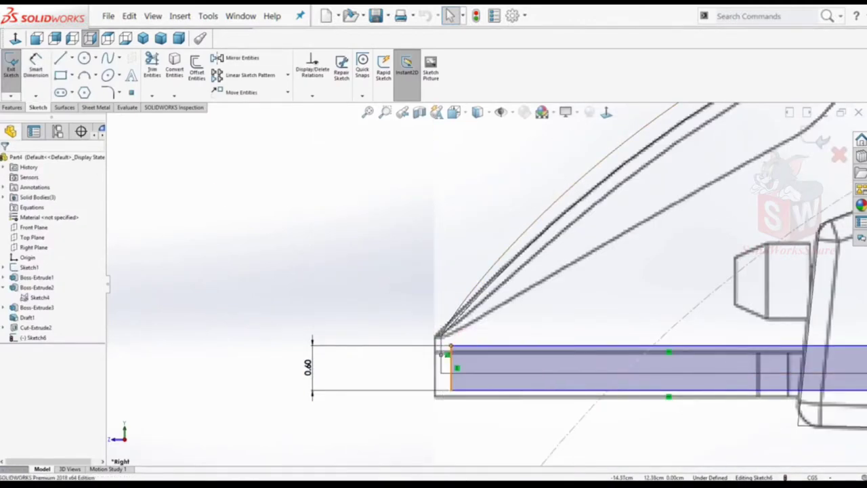
Extrude the rectangle 6.10 cm as a separate, unmerged body.
scroll(503, 386, "up", 5)
scroll(504, 387, "up", 3)
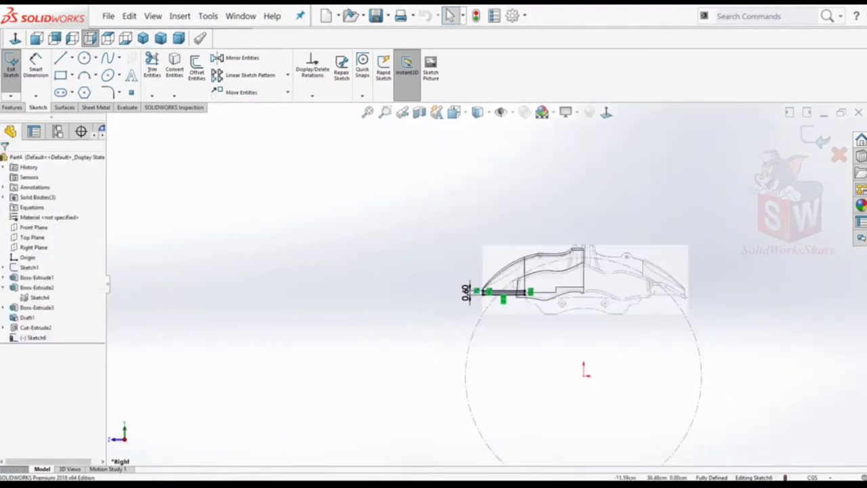
key("ctrl+7")
left_click(13, 107)
left_click(15, 67)
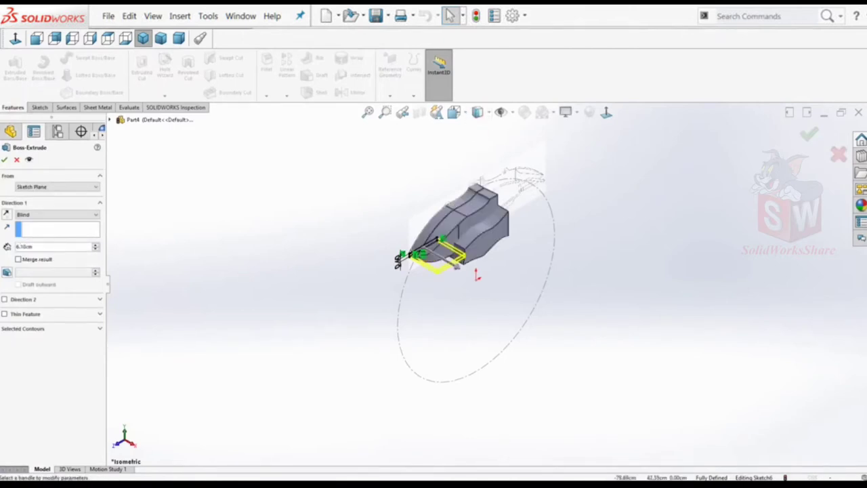
key("Return")
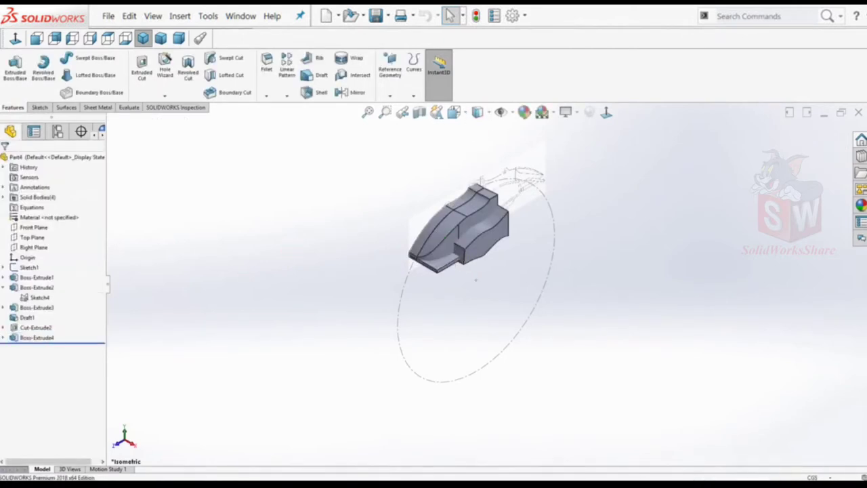
Open a Top Plane sketch and dimension the arc endpoint's vertical position as 10.55.
left_click(33, 247)
left_click(32, 237)
left_click(61, 221)
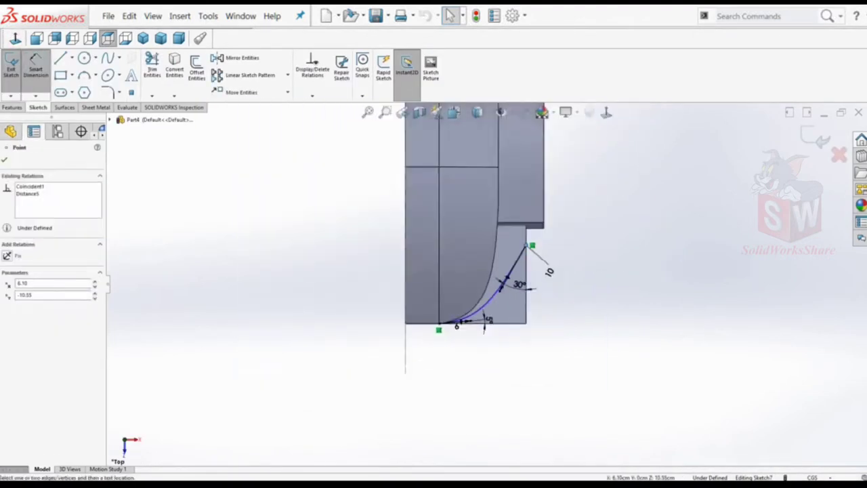
left_click(596, 182)
key("Return")
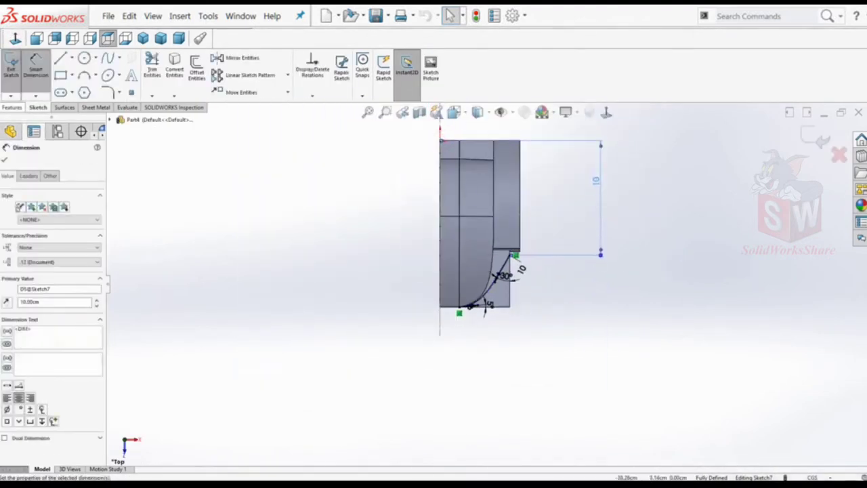
Cut the region beside the arc Through All from the new body.
left_click(12, 107)
left_click(143, 64)
left_click(440, 325)
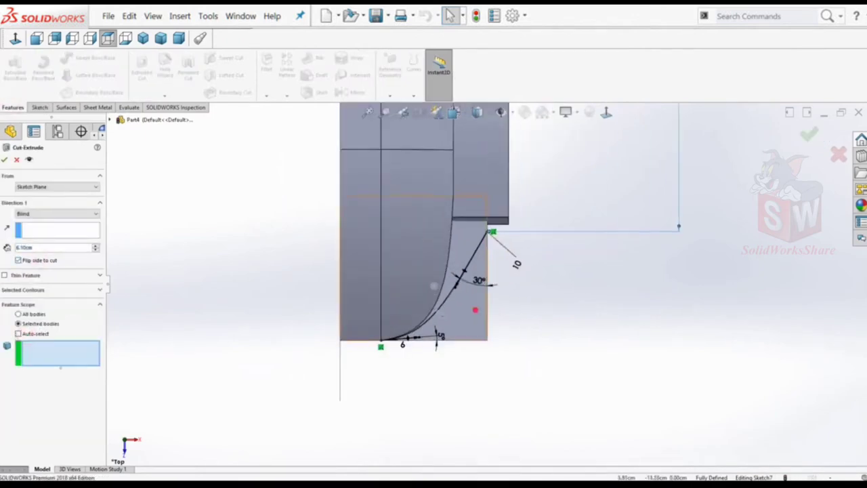
left_click(61, 213)
left_click(46, 225)
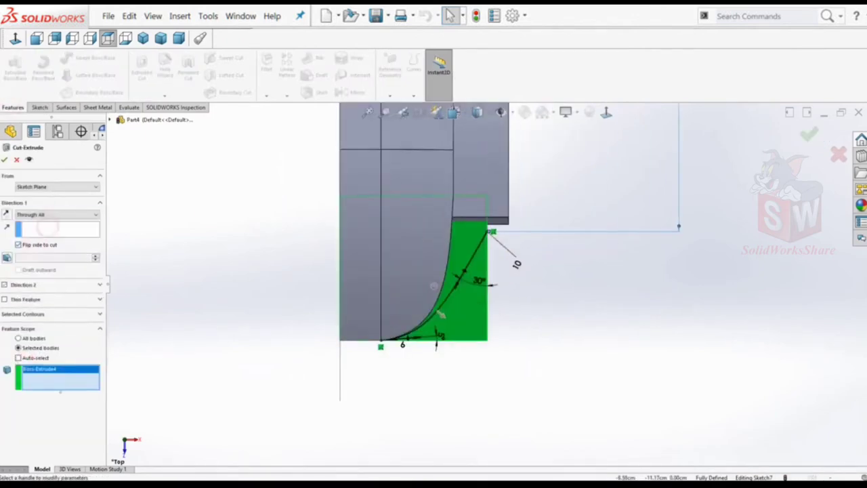
right_click(213, 218)
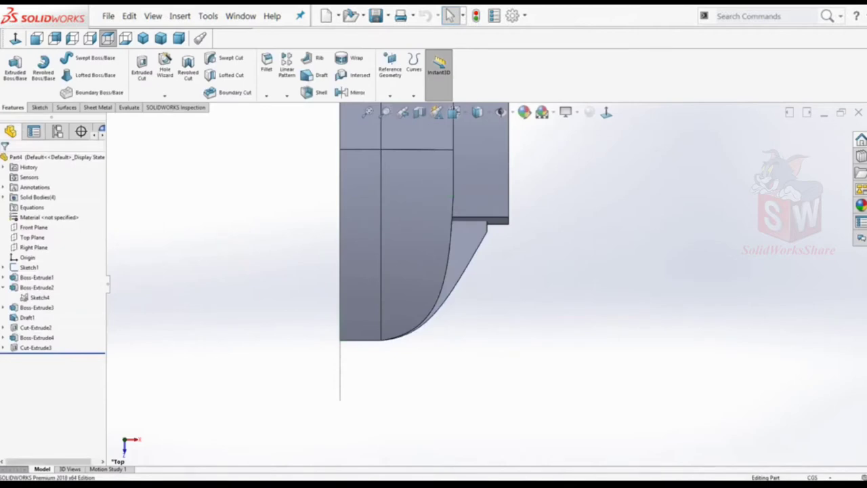
On a new Right Plane sketch, draw a horizontal line dimensioned 5.50 long.
left_click(34, 247)
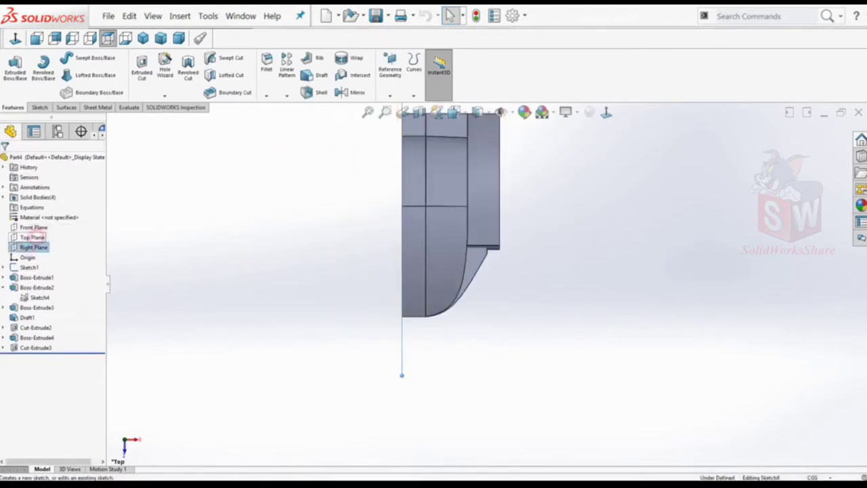
left_click(42, 234)
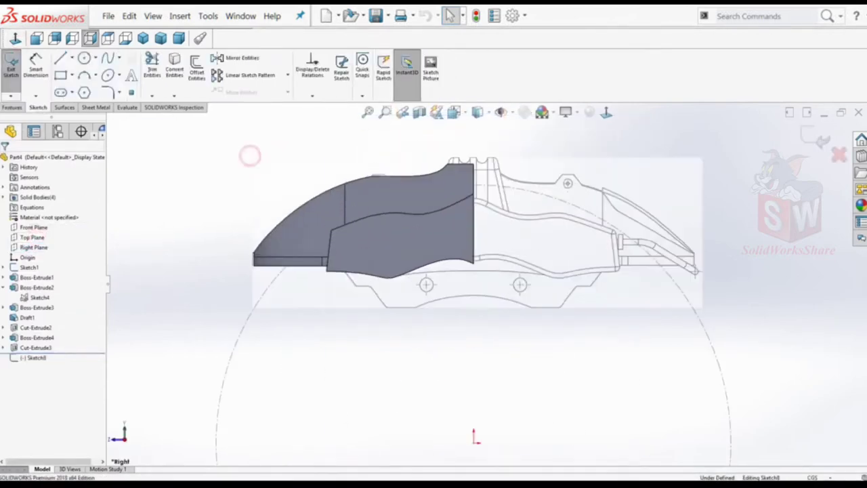
key("l")
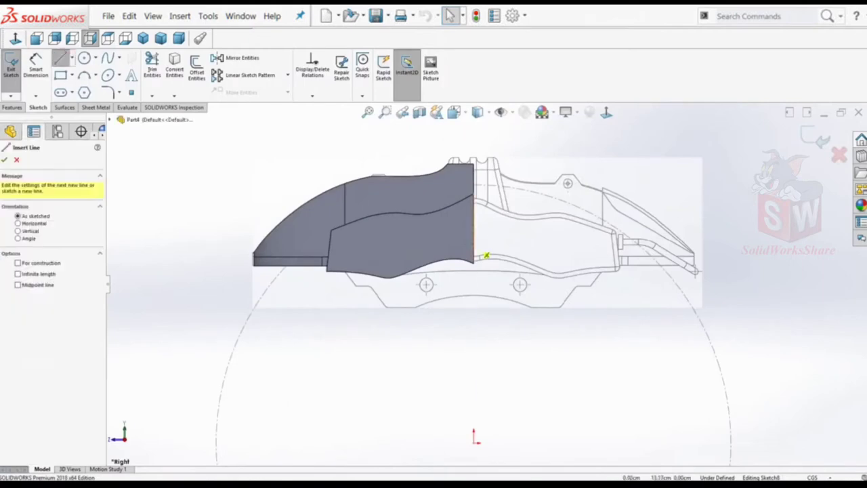
left_click(479, 242)
double_click(383, 243)
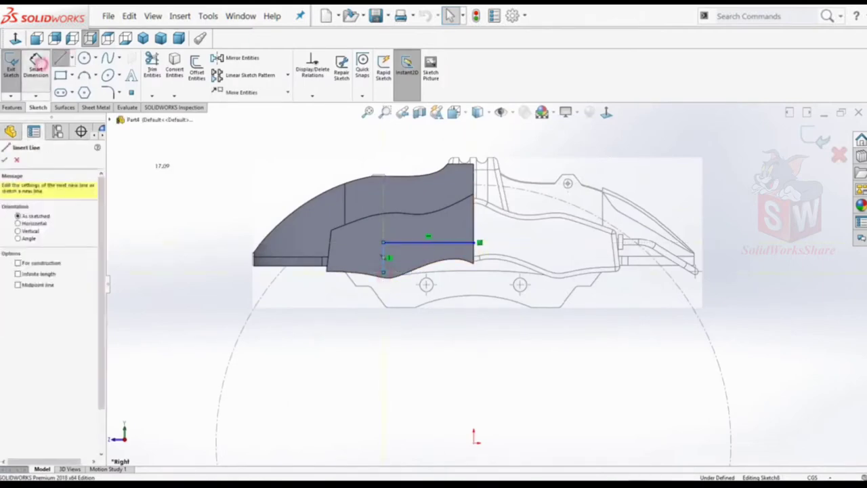
left_click(35, 64)
left_click(427, 241)
left_click(420, 224)
type("5.5")
key("Return")
Add a 1.30 vertical offset and a 5.80 distance from the top edge.
left_click(390, 257)
left_click(369, 249)
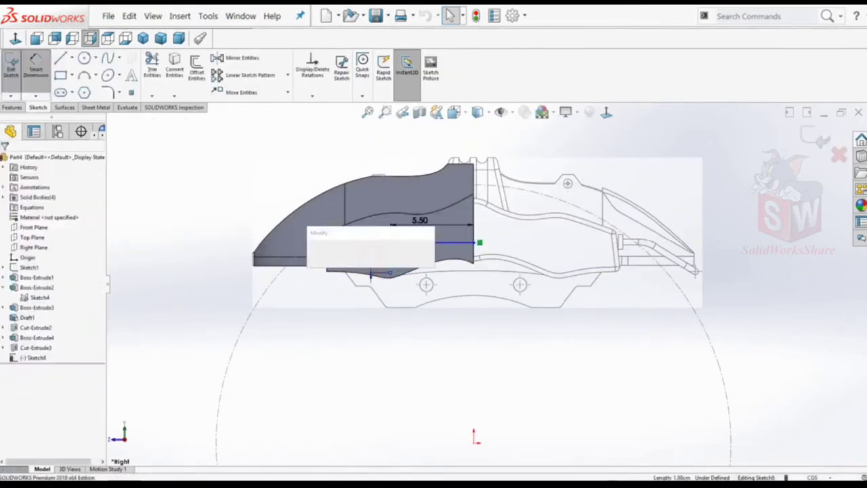
type("1.3")
key("Return")
left_click(474, 242)
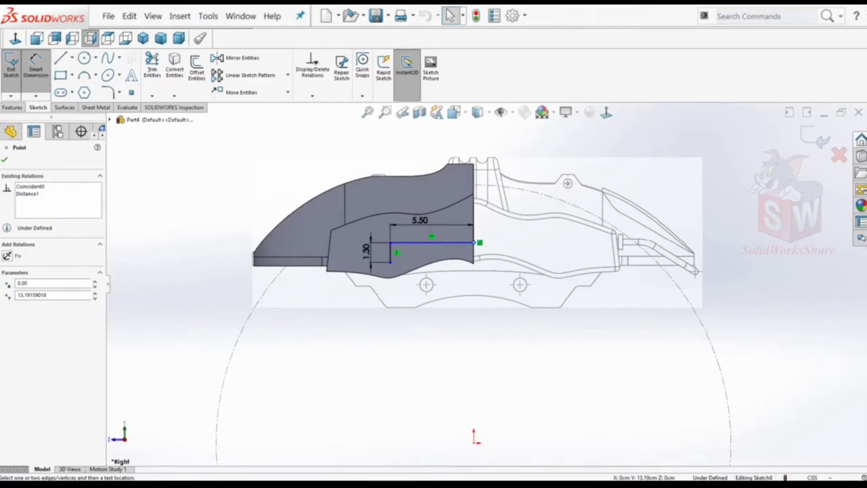
left_click(460, 163)
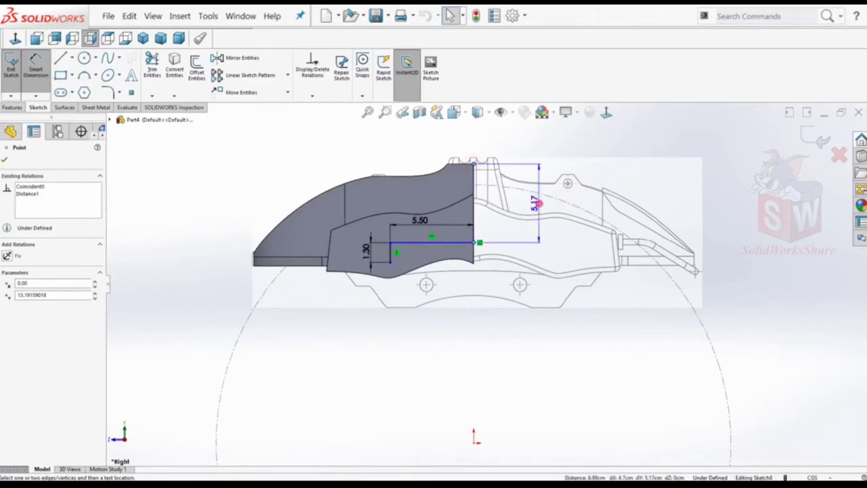
left_click(539, 203)
type("5.8")
key("Return")
key("Escape")
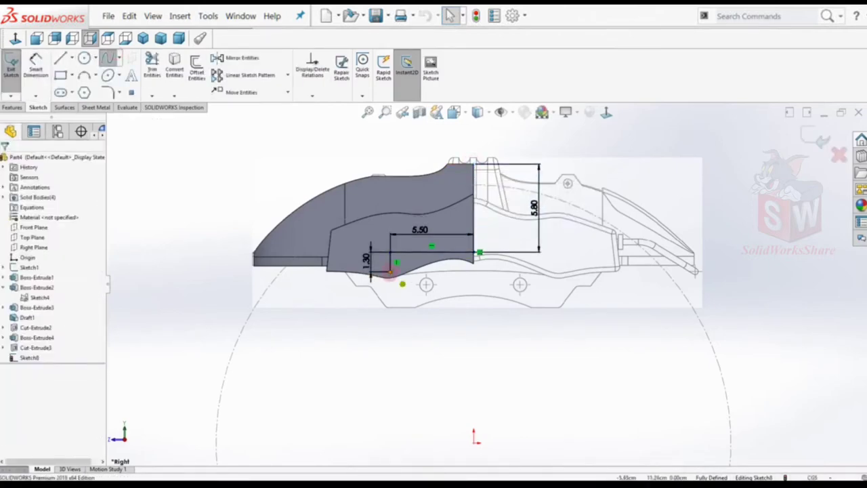
Extrude the sketch 4 cm as a boss merged into the part.
key("ctrl+7")
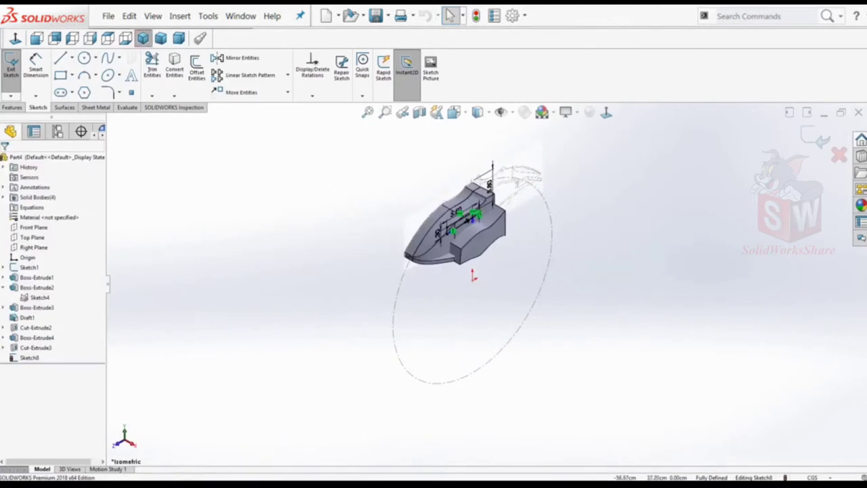
left_click(11, 107)
left_click(15, 68)
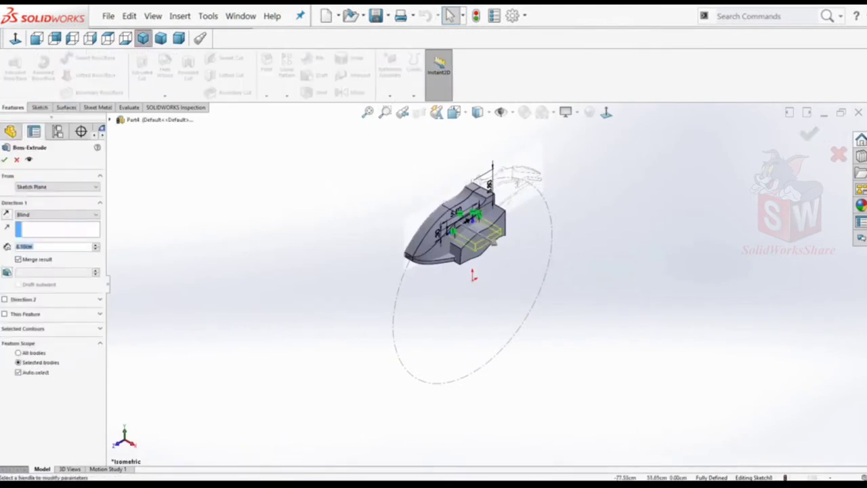
type("4")
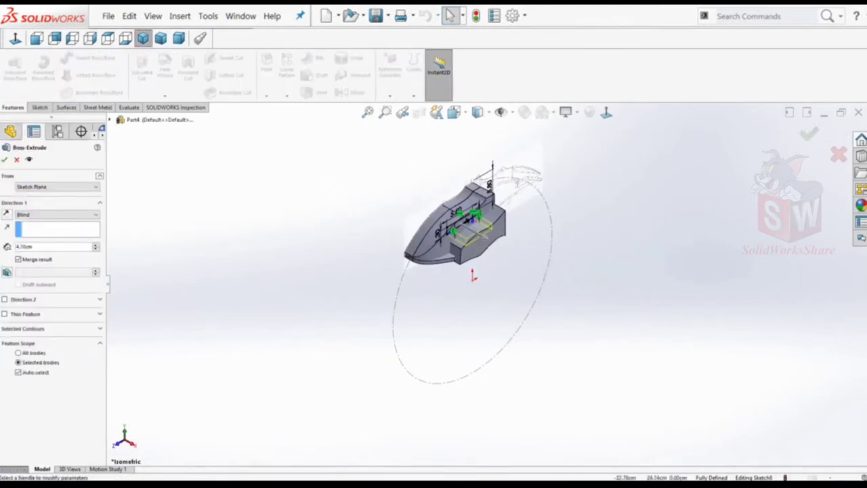
key("Return")
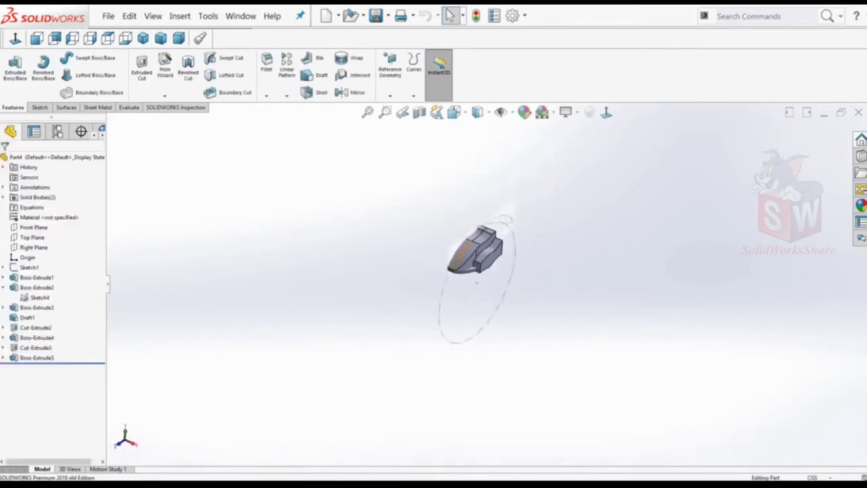
Begin the ridge's line profile on the top edge in a new Right Plane sketch.
left_click(34, 247)
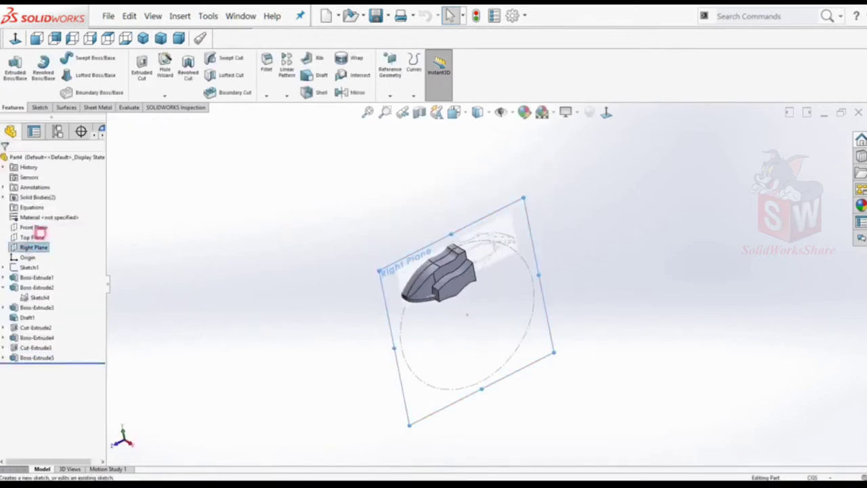
left_click(51, 231)
scroll(440, 192, "up", 3)
scroll(441, 192, "up", 2)
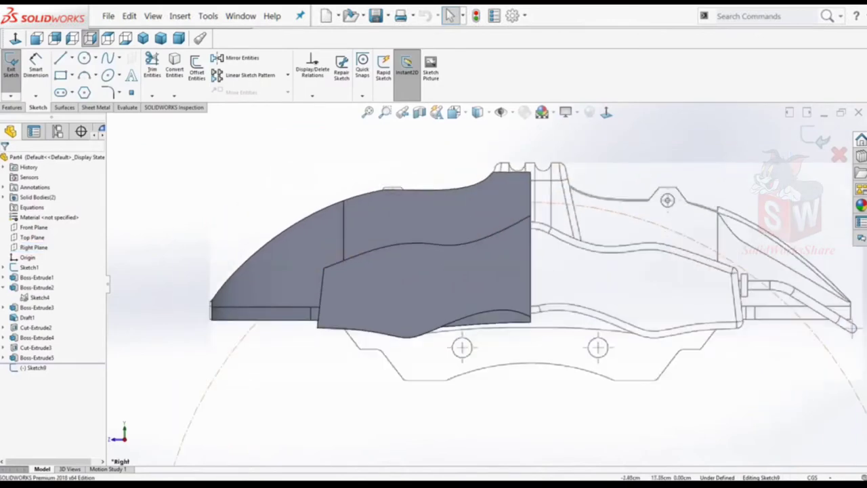
left_click(60, 58)
left_click(382, 163)
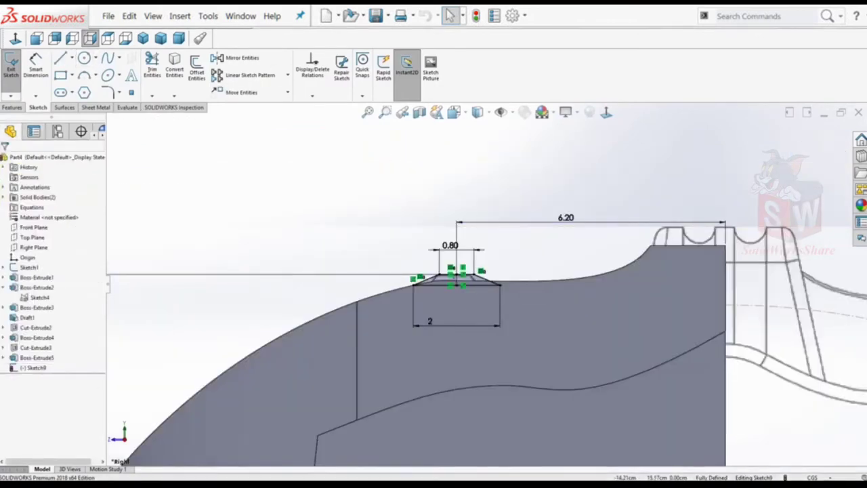
key("ctrl+7")
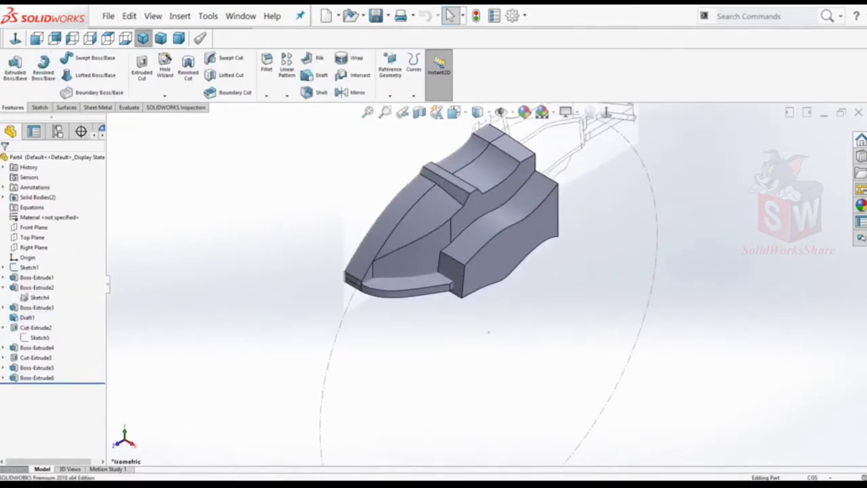
left_click(66, 382)
Open Draft1 and bring up the curved cut's Sketch5 for editing.
left_click(34, 291)
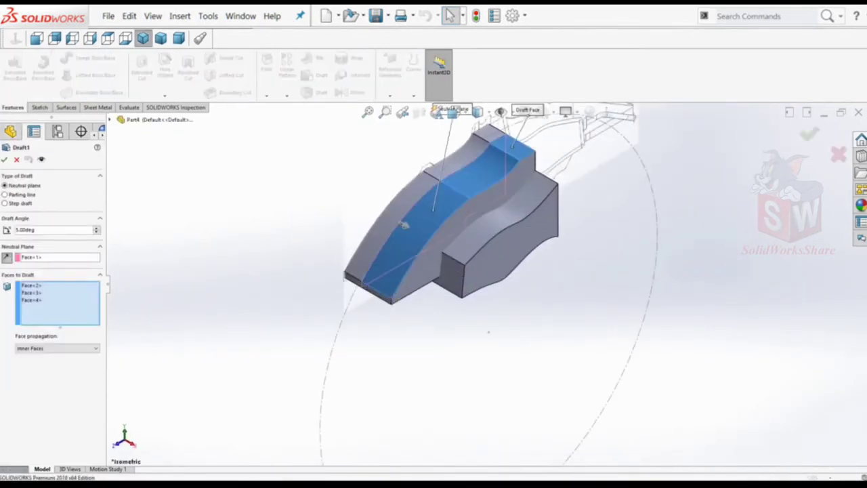
left_click(39, 337)
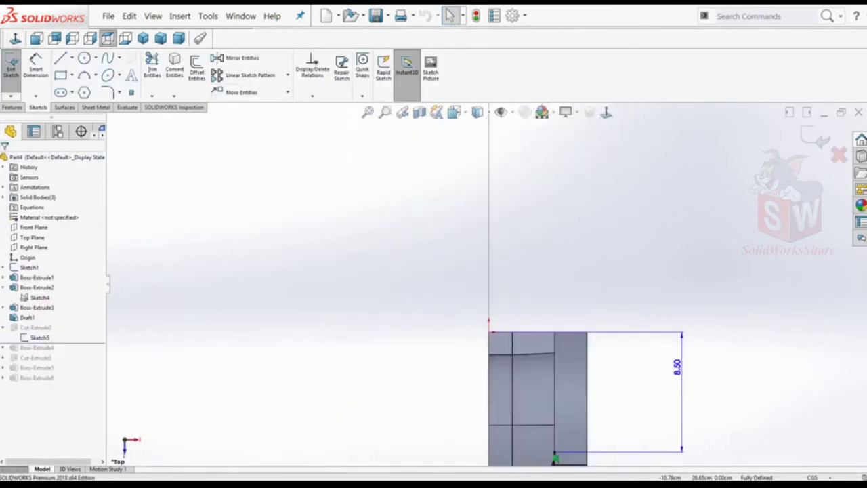
scroll(498, 400, "up", 1)
scroll(498, 400, "down", 5)
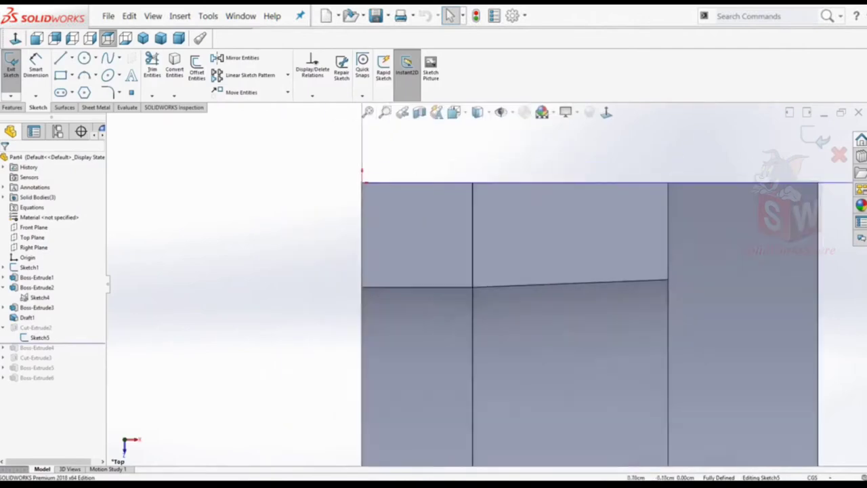
scroll(475, 285, "up", 3)
scroll(474, 284, "up", 1)
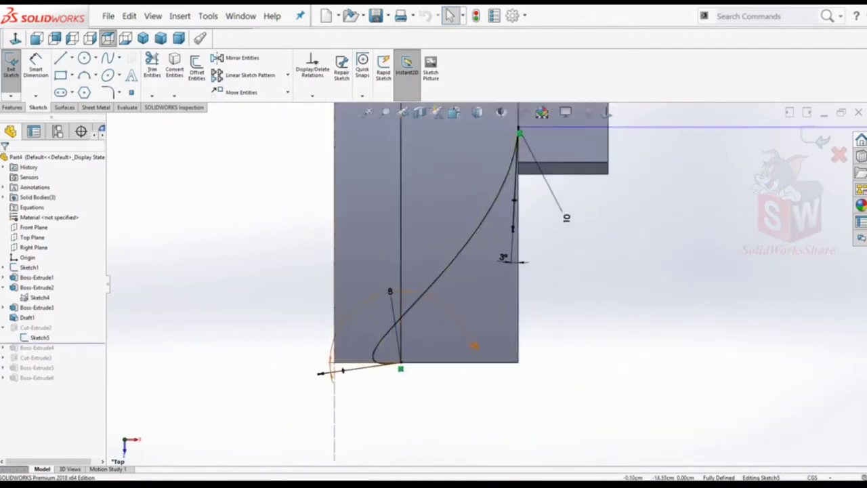
Replace the spline's bottom angle dimension, pointing its tangent up-right with a new angle.
right_click(332, 359)
left_click(352, 368)
left_click_drag(320, 372, 517, 332)
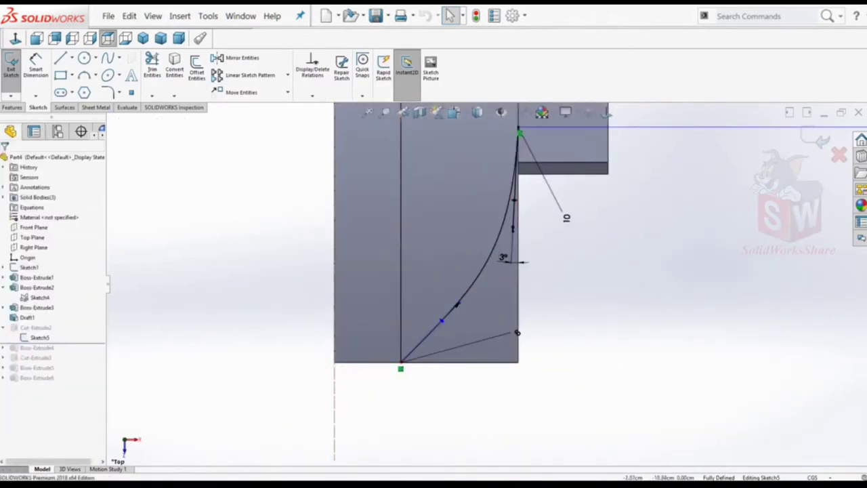
left_click(35, 65)
left_click(474, 344)
left_click(474, 362)
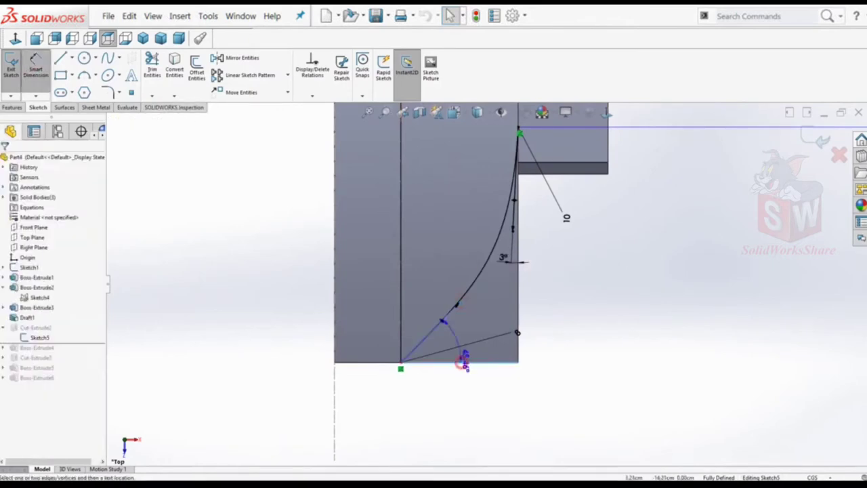
left_click(565, 303)
key("Return")
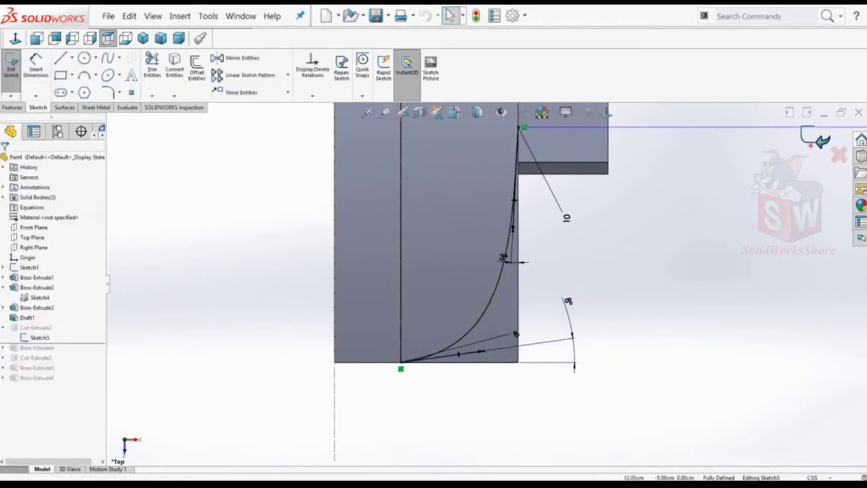
Rebuild the cut in isometric view and roll the model forward past all features.
left_click(823, 139)
key("ctrl+7")
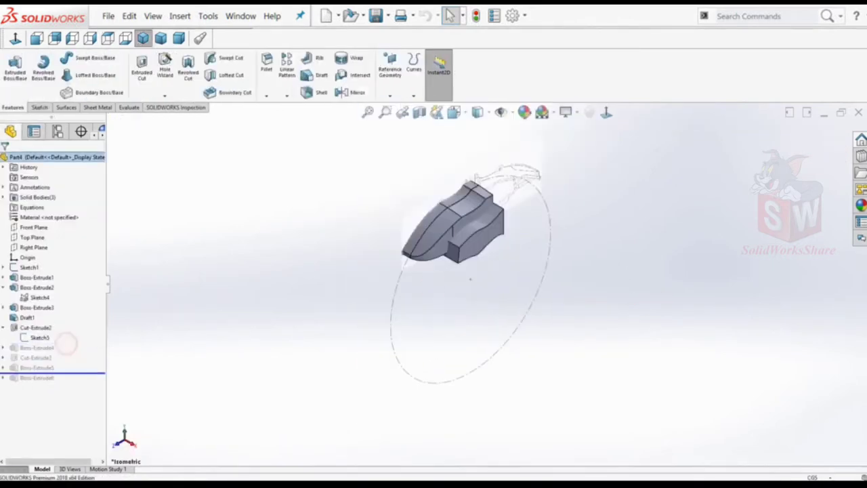
left_click_drag(64, 344, 61, 382)
Sketch the back block's lines on the Right Plane with a 15 distance from the origin.
scroll(450, 213, "down", 3)
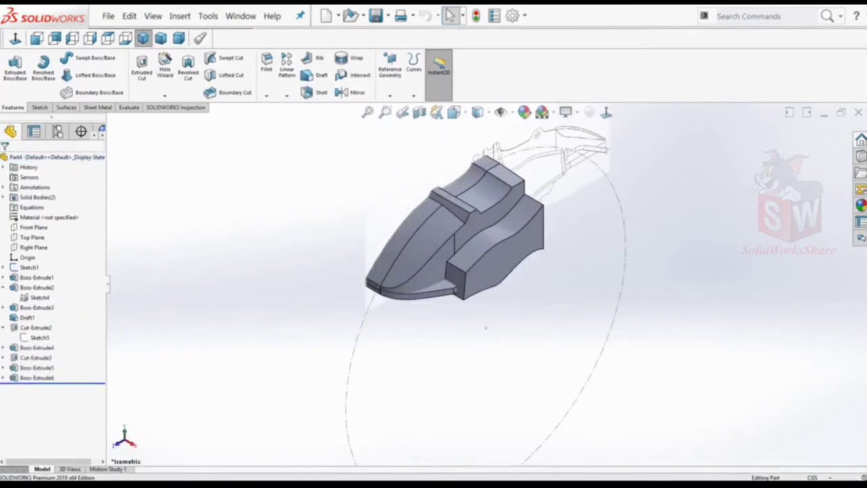
left_click(34, 247)
left_click(48, 230)
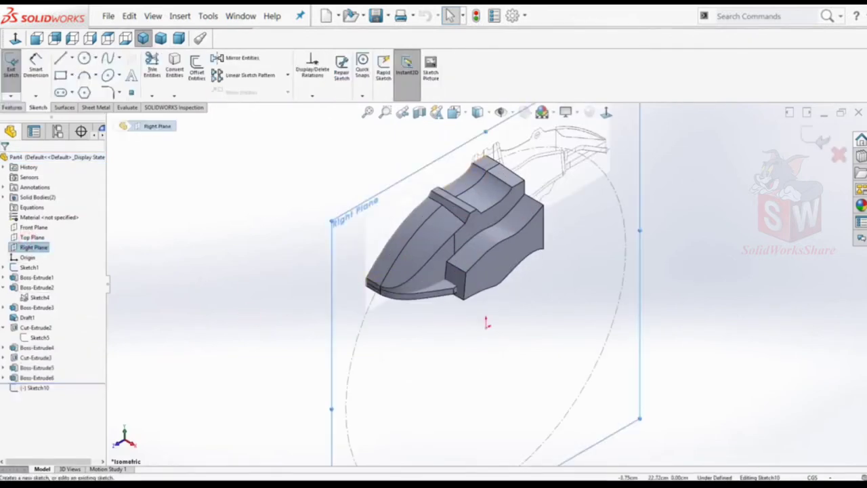
scroll(487, 122, "down", 8)
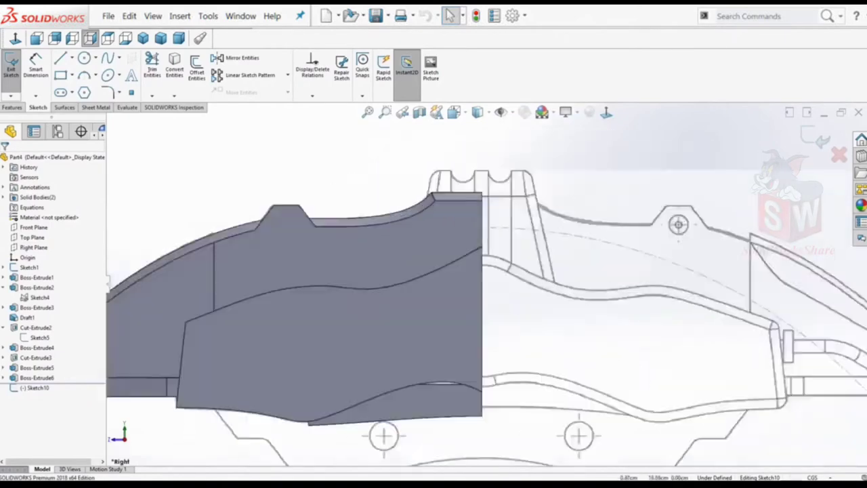
key("l")
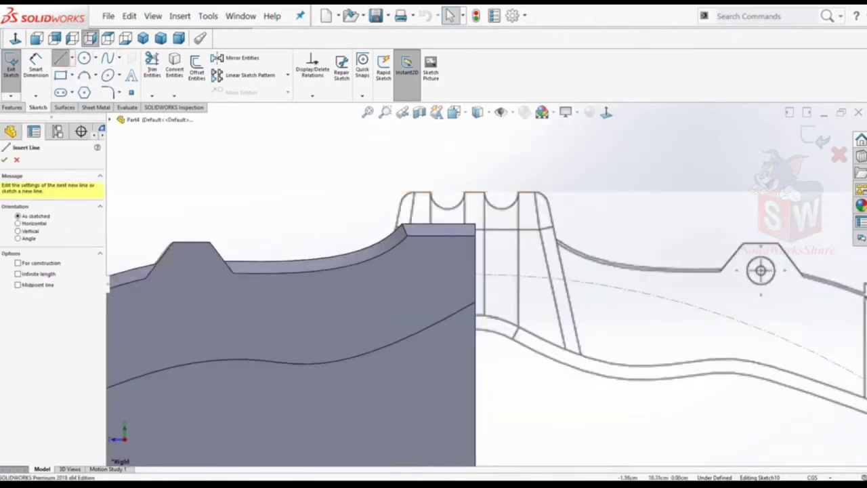
left_click(485, 195)
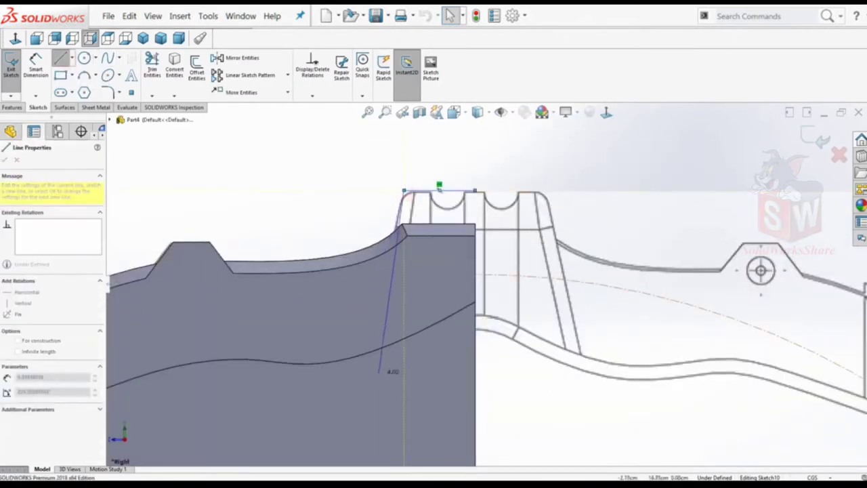
left_click(480, 375)
scroll(480, 375, "up", 3)
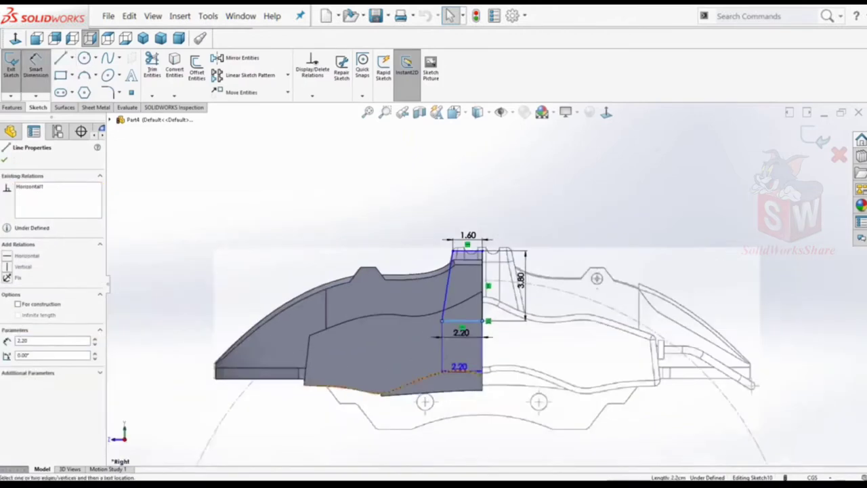
scroll(488, 305, "up", 3)
left_click(515, 298)
key("Return")
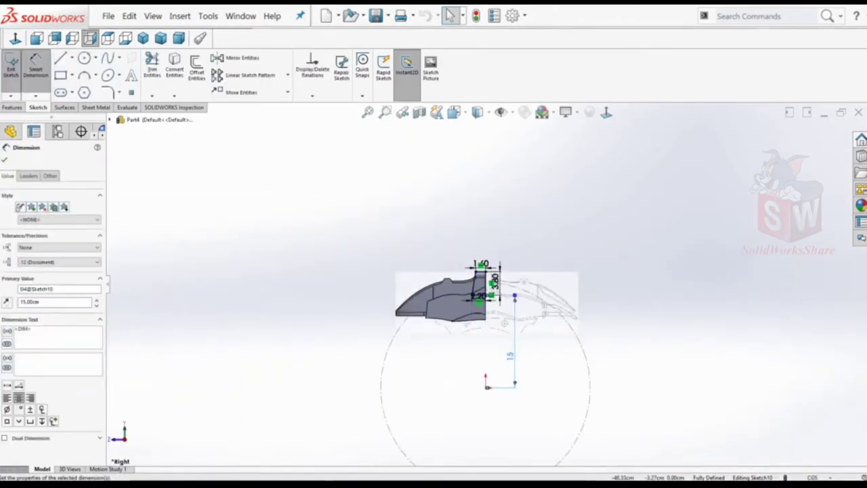
Extrude the block sketch 5.50 cm.
scroll(509, 309, "down", 3)
left_click(11, 64)
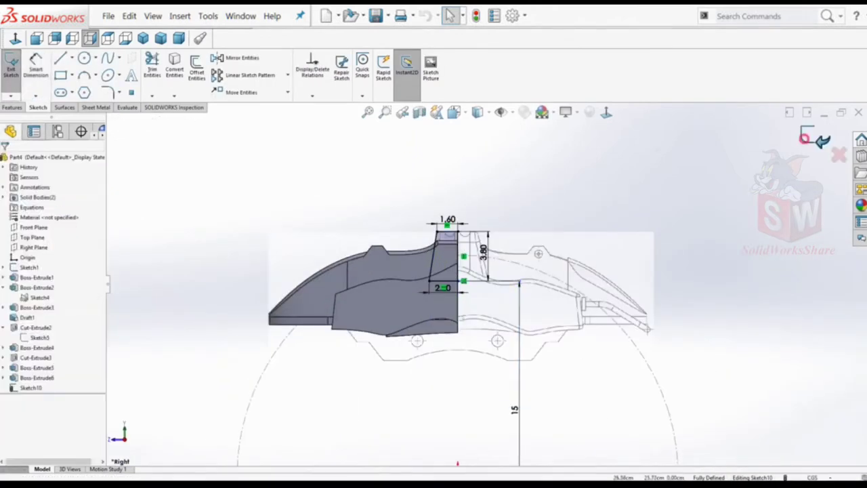
left_click(15, 66)
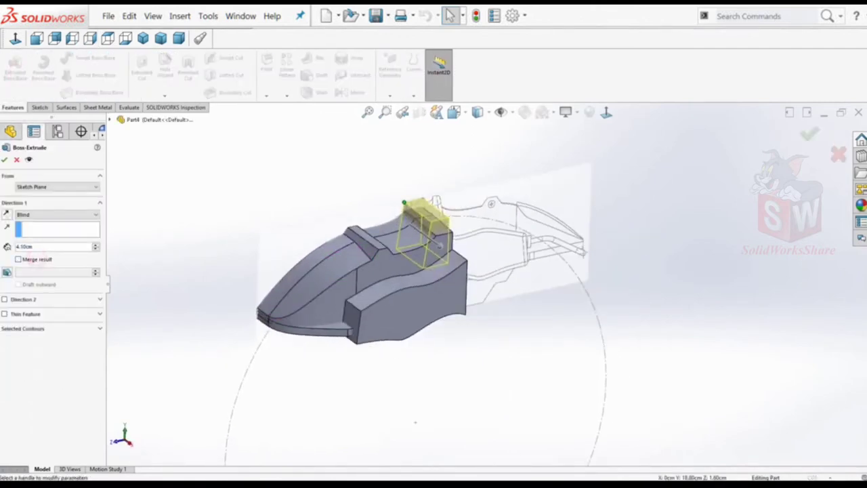
middle_click_drag(415, 422, 474, 278)
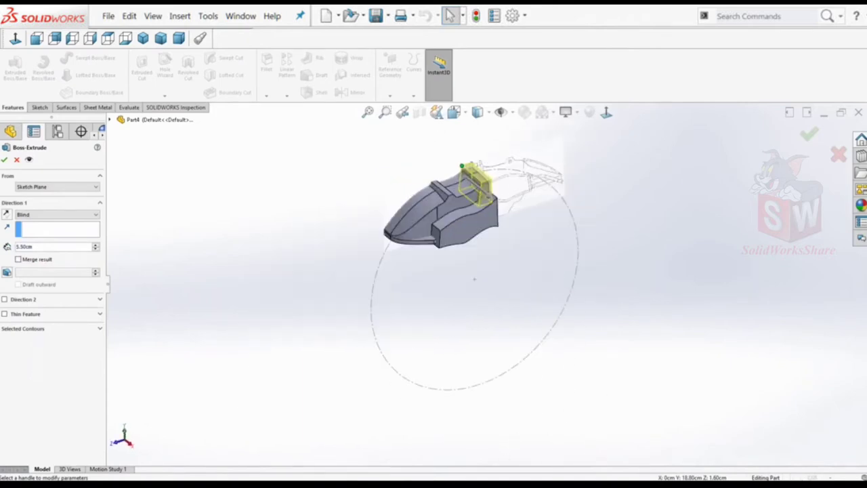
key("Return")
Fillet one edge of the new block.
left_click(266, 62)
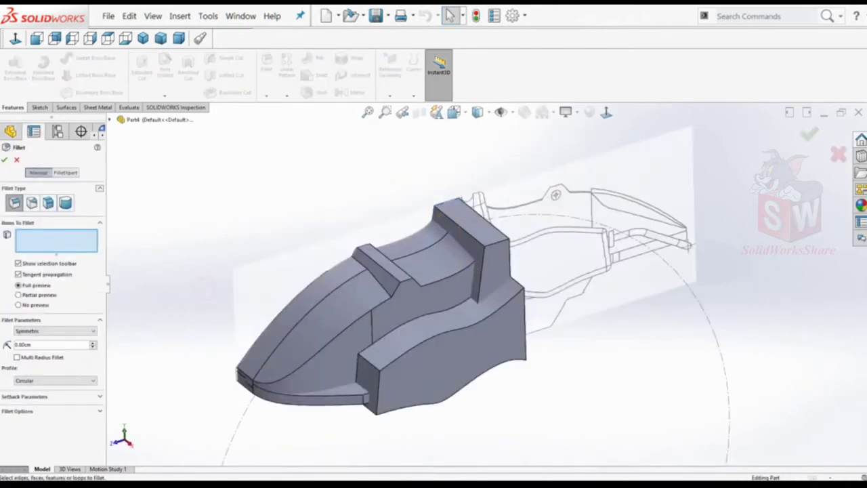
left_click(495, 244)
key("Return")
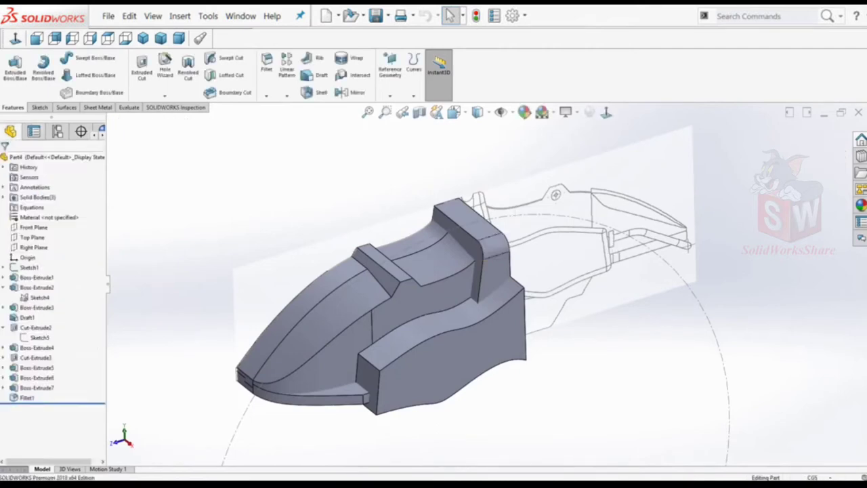
Open a new Right Plane sketch and expand Boss-Extrude5 to show Sketch8.
left_click(33, 248)
left_click(43, 239)
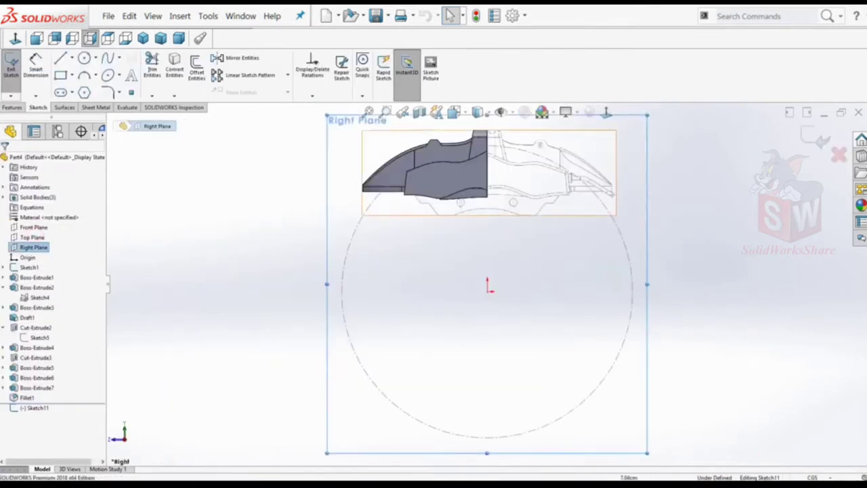
scroll(480, 142, "up", 3)
scroll(481, 237, "down", 2)
scroll(491, 248, "down", 3)
scroll(494, 251, "down", 3)
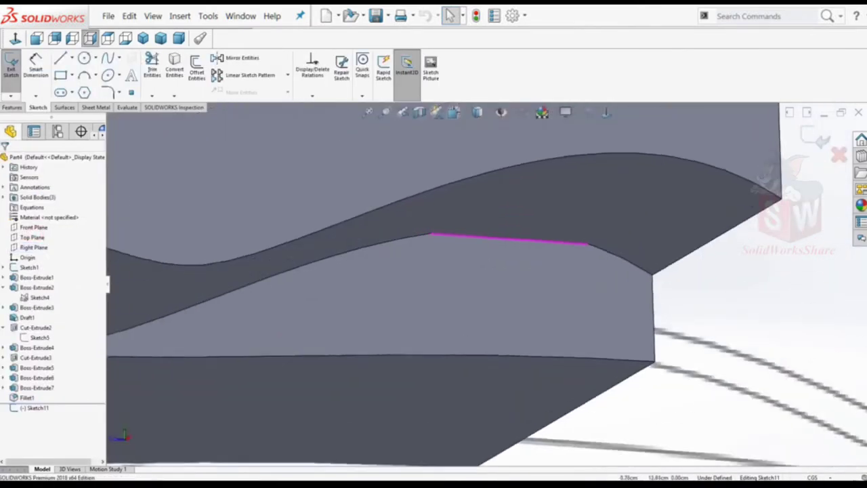
scroll(515, 261, "down", 3)
scroll(501, 271, "up", 6)
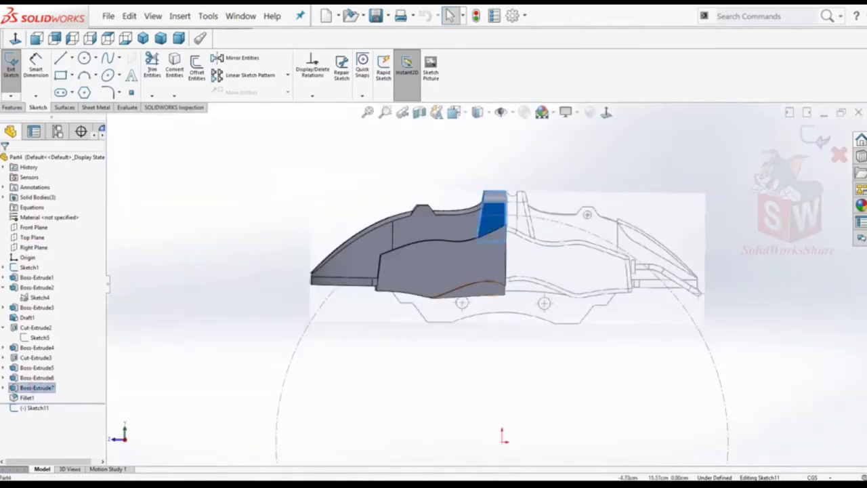
left_click(4, 367)
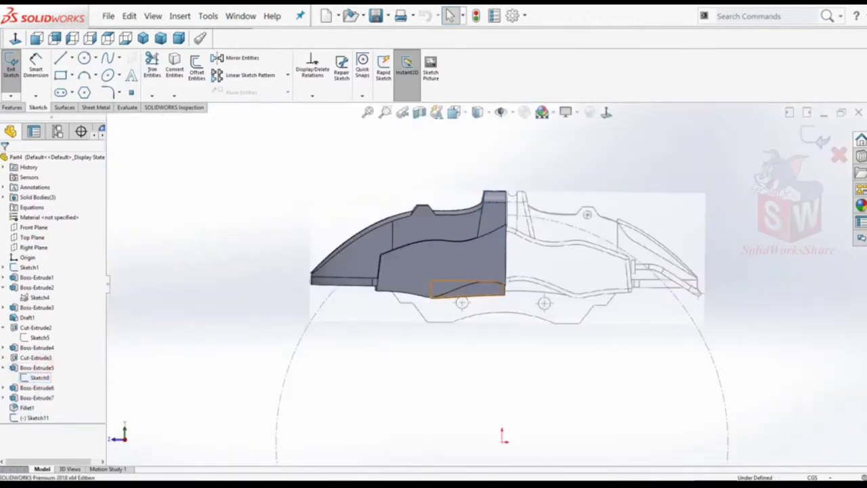
Open Sketch8 of Boss-Extrude5 for editing.
left_click(39, 378)
left_click(47, 359)
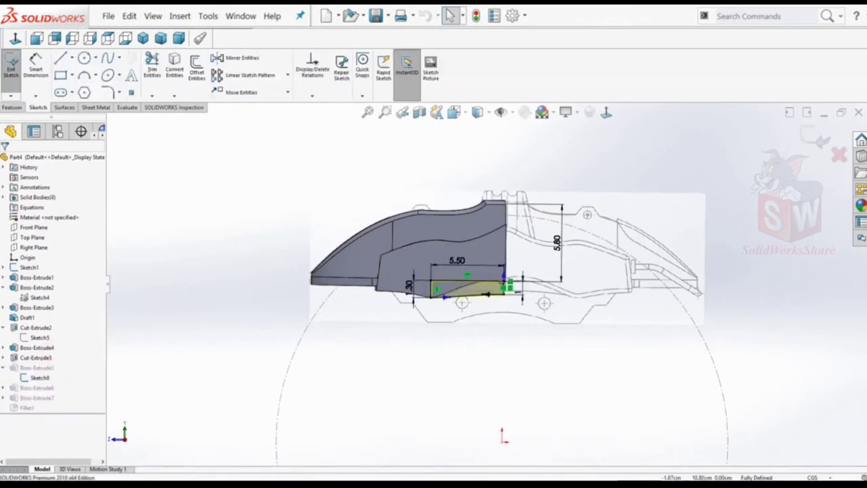
scroll(508, 305, "up", 3)
scroll(508, 305, "down", 2)
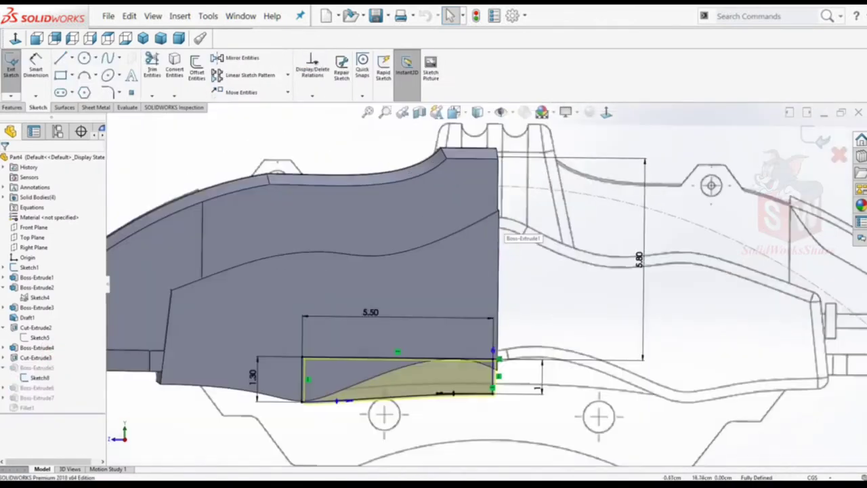
scroll(508, 305, "down", 4)
scroll(508, 305, "up", 3)
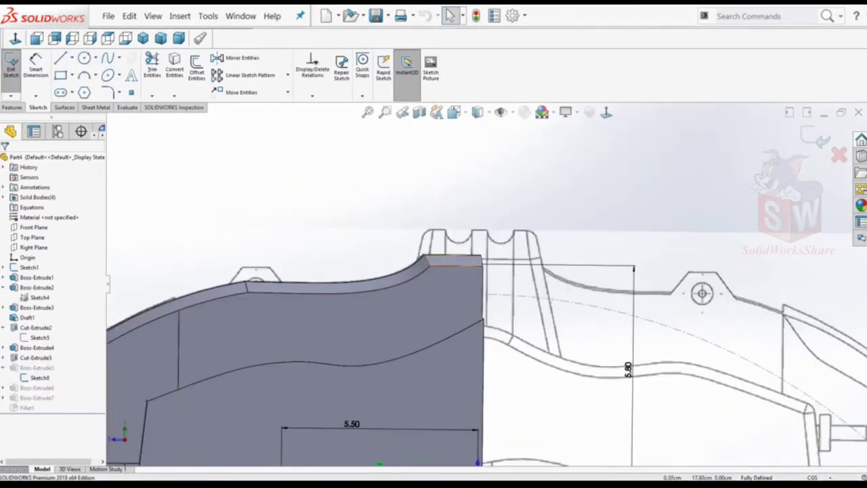
scroll(456, 352, "up", 3)
right_click(639, 231)
key("Escape")
scroll(456, 353, "down", 5)
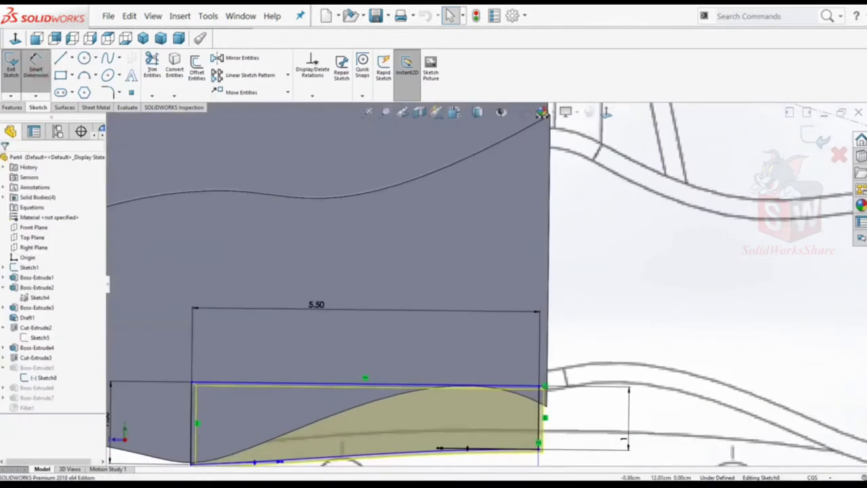
Add a 5.80 vertical dimension from the upper point to the sketch's top line.
left_click(474, 385)
scroll(485, 285, "up", 5)
right_click(501, 126)
key("Escape")
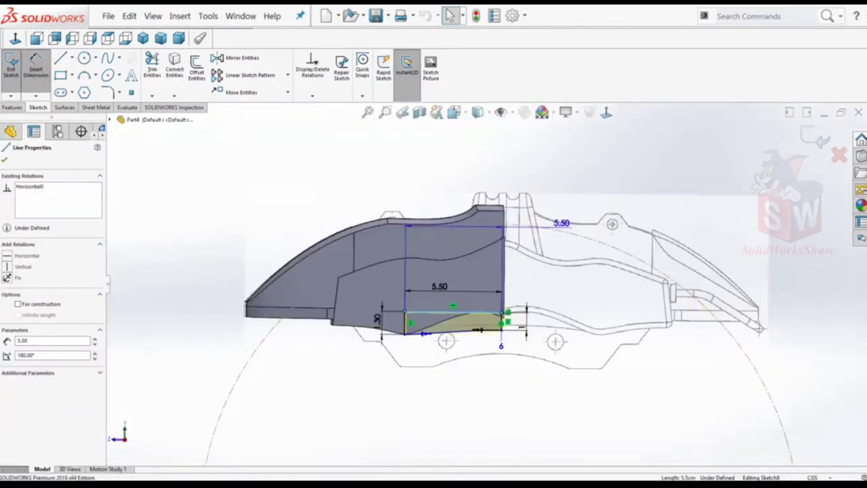
left_click(556, 211)
left_click(552, 252)
type("5.8")
key("Return")
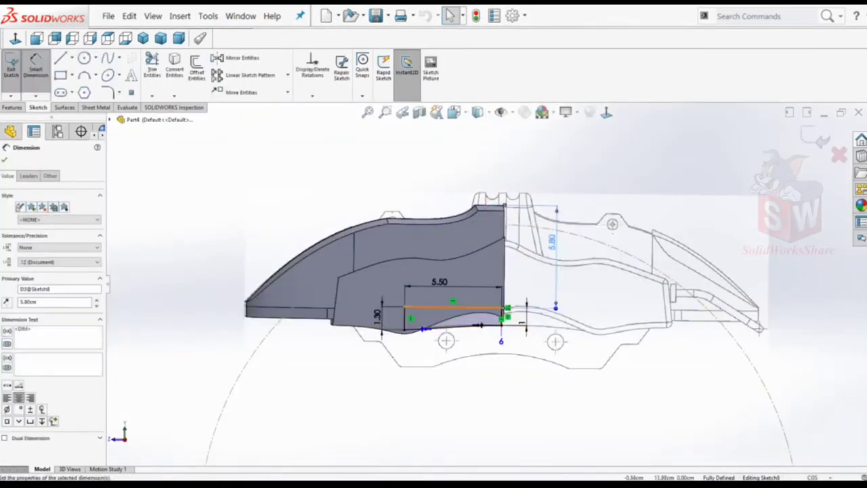
Make the sketch's corner point coincident with the part edge.
scroll(500, 318, "down", 5)
left_click(501, 349)
scroll(509, 335, "up", 3)
key("Escape")
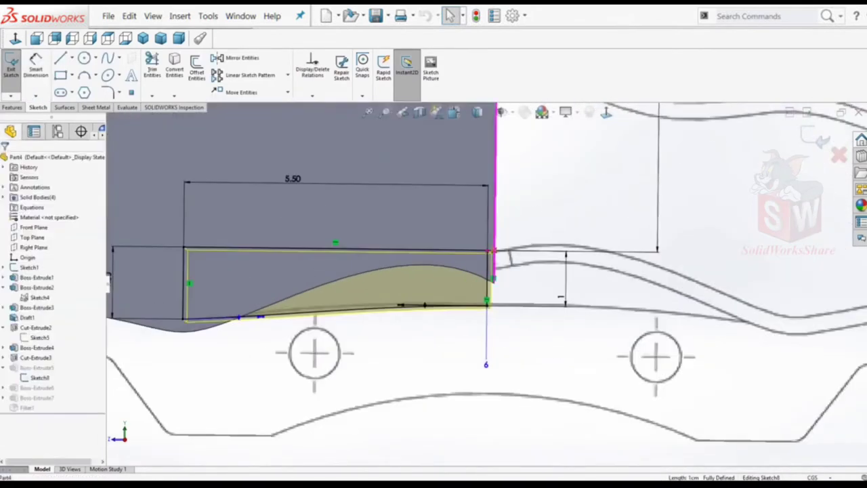
left_click(507, 356)
scroll(543, 268, "down", 1)
left_click(491, 278)
left_click(476, 249, "ctrl")
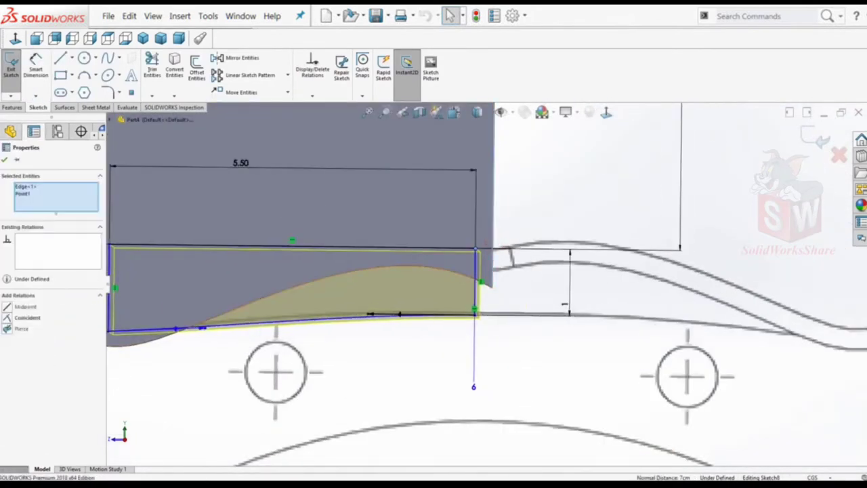
left_click(21, 329)
Add a 1.00 cm Smart Dimension at the groove sketch's right end.
right_click(493, 231)
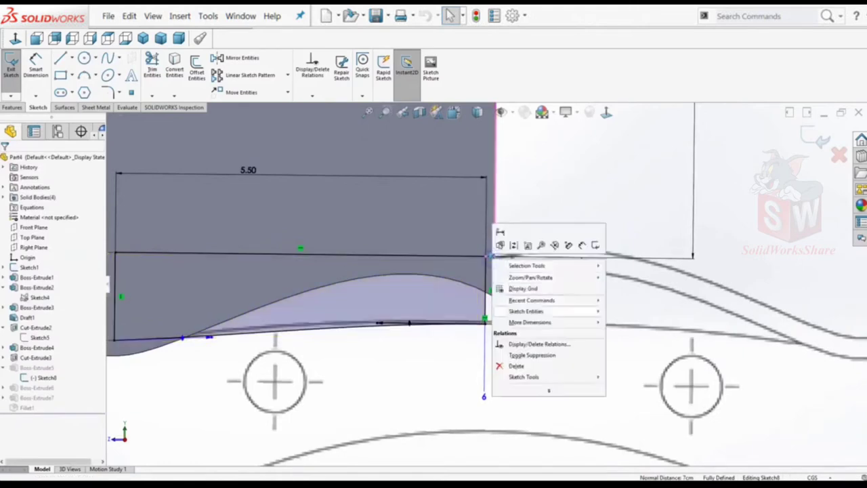
left_click(519, 361)
scroll(488, 303, "up", 2)
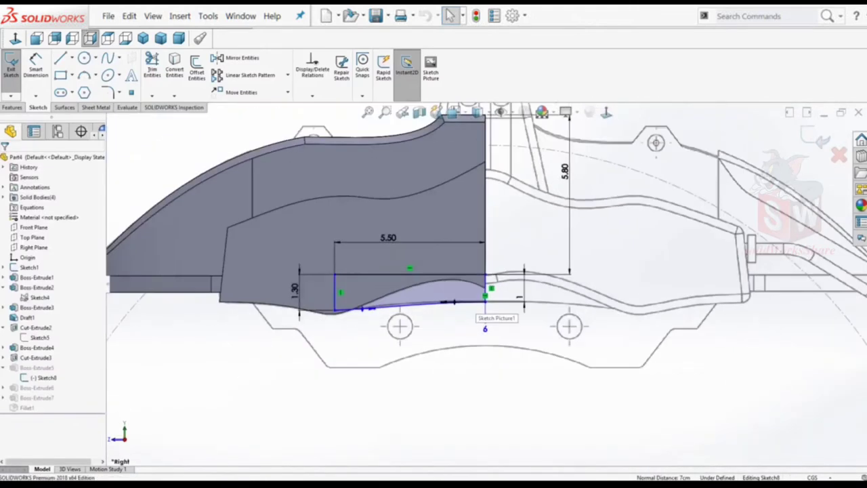
scroll(355, 312, "down", 3)
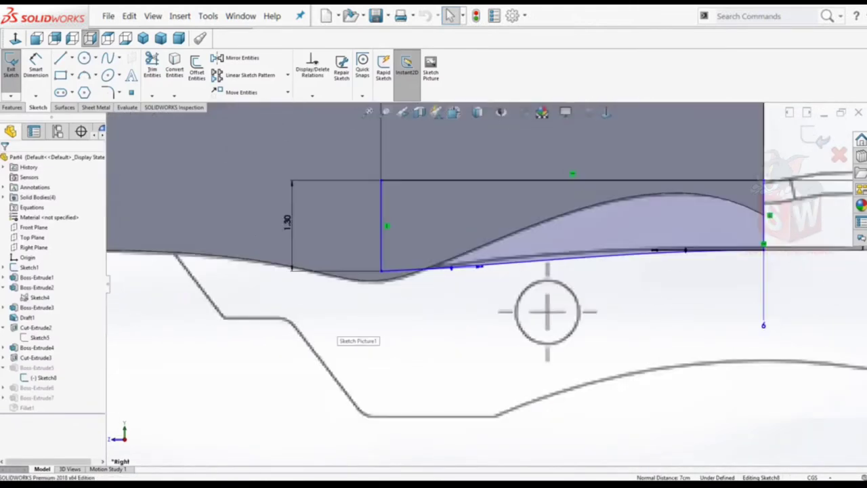
scroll(515, 268, "up", 2)
scroll(515, 269, "up", 1)
scroll(576, 268, "down", 3)
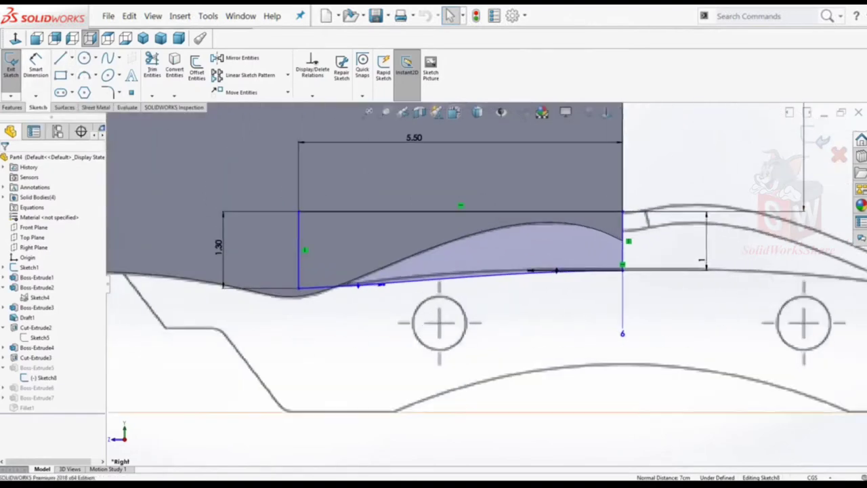
right_click(700, 228)
scroll(647, 237, "down", 3)
scroll(453, 339, "down", 2)
scroll(454, 339, "down", 2)
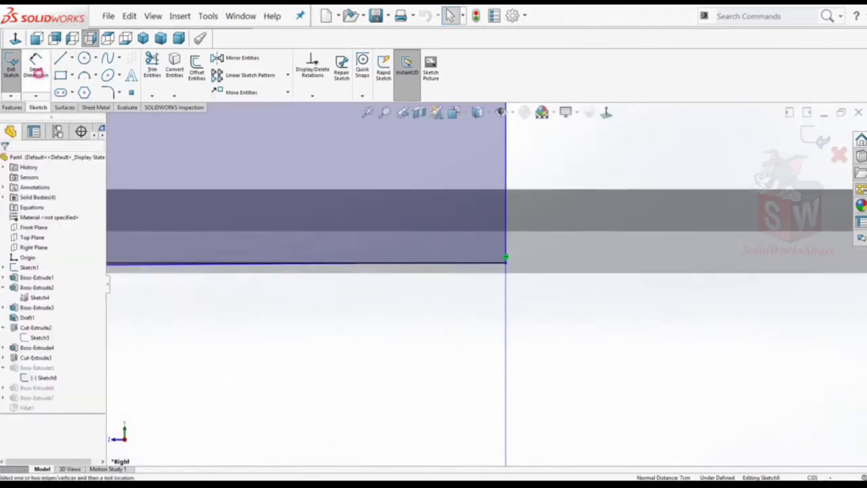
left_click(35, 64)
scroll(492, 274, "up", 1)
key("Return")
scroll(493, 275, "up", 5)
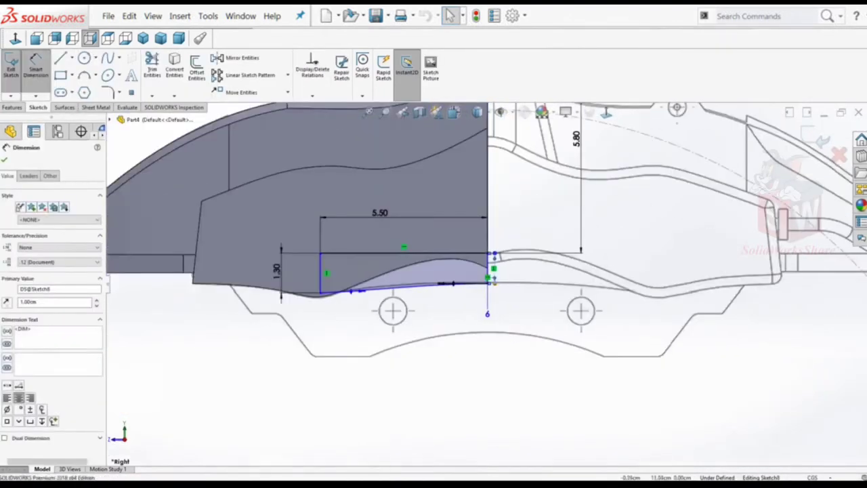
key("Escape")
Clear the selection and exit Sketch8 so the part rebuilds with Boss-Extrude5 updated.
left_click(492, 271)
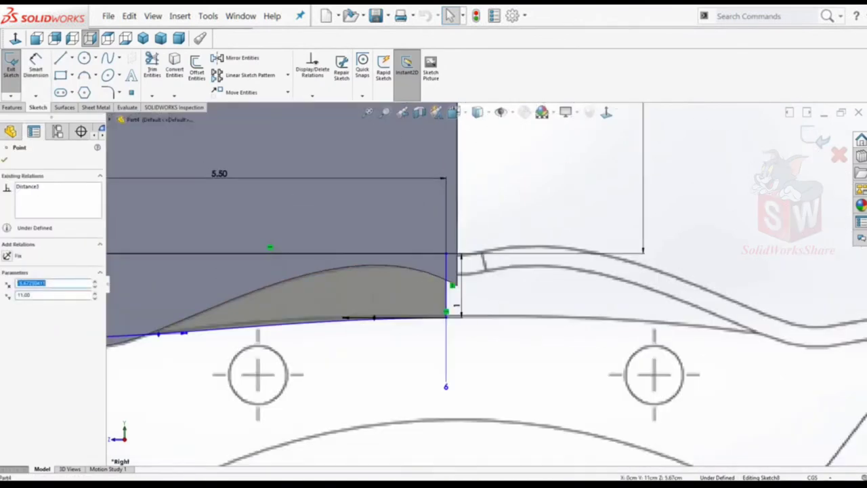
scroll(501, 261, "down", 2)
left_click(447, 284, "ctrl")
key("Escape")
scroll(486, 271, "up", 3)
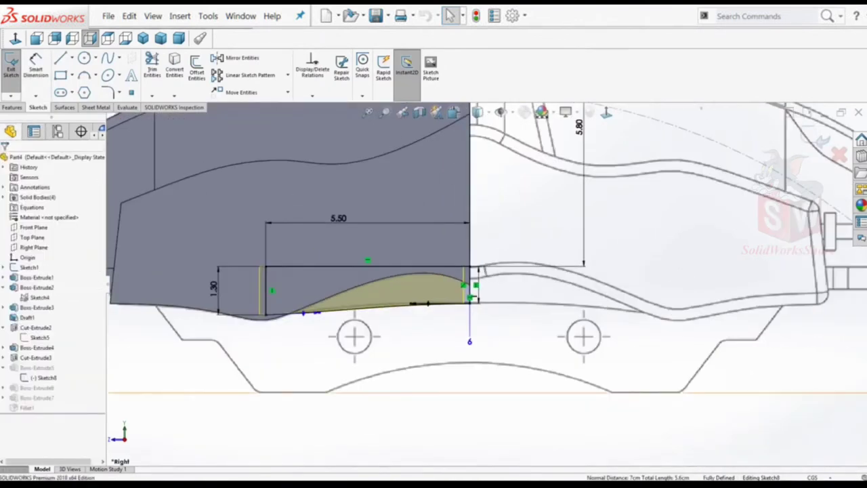
scroll(504, 324, "down", 1)
key("ctrl+b")
scroll(505, 439, "up", 5)
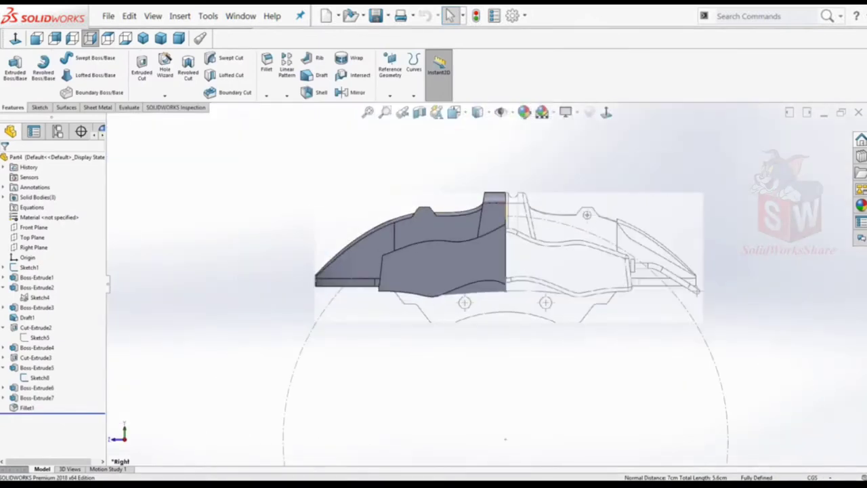
On the Right Plane, sketch a stepped line profile below the caliper body.
left_click(33, 247)
left_click(39, 107)
scroll(437, 291, "down", 3)
left_click(61, 58)
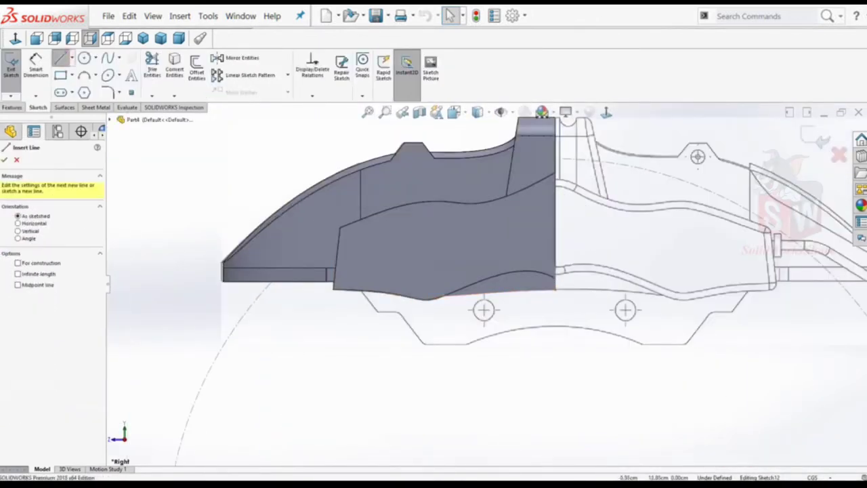
left_click(554, 259)
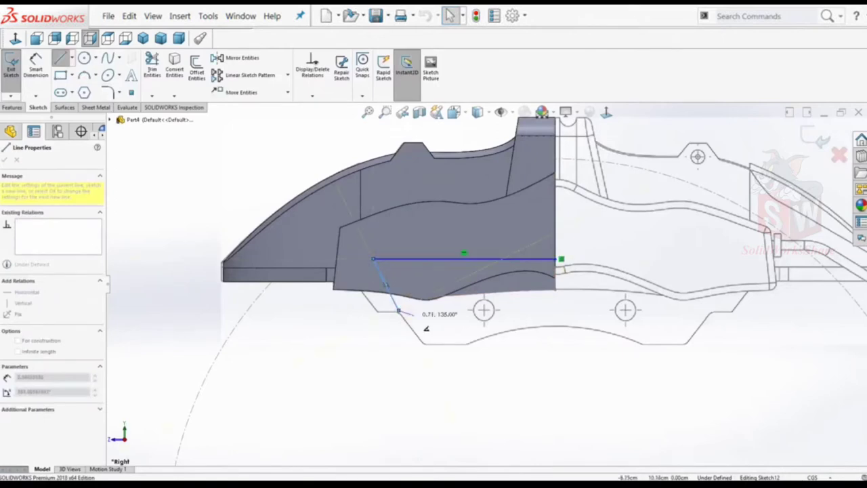
left_click(398, 310)
left_click(423, 310)
left_click(435, 335)
left_click(482, 336)
key("Escape")
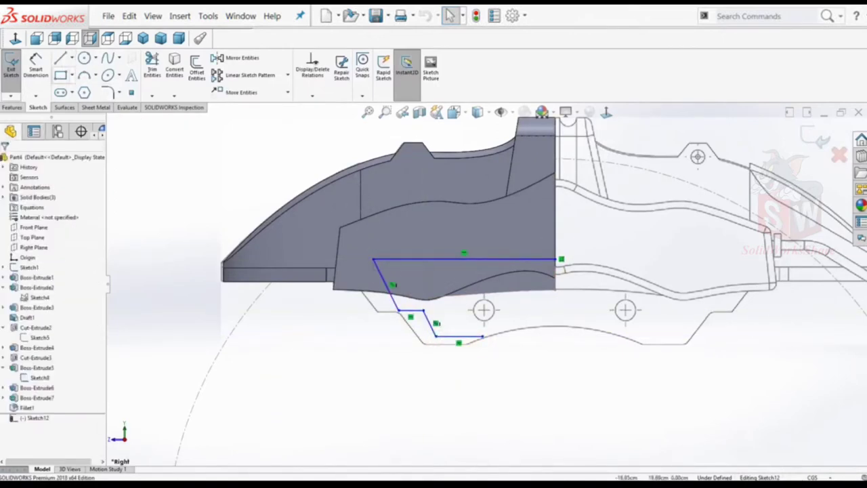
Dimension the bottom horizontal segment to 1.90.
left_click(447, 257)
key("Escape")
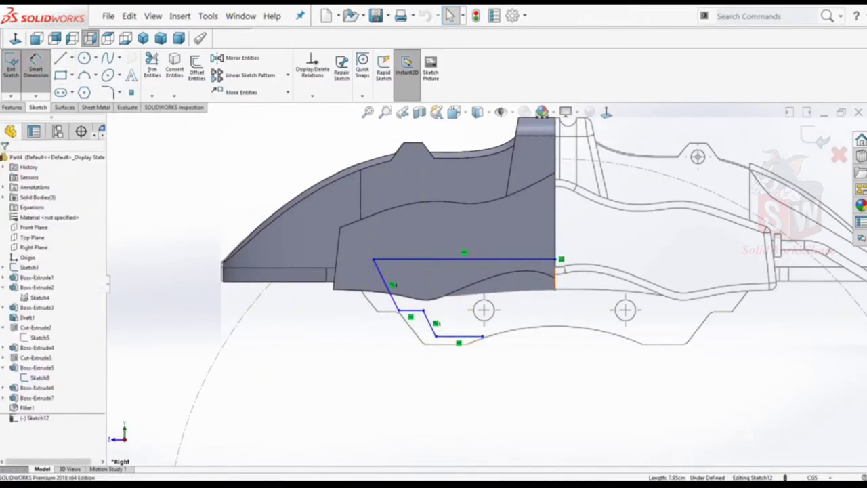
left_click(36, 64)
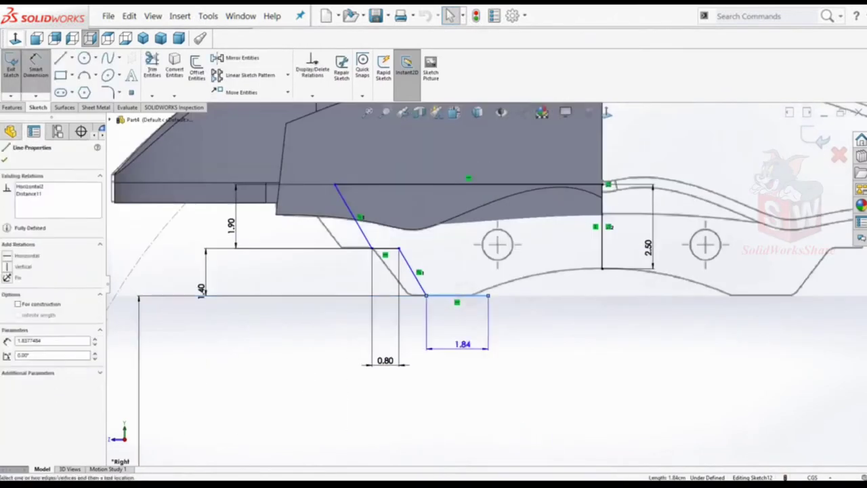
left_click(458, 343)
type("1.9")
key("Return")
key("l")
left_click(399, 248)
Set the lower corner angle to 130° and make the two slanted lines parallel.
left_click(453, 298)
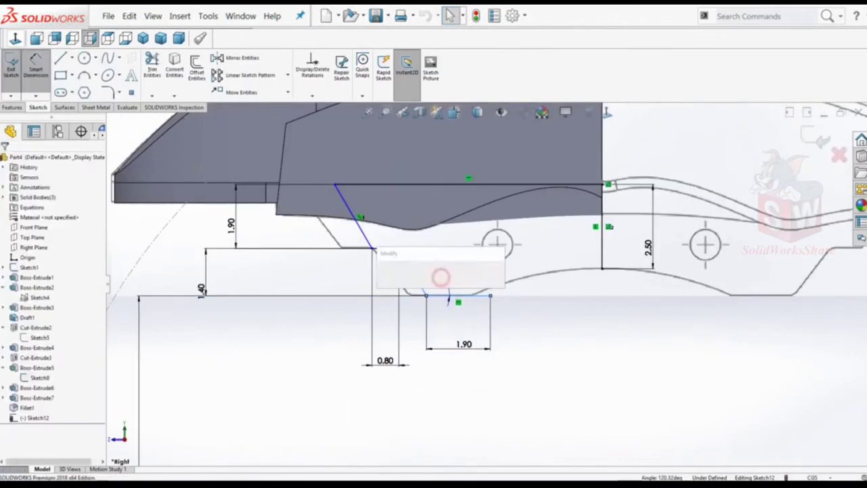
type("130")
key("Return")
left_click(359, 214)
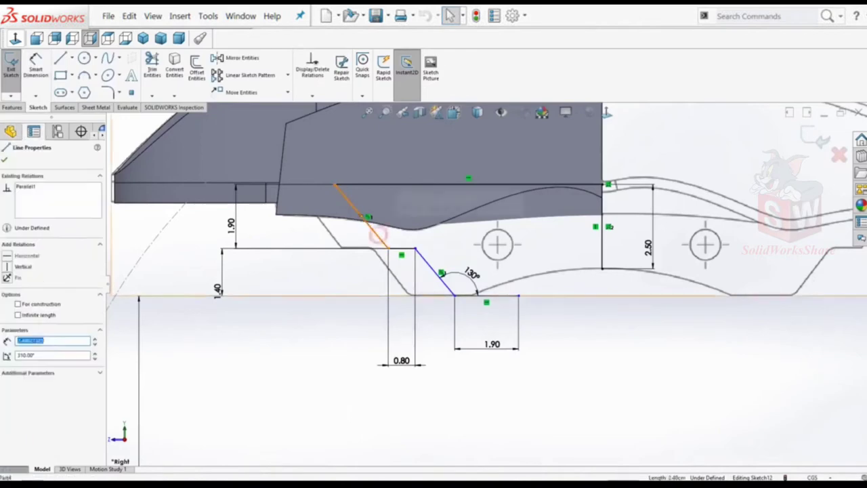
left_click(434, 271, "ctrl")
left_click(23, 351)
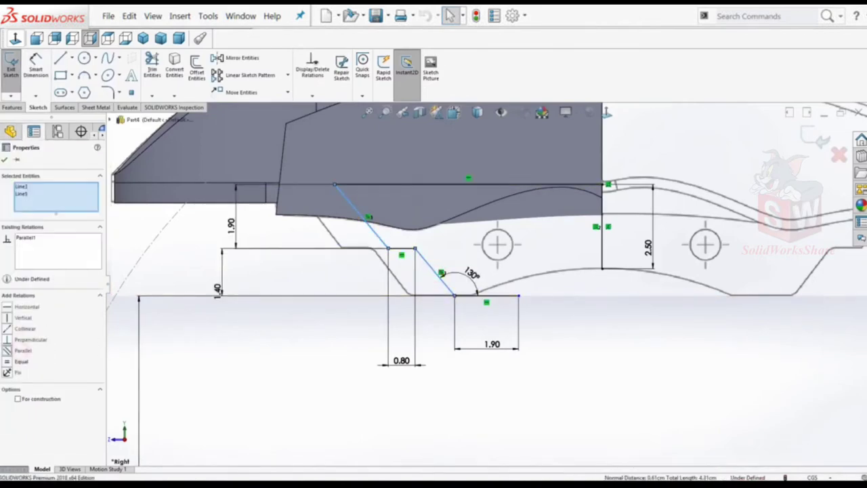
key("Escape")
Add a spline from the bottom line to the body's right edge, with its end 4 away.
left_click(518, 295)
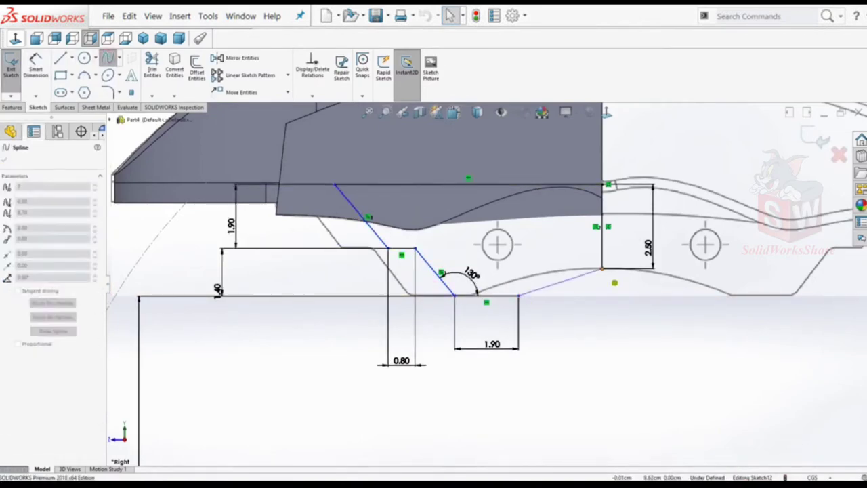
double_click(601, 269)
left_click(567, 279)
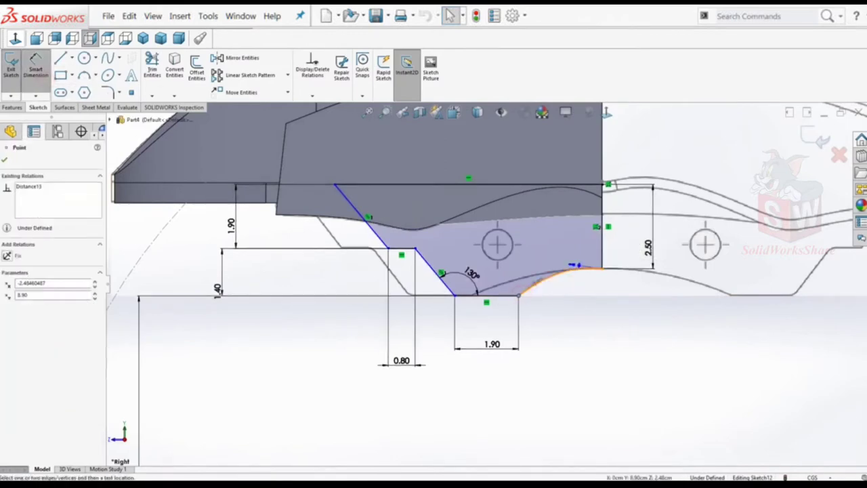
left_click(571, 326)
type("4")
key("Return")
left_click(572, 264)
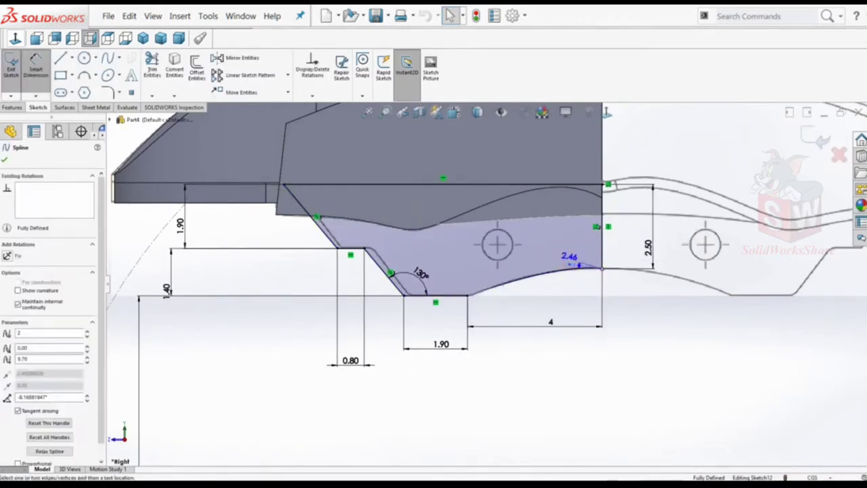
left_click(562, 241)
key("Escape")
left_click(528, 279)
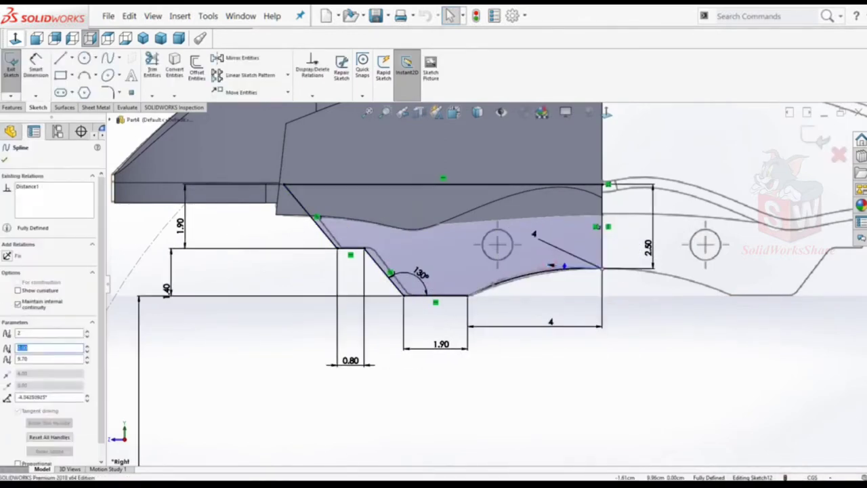
key("Escape")
scroll(482, 276, "down", 5)
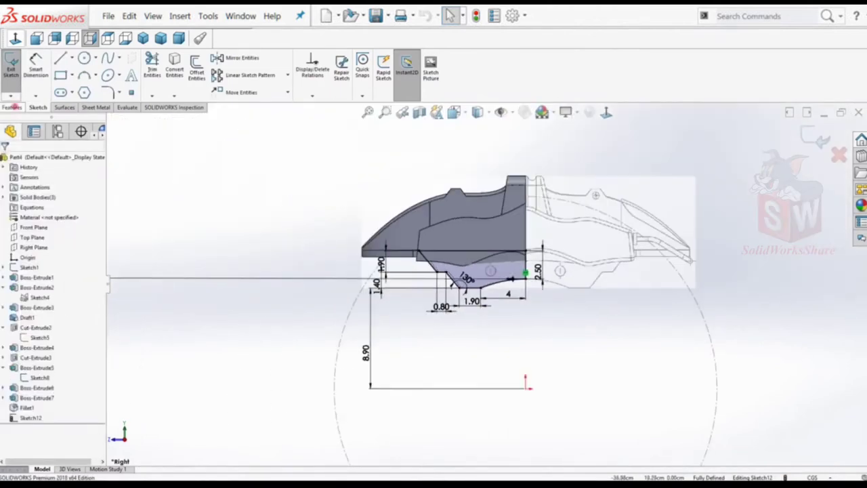
left_click(12, 107)
left_click(15, 67)
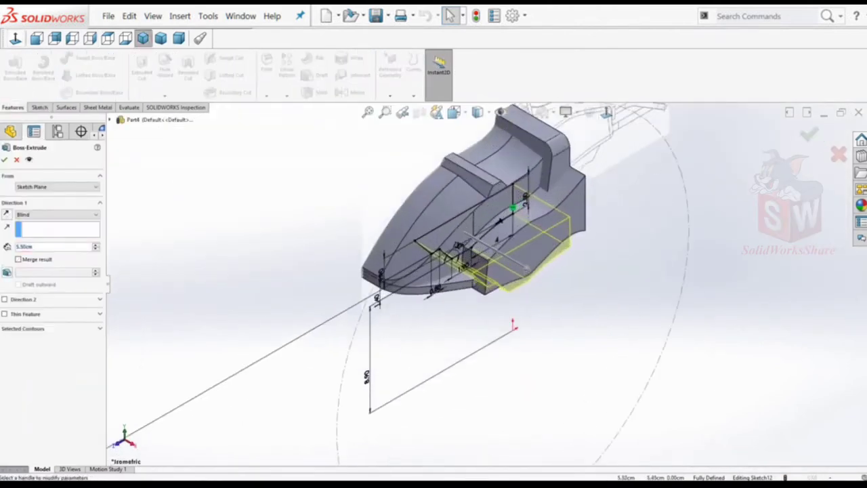
Extrude Sketch12's lower profile 1.00 cm from an offset start as separate body Boss-Extrude8.
scroll(619, 198, "up", 3)
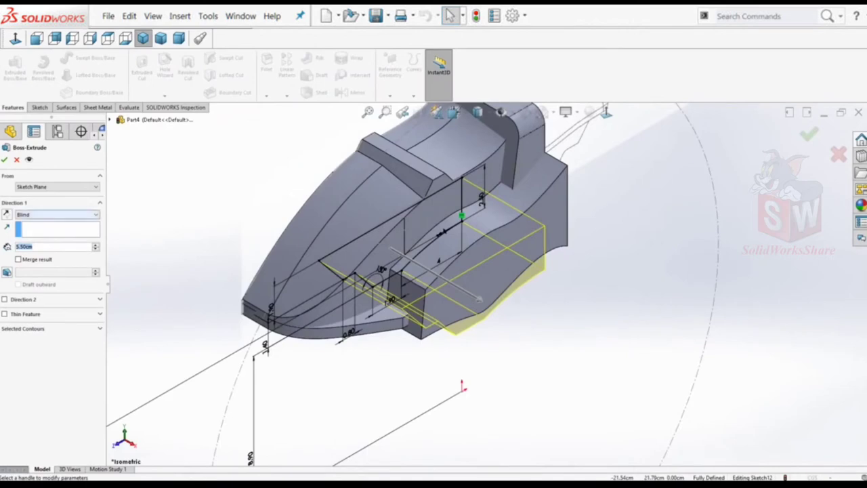
type("1")
left_click(150, 231)
left_click(57, 187)
left_click(41, 221)
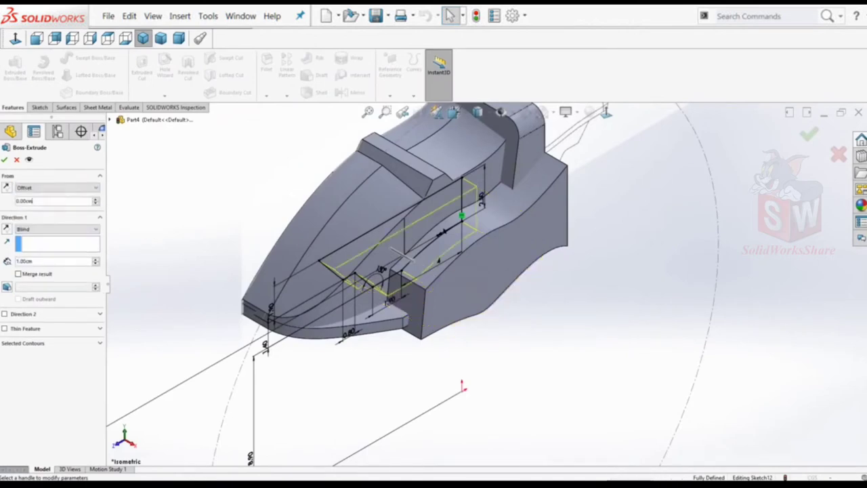
middle_click_drag(404, 254, 415, 262)
key("Return")
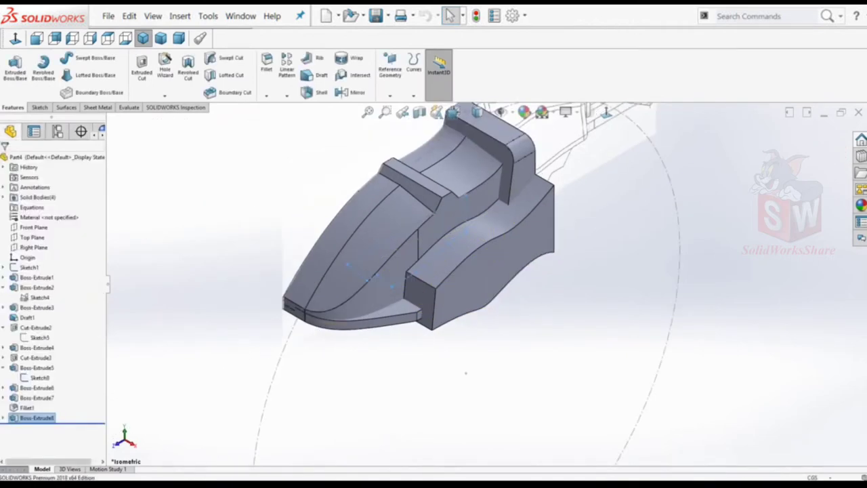
In a new Right Plane sketch, draw a vertical line on the top raised block, dimensioned 0.60.
left_click(466, 369)
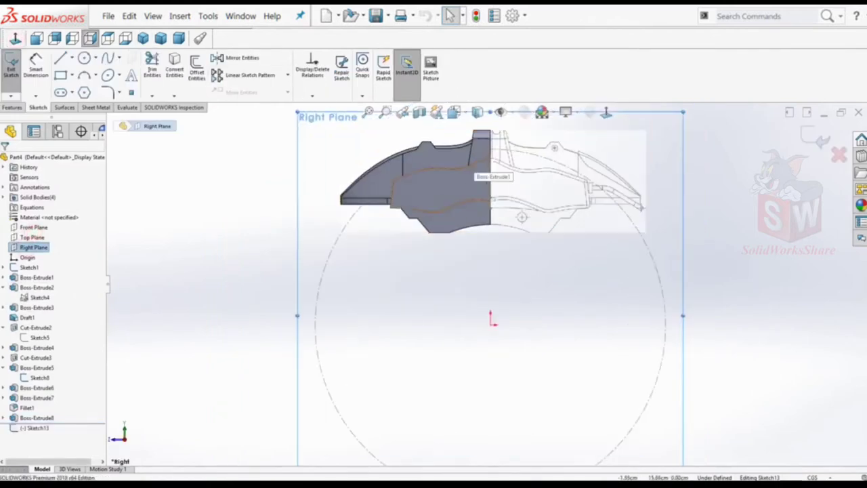
scroll(498, 119, "up", 5)
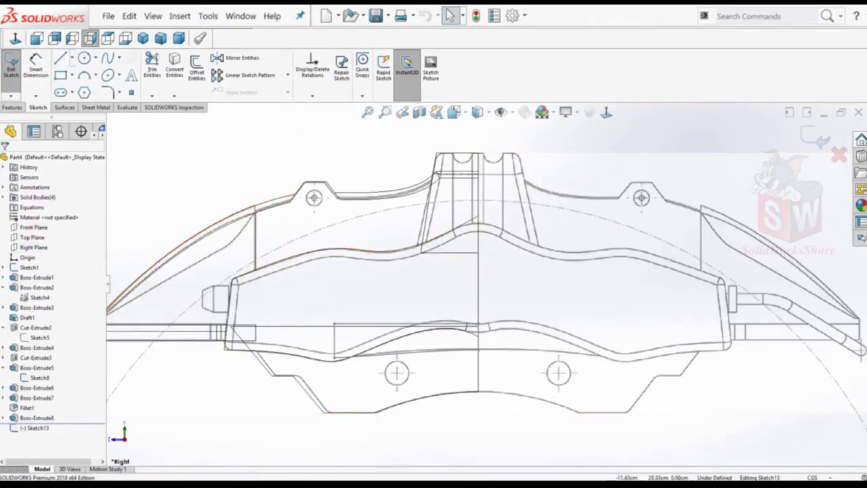
key("l")
left_click_drag(462, 159, 462, 258)
key("d")
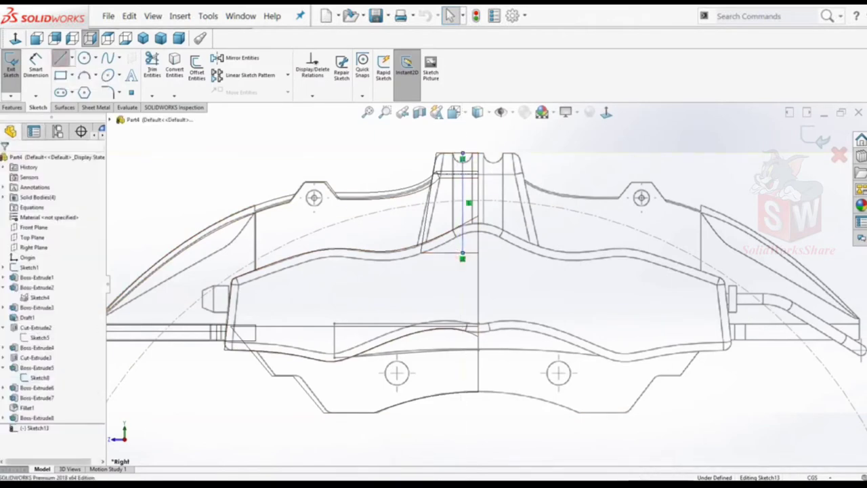
left_click(474, 130)
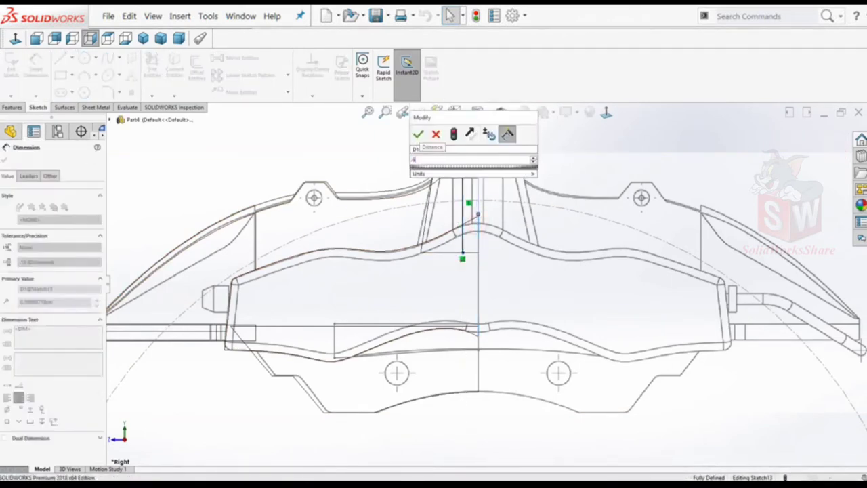
key("Return")
scroll(479, 318, "up", 3)
left_click(477, 112)
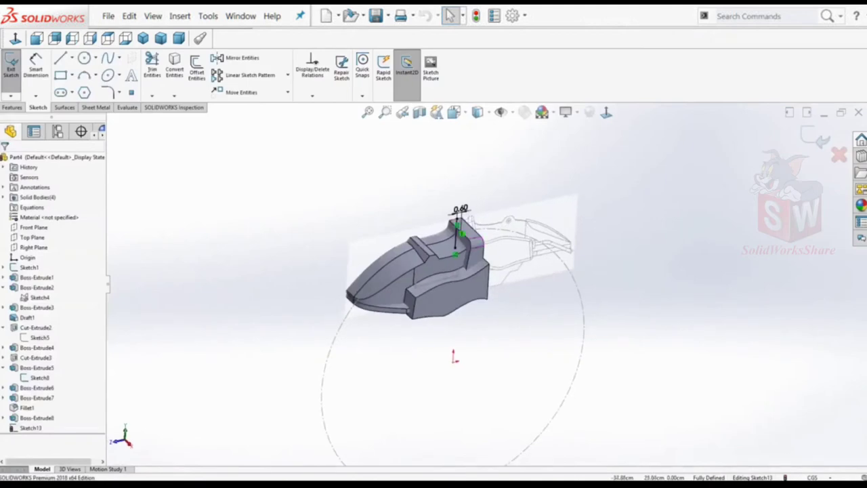
Project Sketch13 onto the three rear-block faces as Curve1.
left_click(820, 139)
left_click(413, 64)
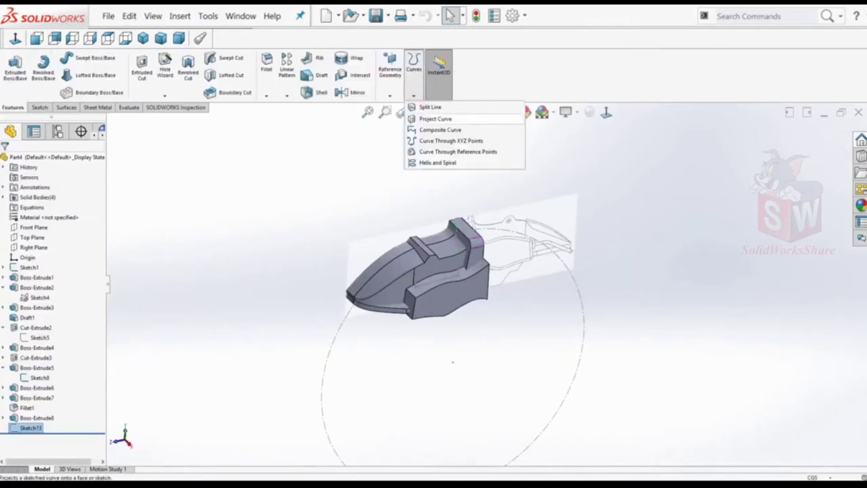
left_click(435, 119)
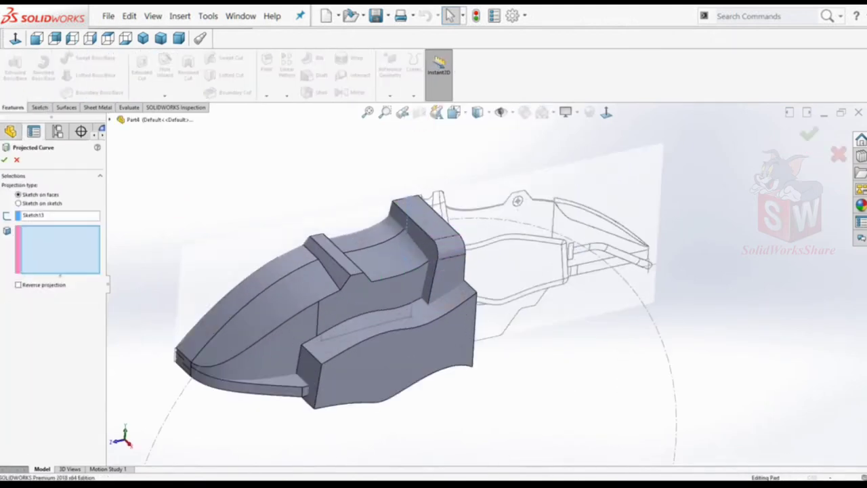
left_click(447, 271)
left_click(423, 203)
left_click(410, 223)
scroll(485, 280, "up", 3)
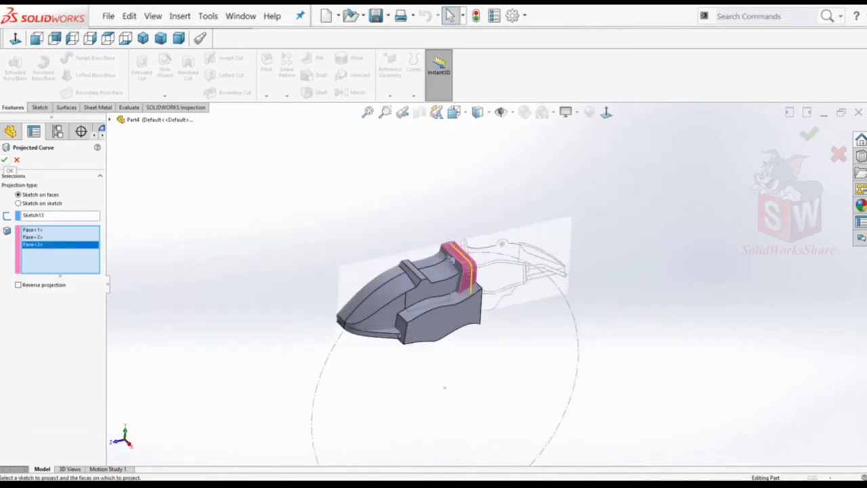
key("Return")
Orbit to view the whole part and select the Right Plane for a new sketch.
scroll(420, 399, "down", 3)
scroll(393, 416, "down", 3)
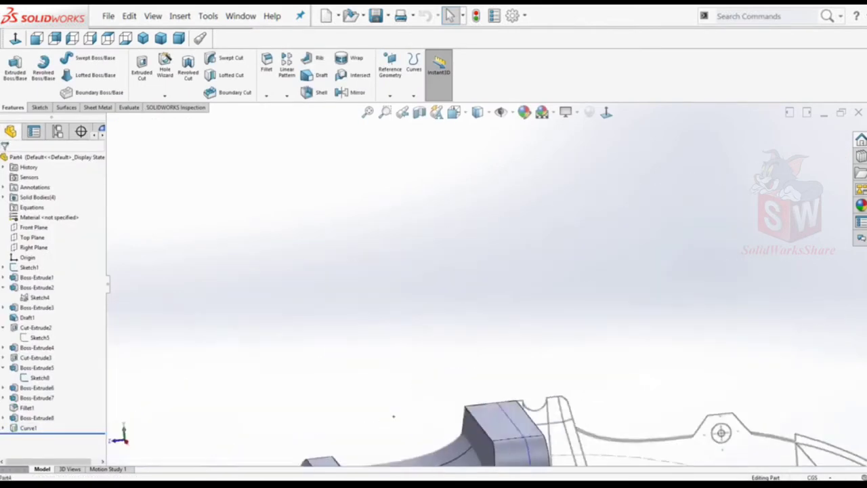
middle_click_drag(393, 415, 433, 380)
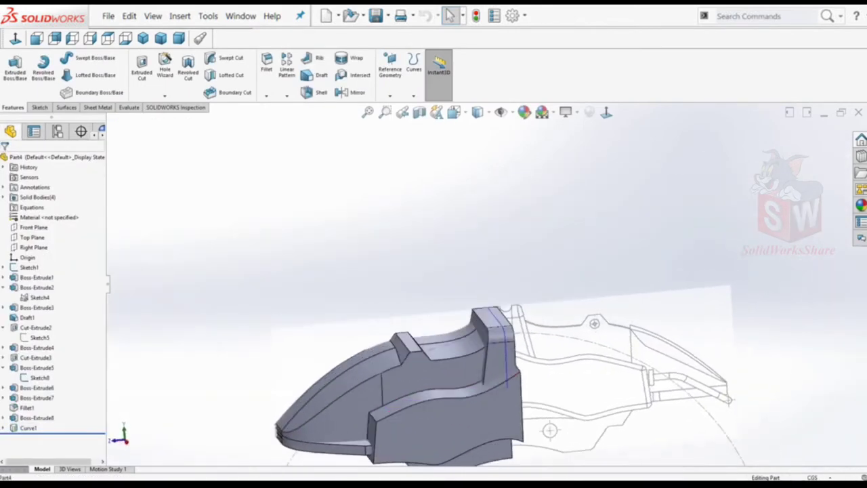
left_click(33, 247)
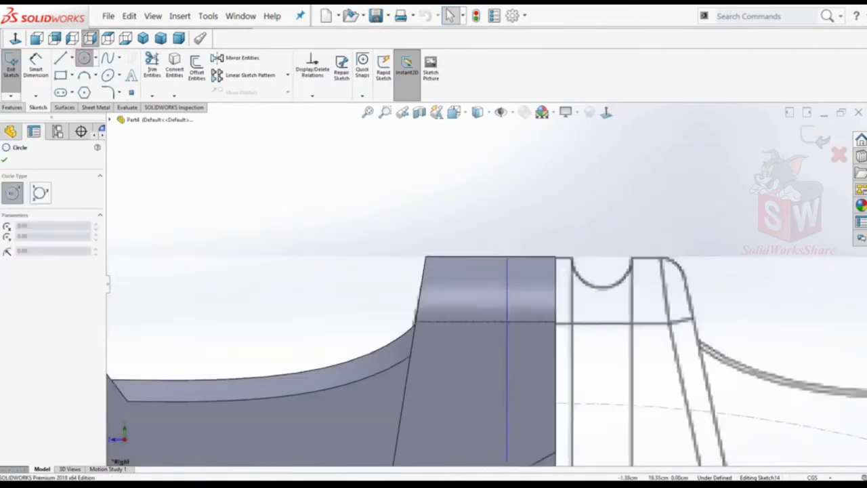
Draw a circle on the block top in the Right Plane and give it a 0.70 diameter.
left_click_drag(521, 261, 542, 260)
right_click_drag(535, 257, 535, 223)
left_click(525, 239)
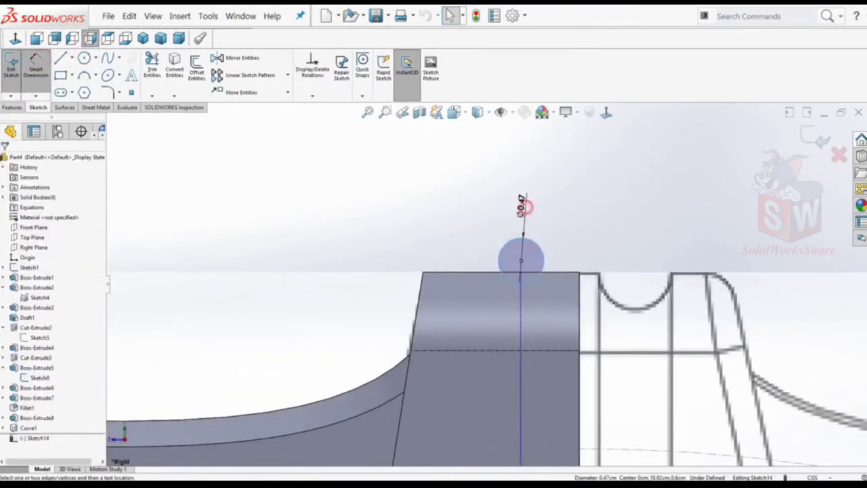
left_click(525, 206)
type("0.7")
key("Return")
key("Escape")
left_click(521, 260)
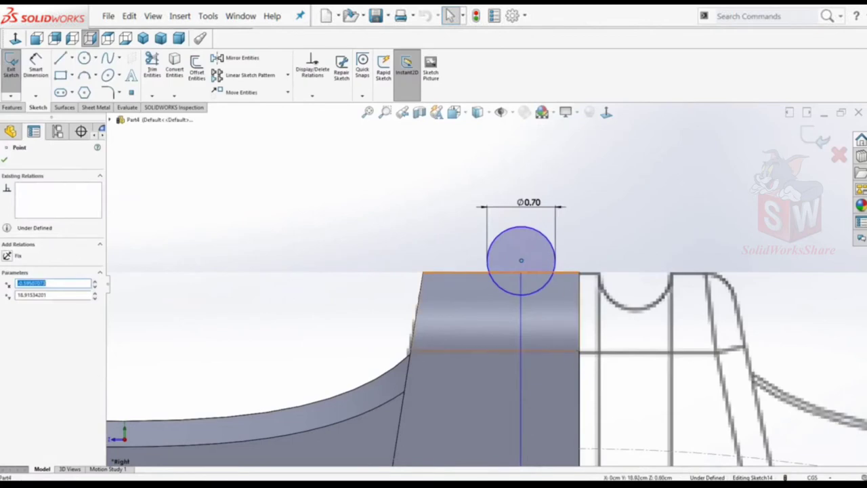
Make the circle's centre coincident with the block's top edge and check the relation.
scroll(481, 263, "down", 3)
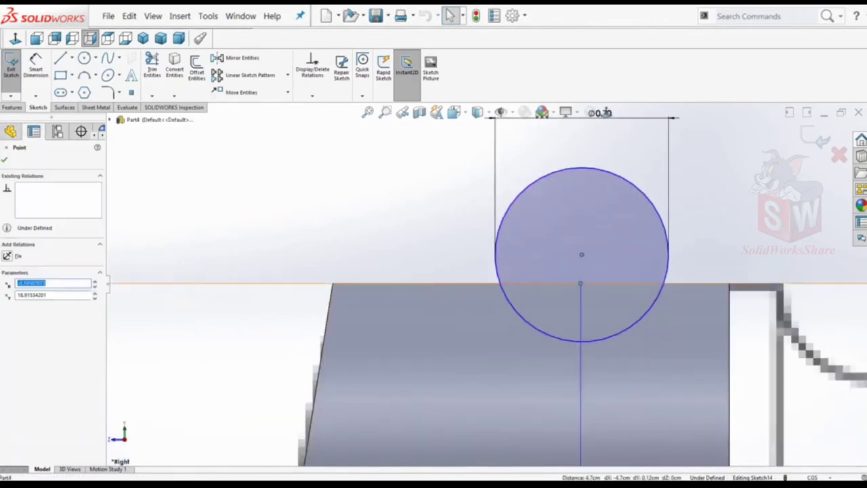
left_click(401, 162)
left_click(581, 254)
key("Escape")
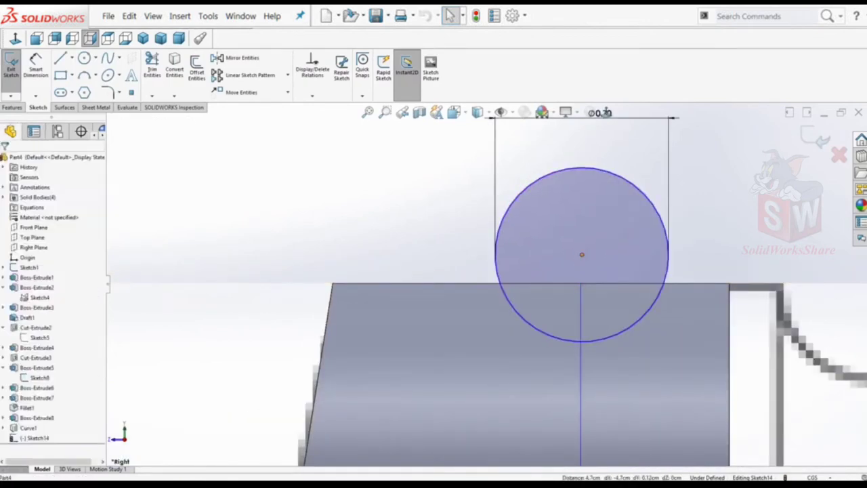
left_click(581, 254)
left_click(441, 284, "ctrl")
left_click(24, 319)
key("Escape")
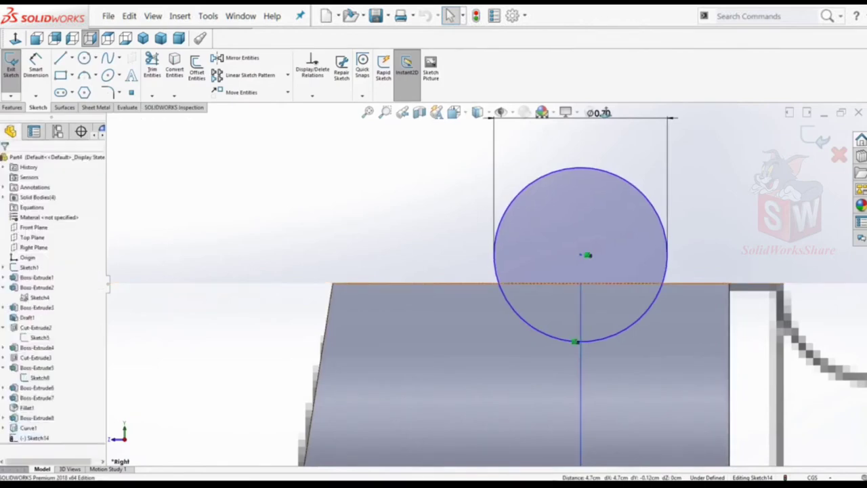
left_click(581, 254)
left_click(441, 373)
key("Escape")
left_click(581, 254)
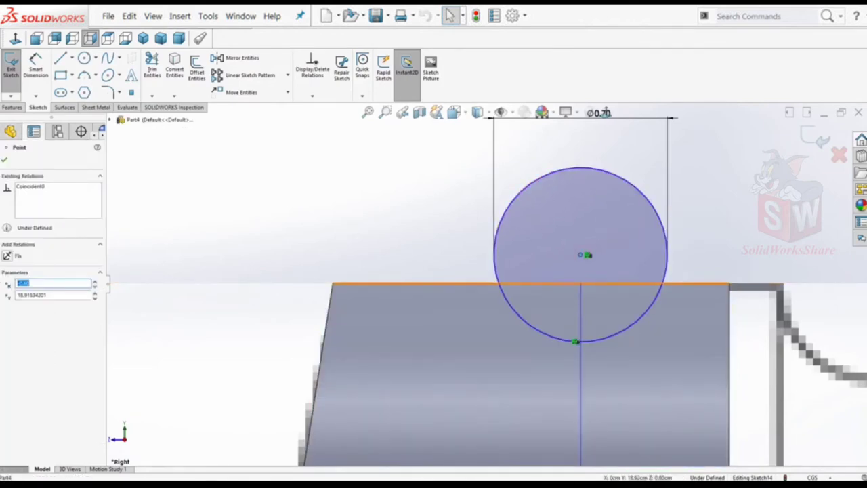
key("Escape")
scroll(387, 190, "up", 5)
Sweep the Sketch14 circle along Curve1, affecting only the Fillet1 body.
middle_click_drag(387, 189, 474, 271)
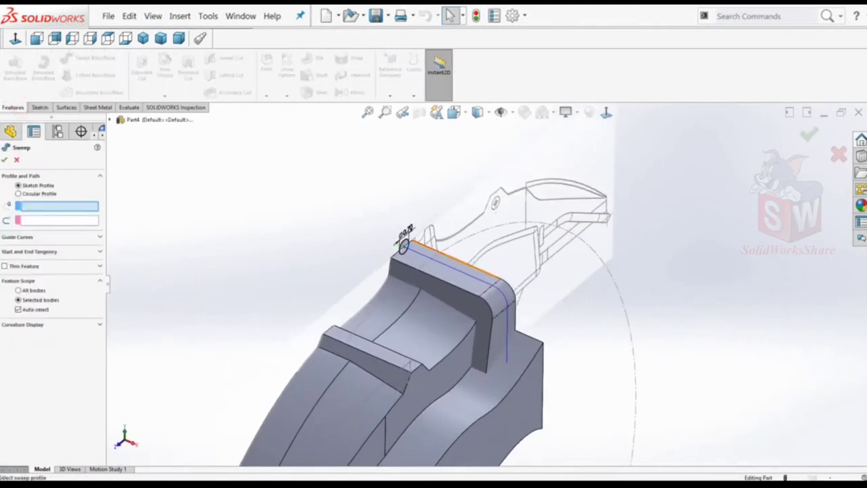
left_click(405, 243)
left_click(407, 245)
left_click(37, 324)
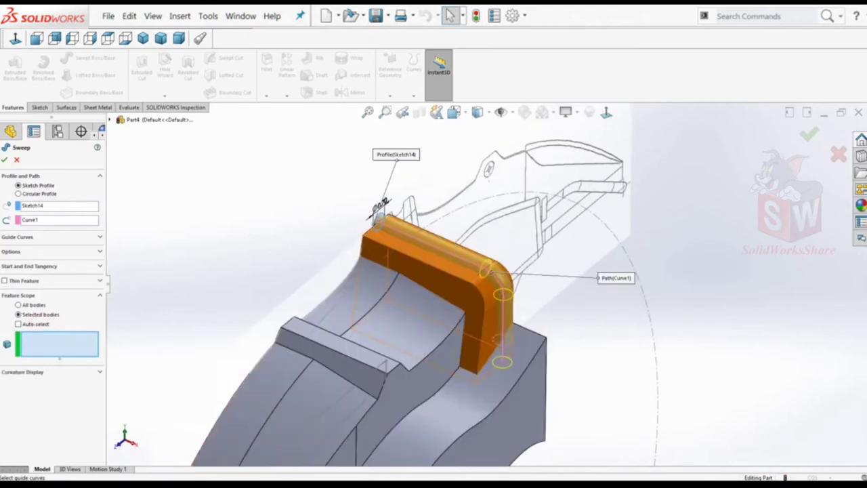
left_click(406, 305)
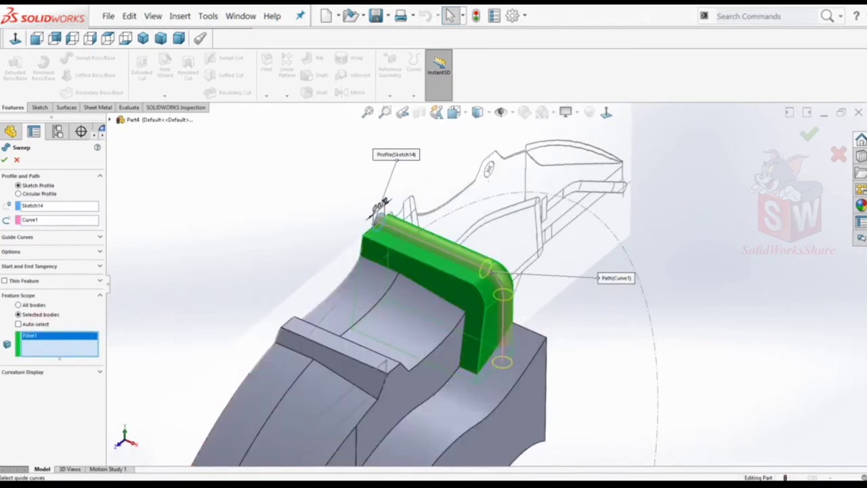
key("Return")
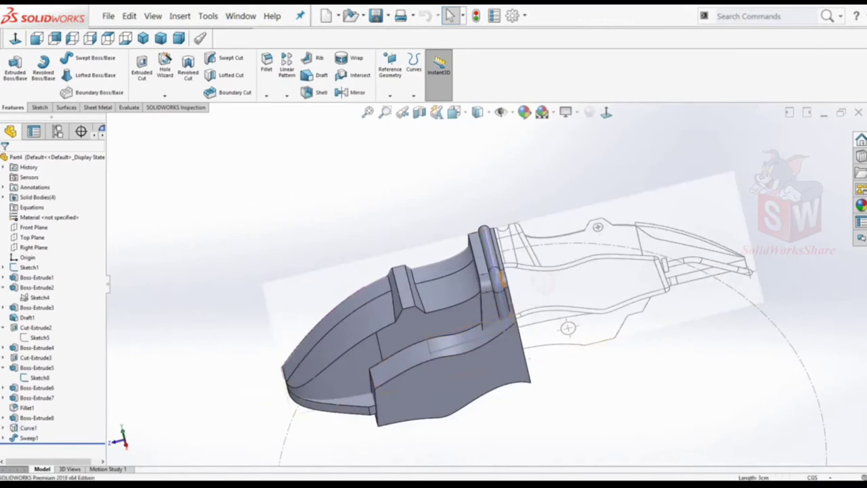
On the Right Plane, sketch circles over the upper and lower holes.
left_click(90, 38)
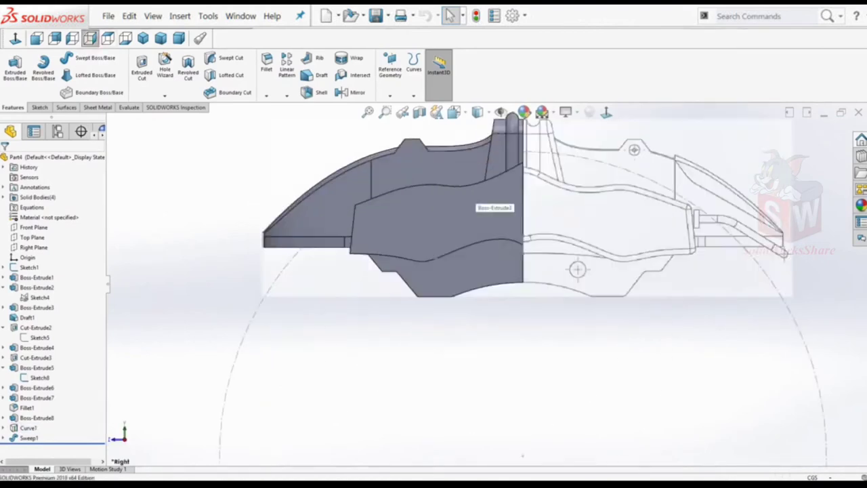
left_click(34, 247)
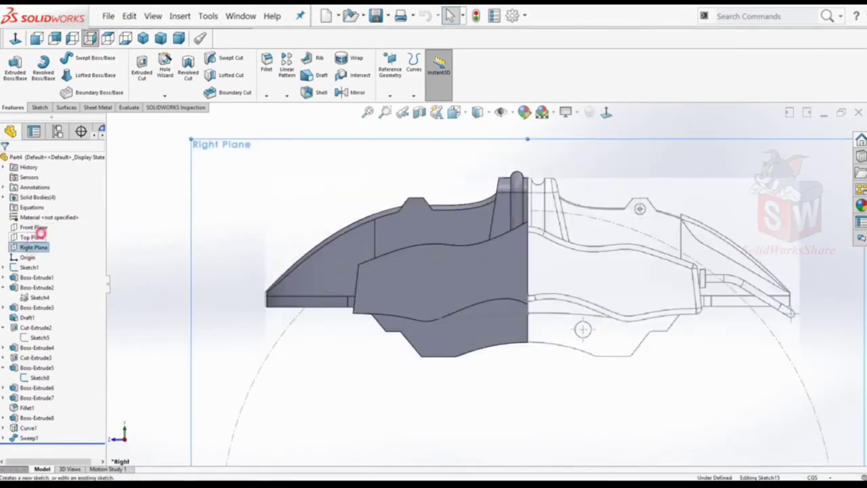
left_click(39, 107)
left_click(10, 65)
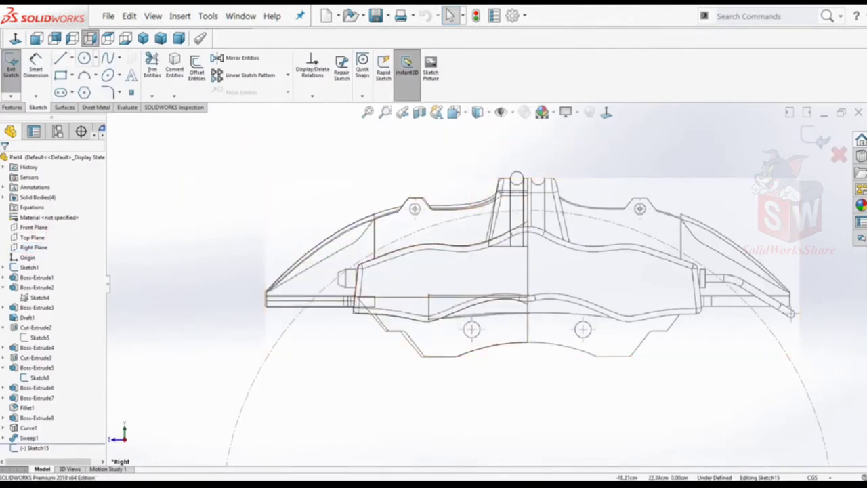
left_click(84, 57)
left_click(414, 207)
left_click(419, 203)
left_click(471, 328)
left_click(481, 318)
Dimension the upper circle to Ø0.60 and the lower circle to Ø0.90.
left_click(35, 64)
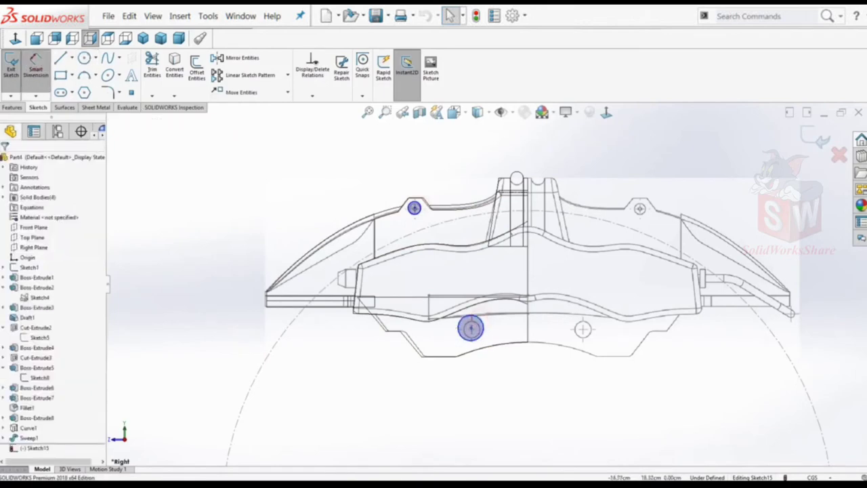
left_click(414, 207)
left_click(434, 152)
key("Return")
left_click(471, 328)
left_click(507, 363)
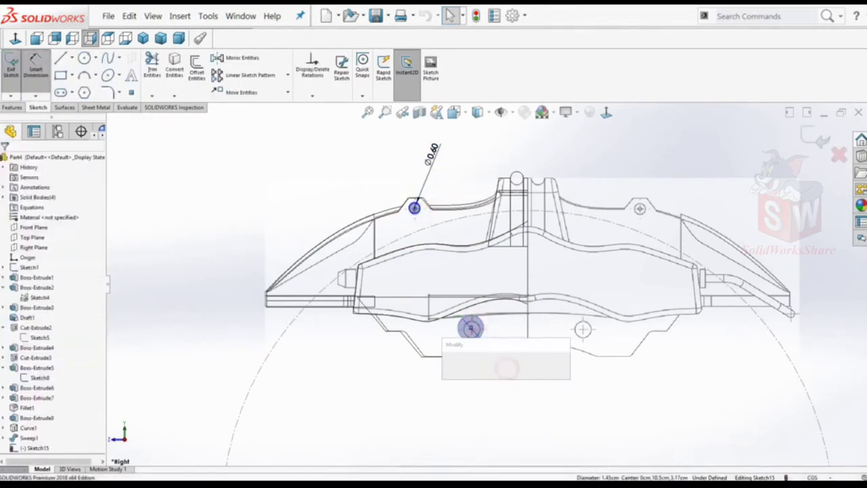
type("0.9")
key("Return")
left_click(471, 328)
Set horizontal offsets from the vertical line: 3.10 for the lower circle, 6.30 for the upper.
left_click(527, 271)
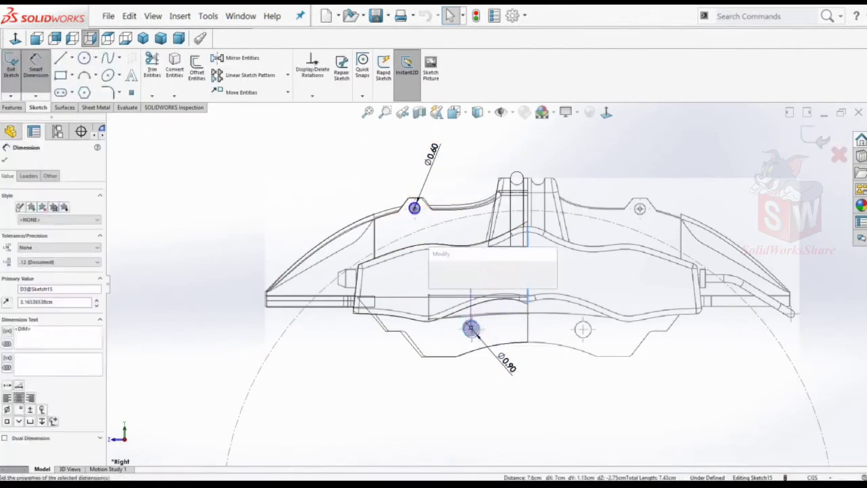
left_click(493, 272)
type("3.1")
key("Return")
left_click(414, 208)
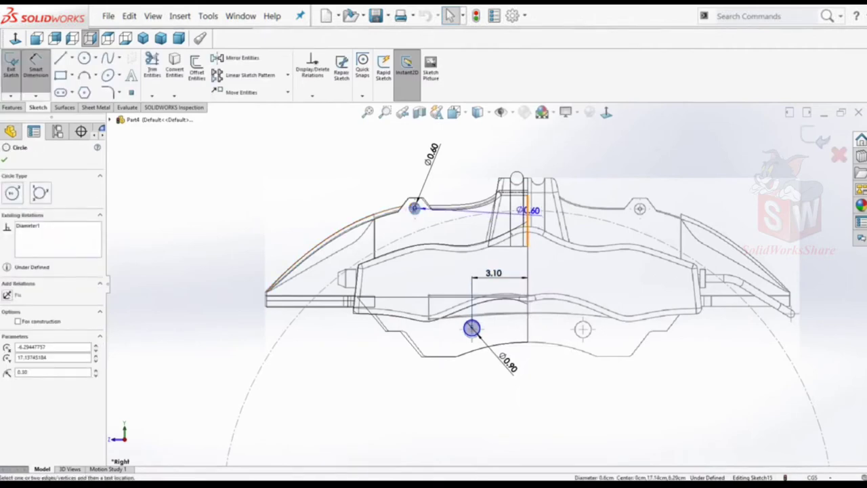
left_click(527, 210)
left_click(468, 132)
type("6.3")
key("Return")
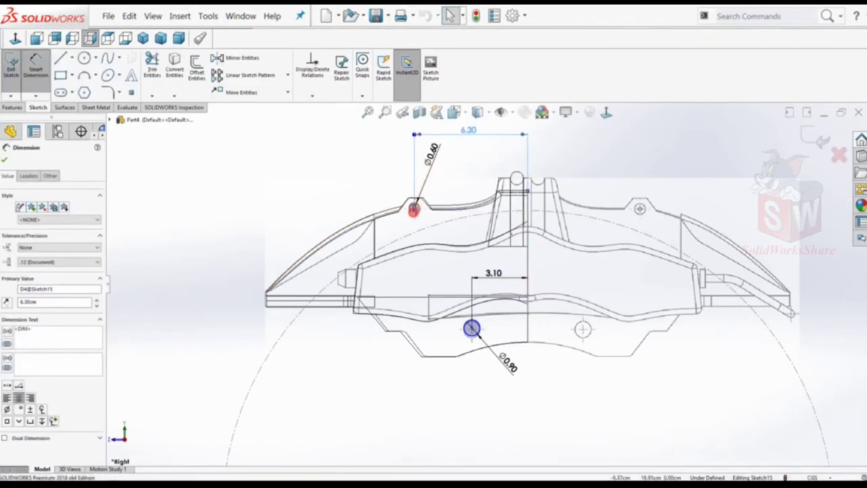
Add vertical distances of 17.10 for the upper circle and 10.40 for the lower circle.
left_click(414, 209)
scroll(489, 286, "up", 2)
left_click(507, 391)
left_click(360, 325)
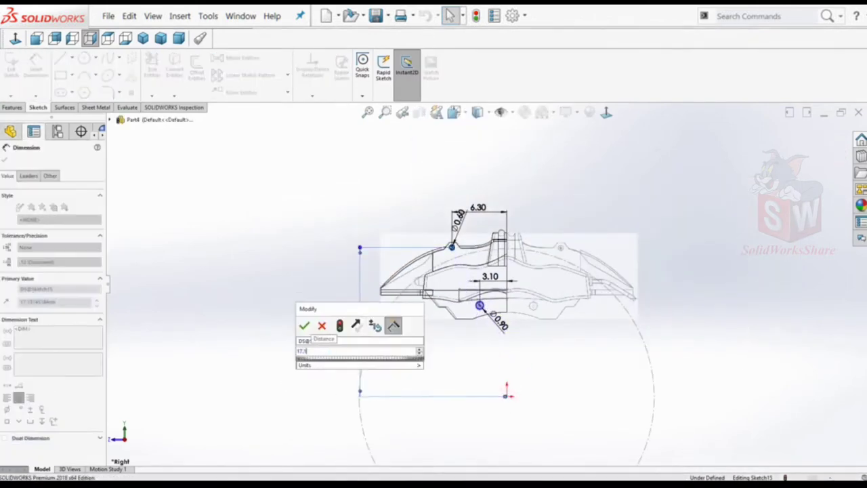
key("Return")
scroll(480, 306, "down", 3)
left_click(465, 306)
scroll(465, 305, "up", 3)
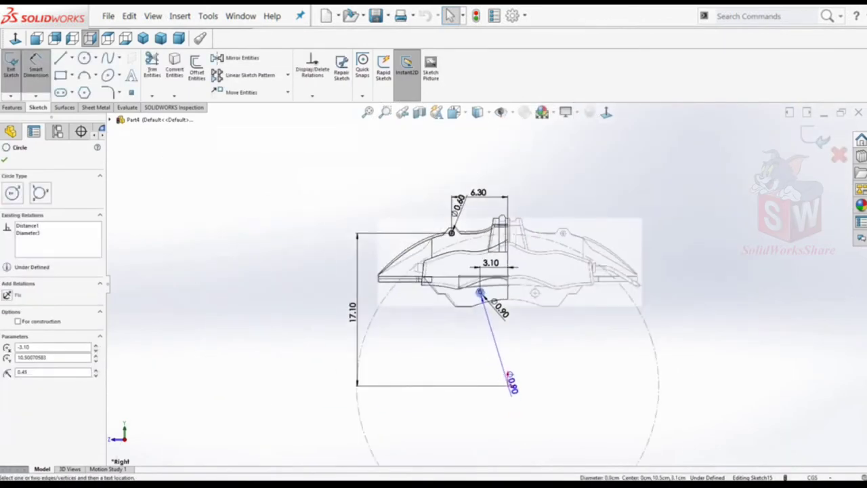
left_click(452, 354)
key("Return")
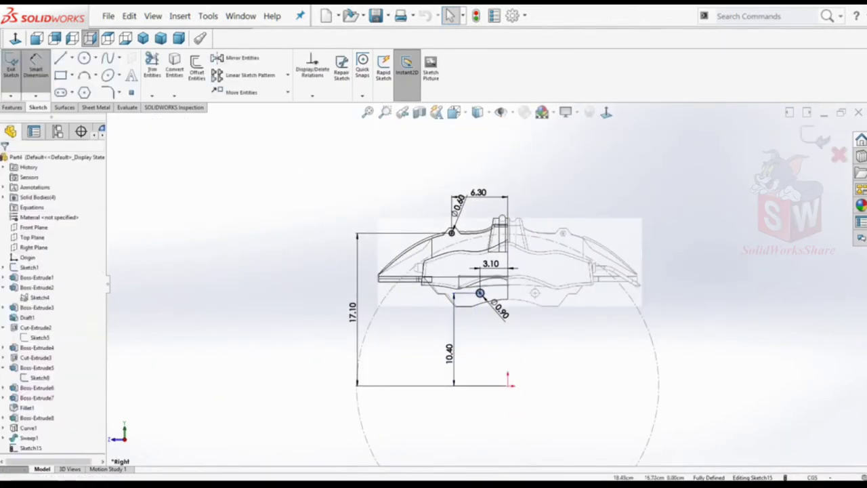
left_click(816, 137)
Cut Sketch15 Through All, limited to the Boss-Extrude6 body.
left_click(142, 68)
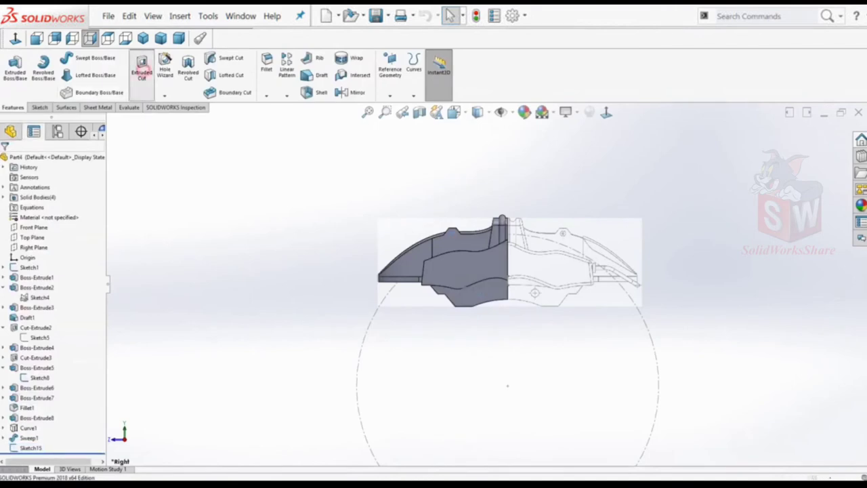
left_click(58, 214)
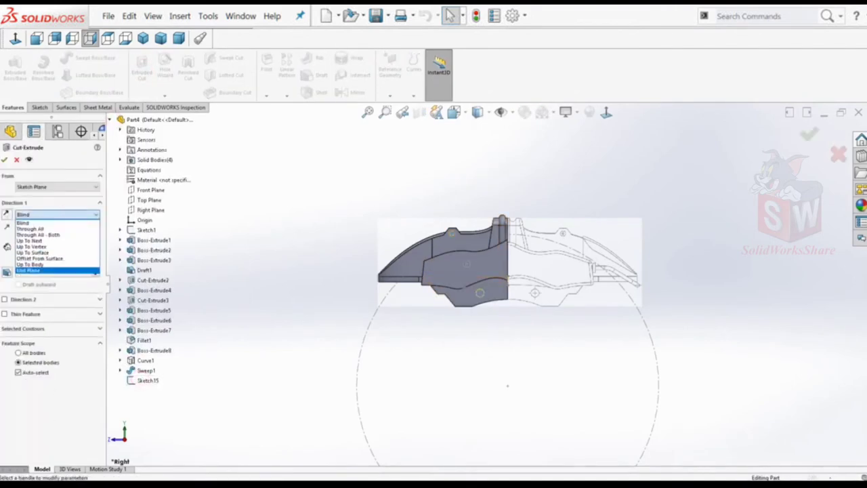
left_click(40, 225)
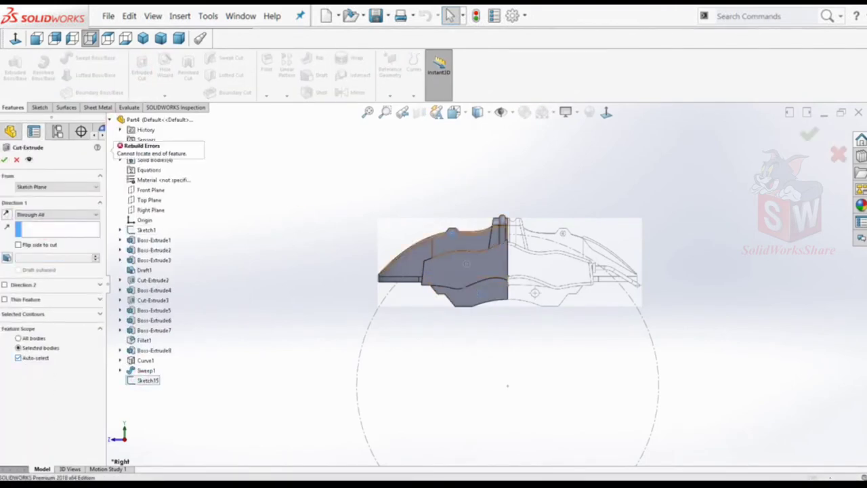
left_click(18, 358)
middle_click_drag(488, 305, 453, 266)
left_click(453, 266)
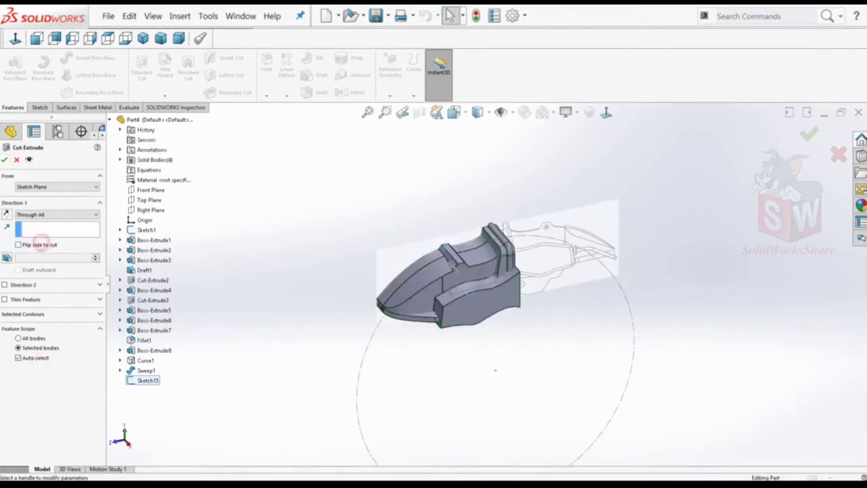
right_click(281, 306)
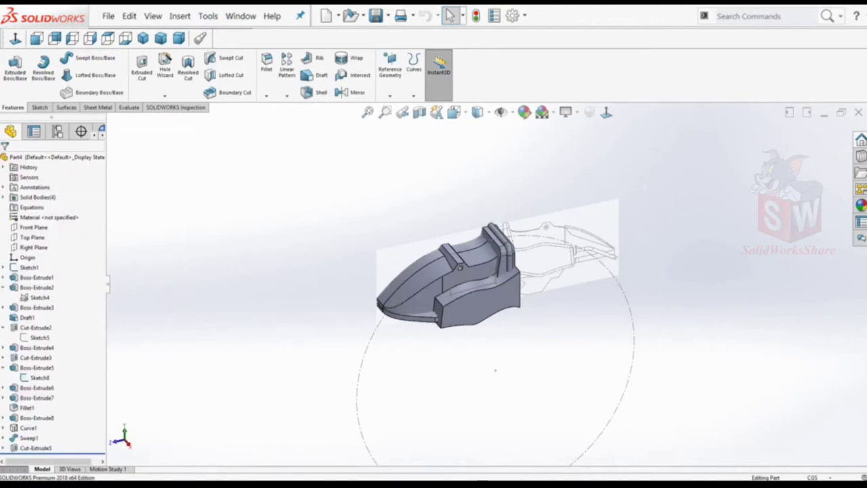
Sketch a circle centred on the origin in the Right Plane and dimension its diameter.
left_click(33, 247)
left_click(51, 231)
left_click(84, 58)
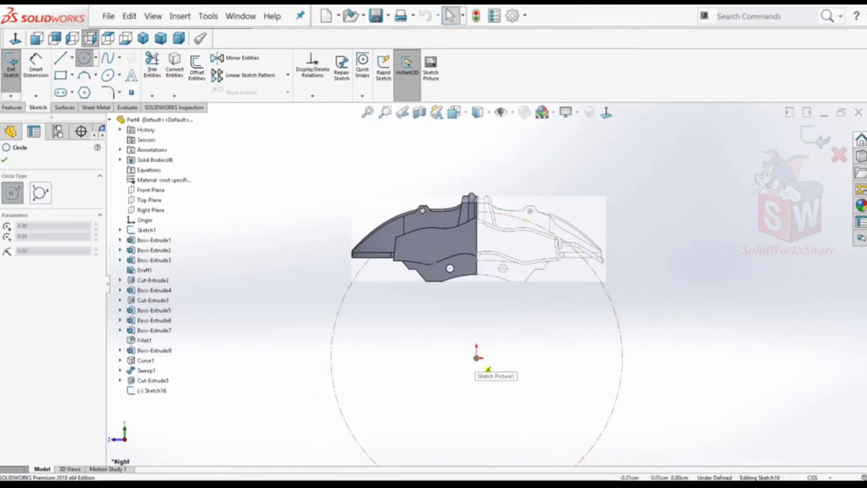
left_click(579, 463)
scroll(476, 357, "down", 3)
left_click(555, 454)
left_click(407, 177)
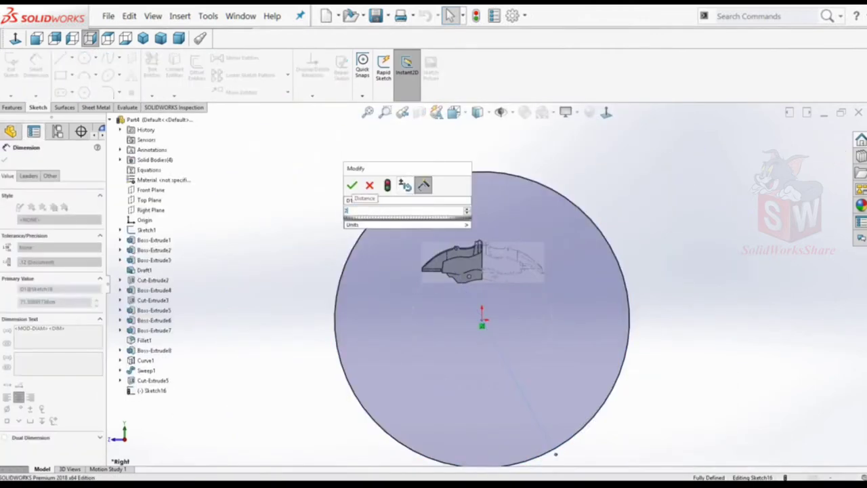
key("Return")
scroll(541, 268, "up", 3)
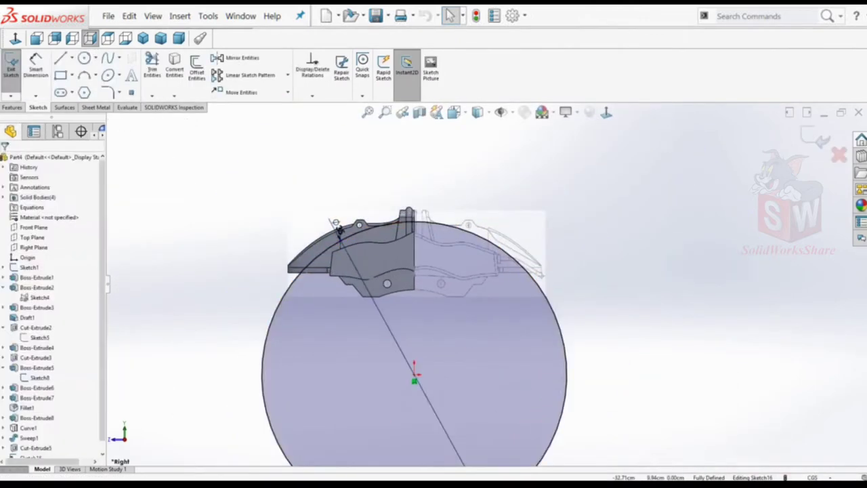
left_click(821, 140)
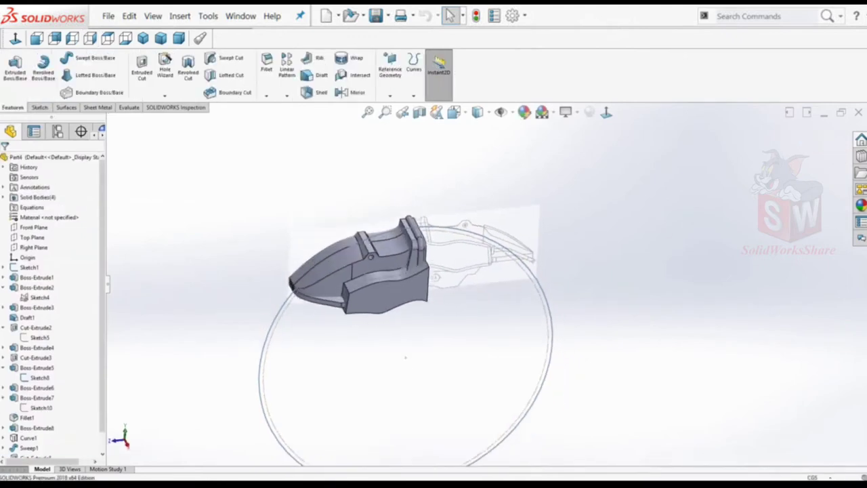
Extruded-cut the Sketch16 circle Blind to a depth of 2 cm.
middle_click_drag(678, 246, 596, 298)
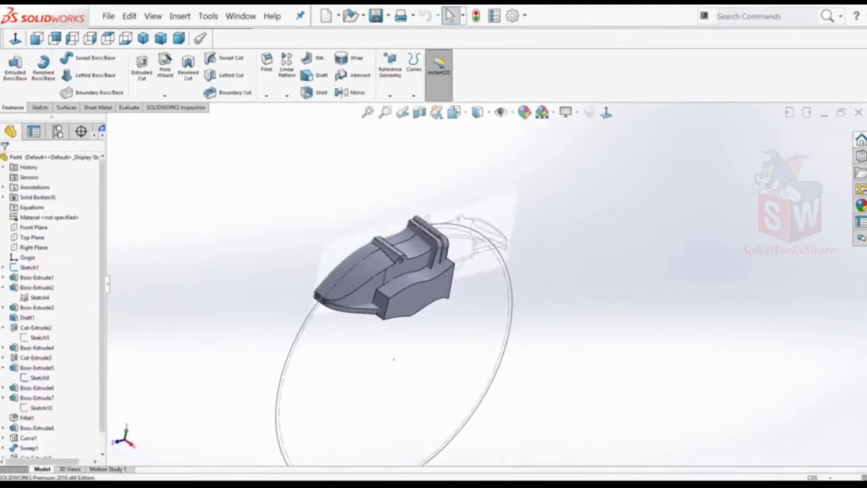
left_click(15, 68)
left_click(329, 325)
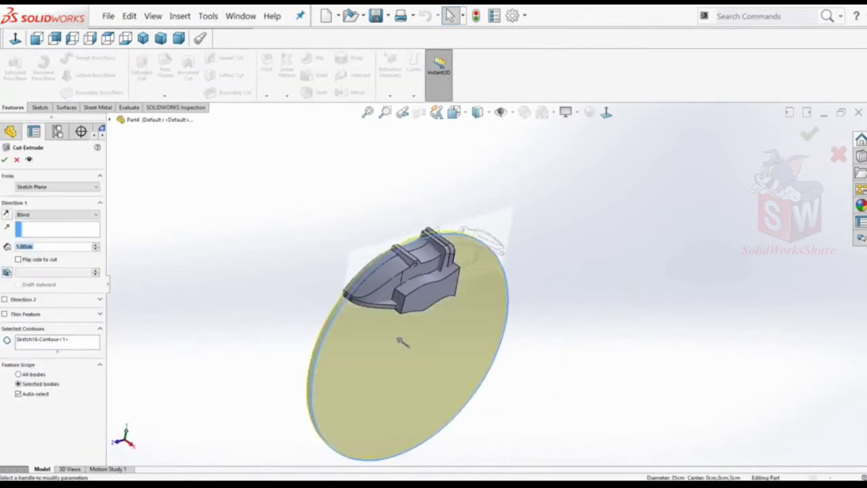
type("2")
key("Return")
middle_click_drag(596, 298, 474, 291)
key("Return")
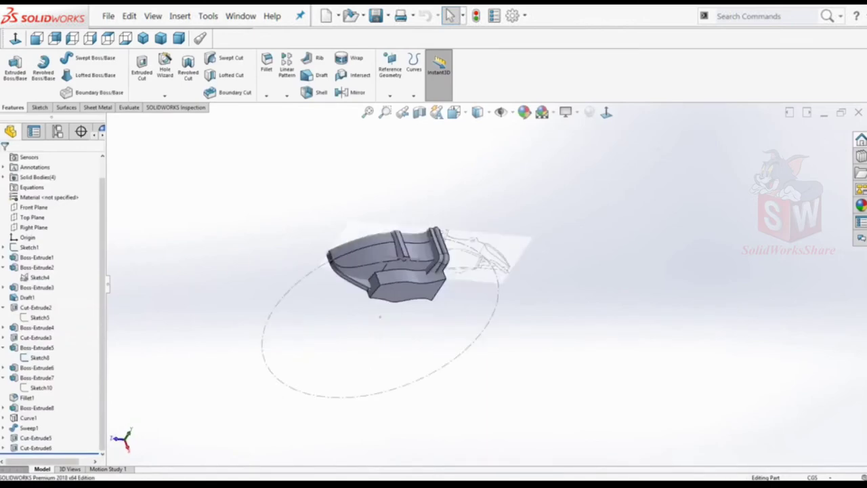
Draw a corner rectangle over the caliper's upper middle on the Right Plane.
left_click(33, 227)
left_click(51, 211)
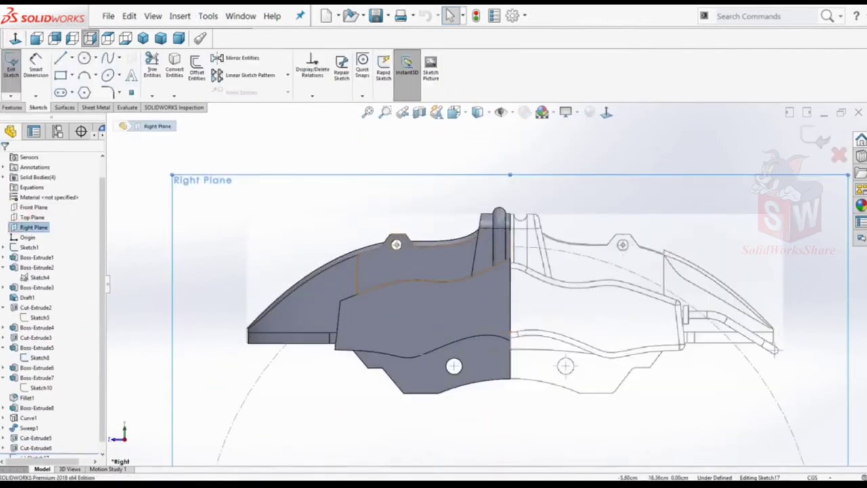
left_click(327, 153)
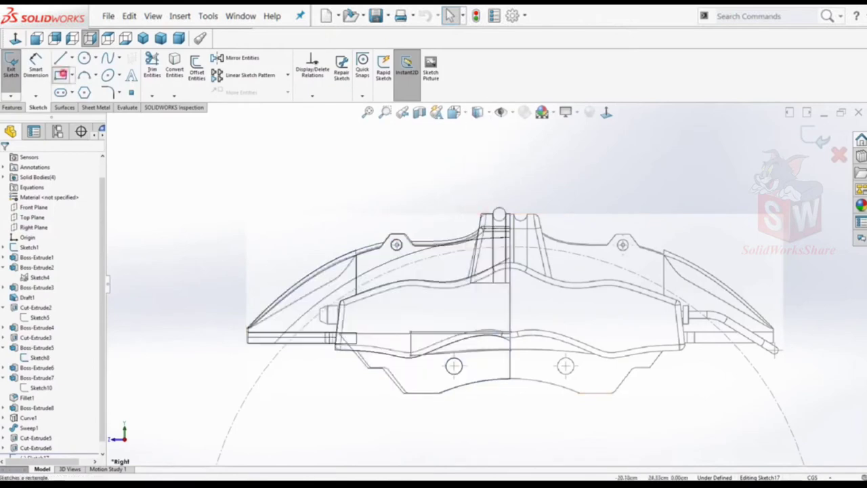
left_click_drag(375, 170, 492, 216)
key("Escape")
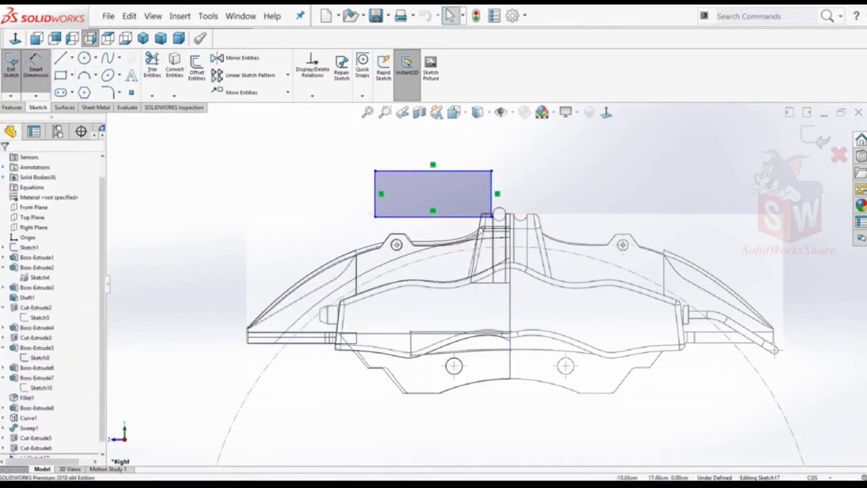
Dimension the rectangle 5.1 tall and 13 above the origin.
left_click(492, 203)
left_click(505, 195)
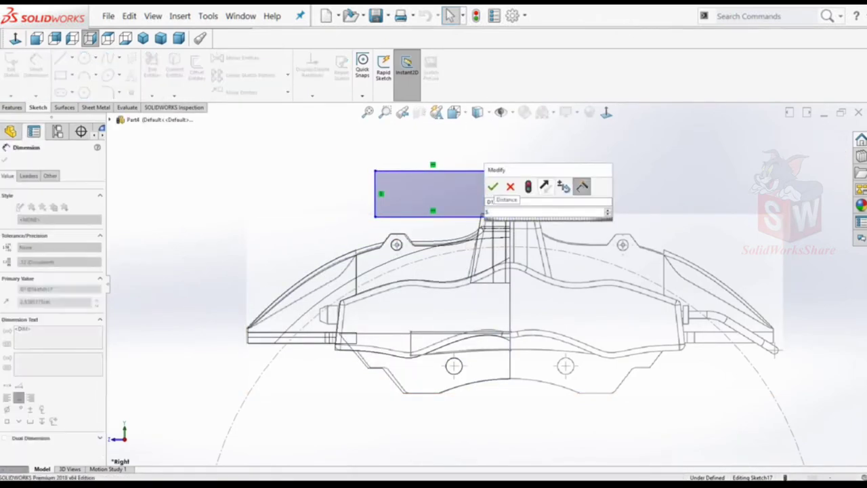
key("Return")
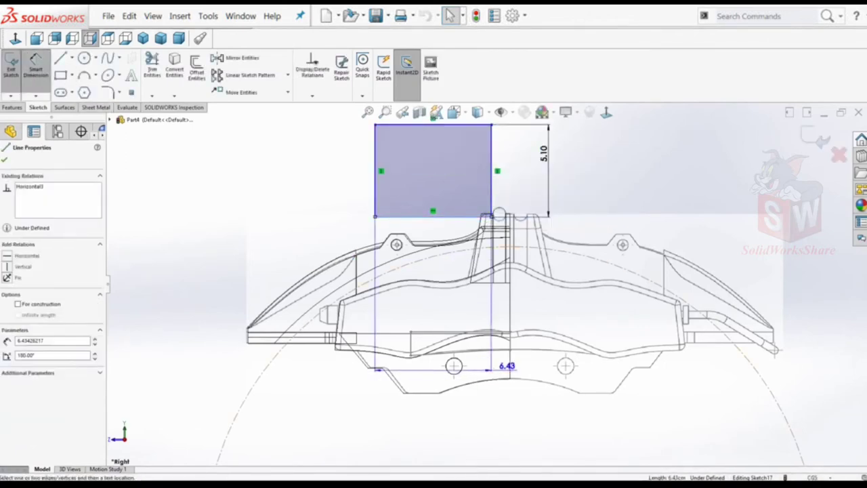
scroll(486, 282, "up", 3)
left_click(528, 340)
type("13")
key("Return")
scroll(524, 237, "up", 5)
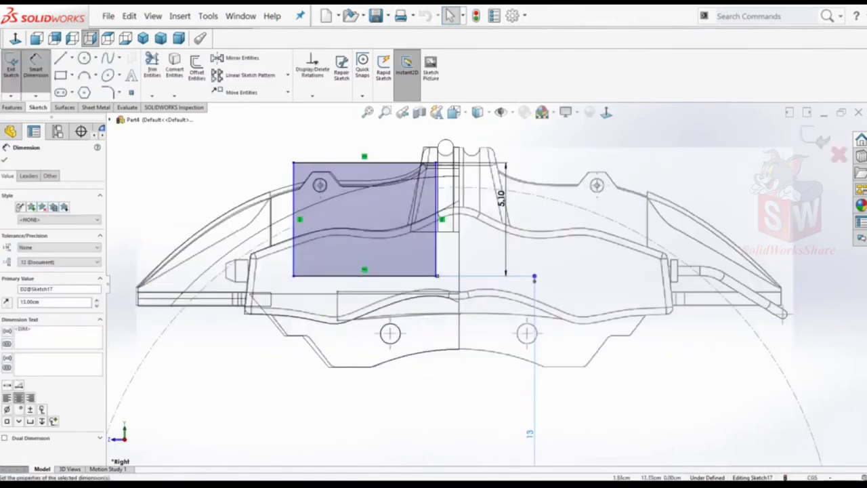
Make a rectangle edge collinear with the part edge to fully define Sketch17.
left_click(435, 224)
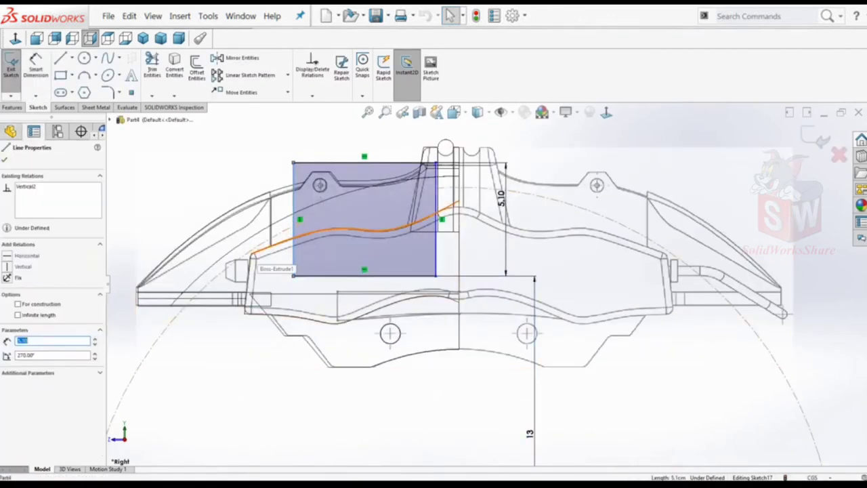
key("Escape")
scroll(500, 317, "up", 2)
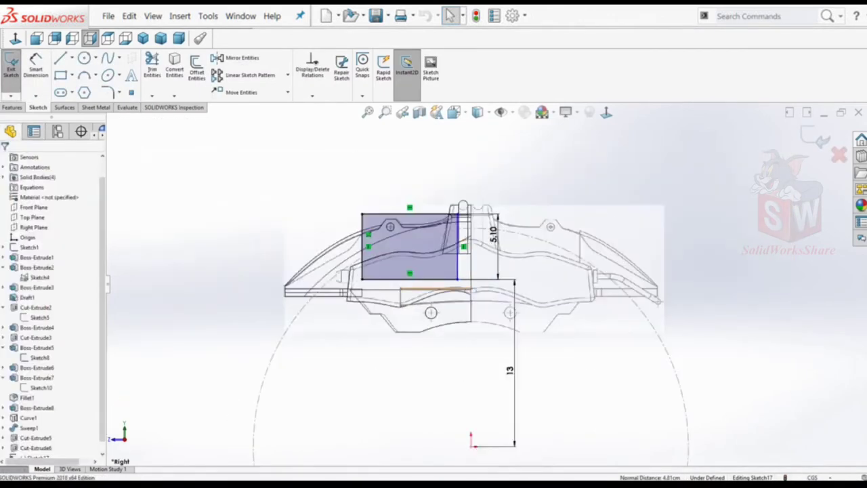
scroll(475, 264, "up", 3)
left_click(424, 267, "ctrl")
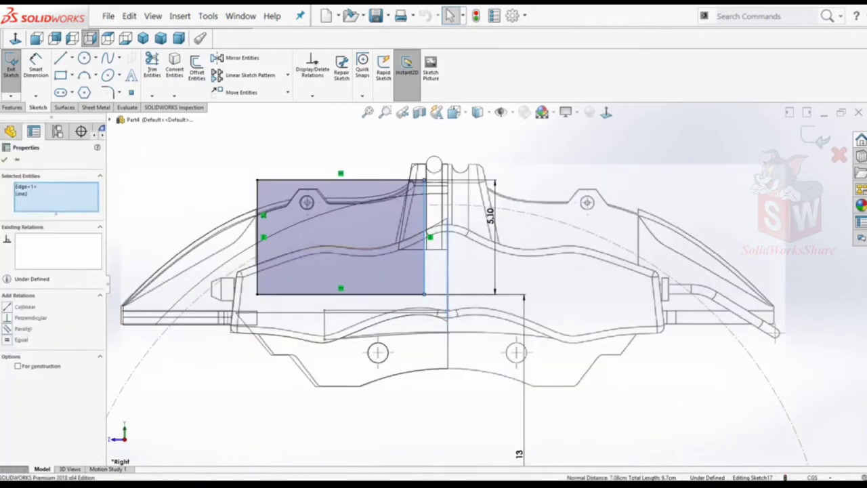
left_click(25, 306)
key("Escape")
scroll(488, 283, "up", 2)
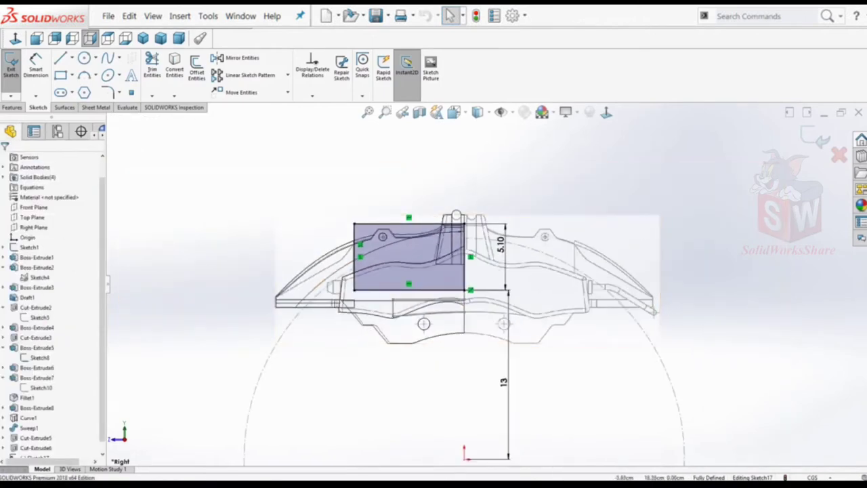
left_click(813, 135)
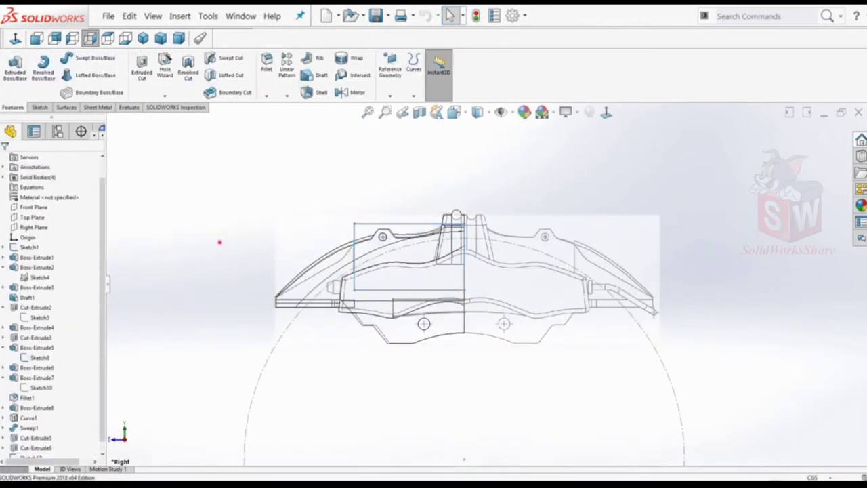
Extruded-cut the Sketch17 rectangle 4.10 cm Blind into the caliper, then inspect the result.
middle_click_drag(219, 242, 393, 331)
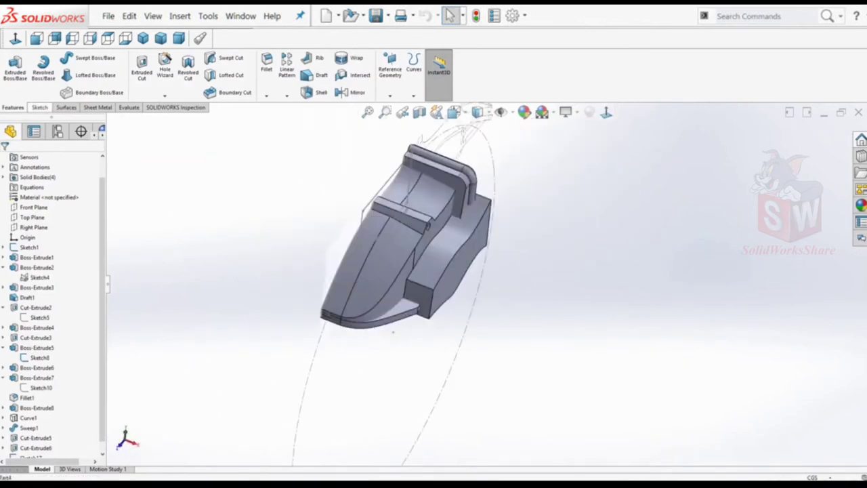
left_click(142, 68)
left_click(368, 203)
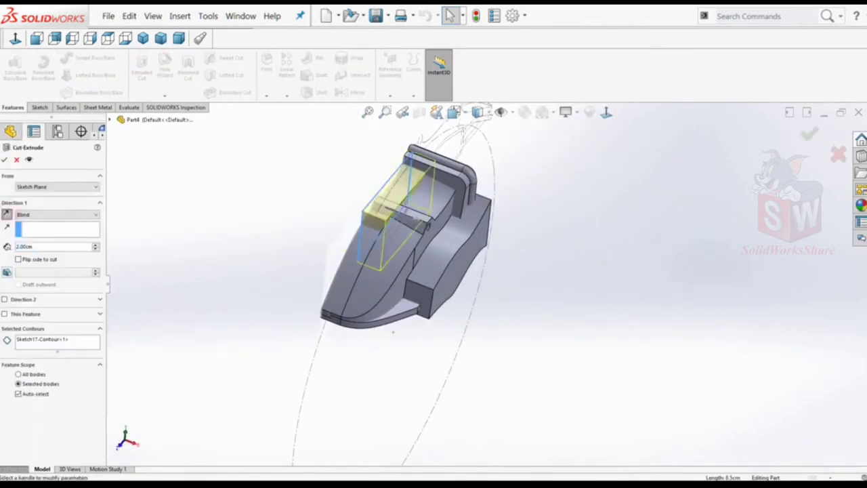
middle_click_drag(393, 331, 338, 318)
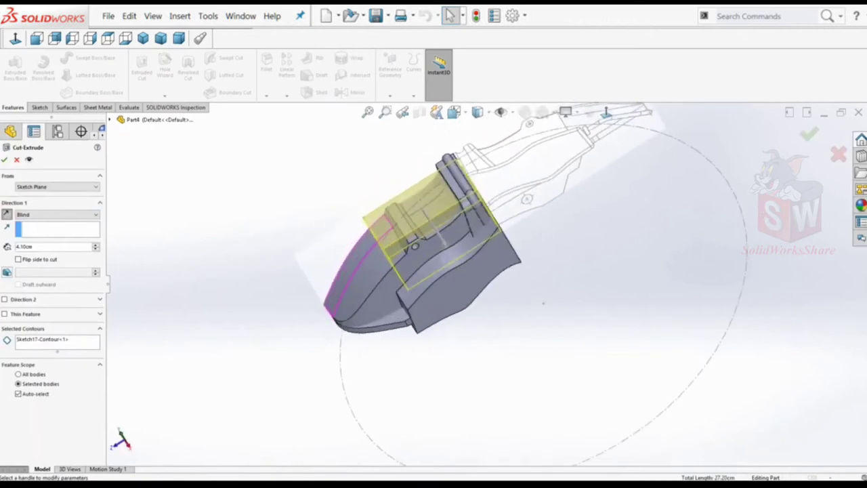
left_click(4, 159)
mouse_move(223, 196)
middle_mouse_down()
mouse_move(284, 223)
mouse_move(312, 223)
middle_mouse_up()
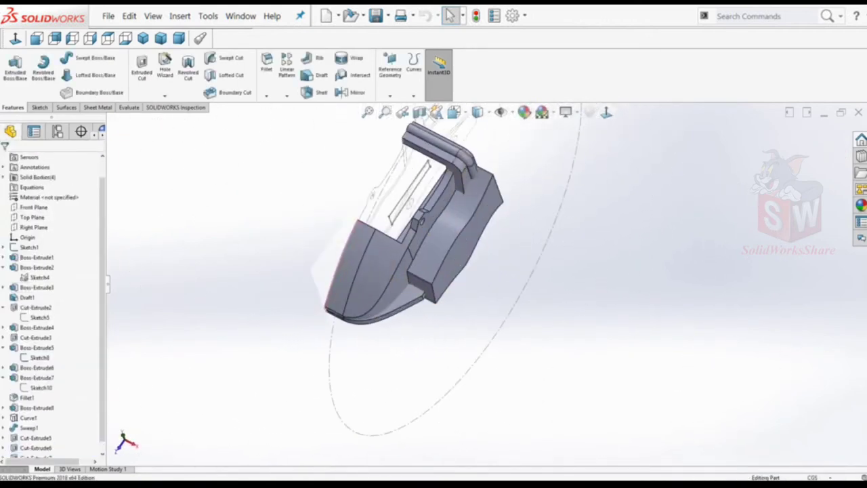
middle_click_drag(153, 282, 271, 284)
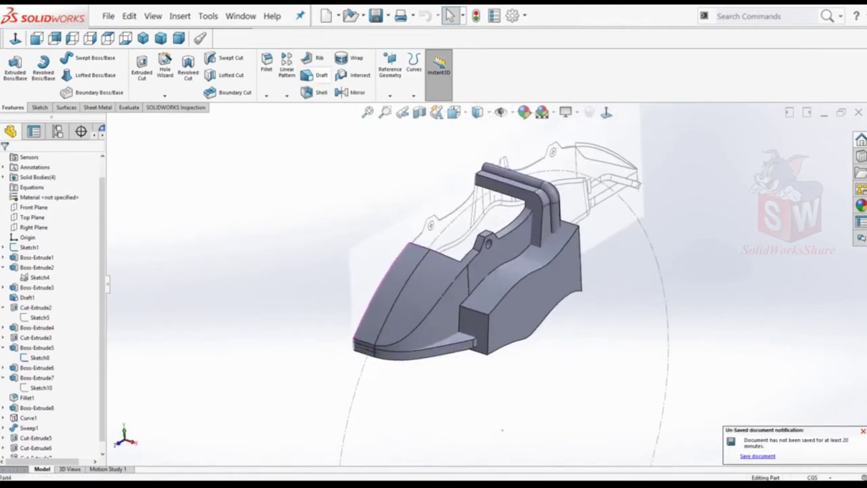
Fillet the four front block edges with a 0.30 in radius.
left_click(266, 65)
type("0.30in")
left_click(542, 267)
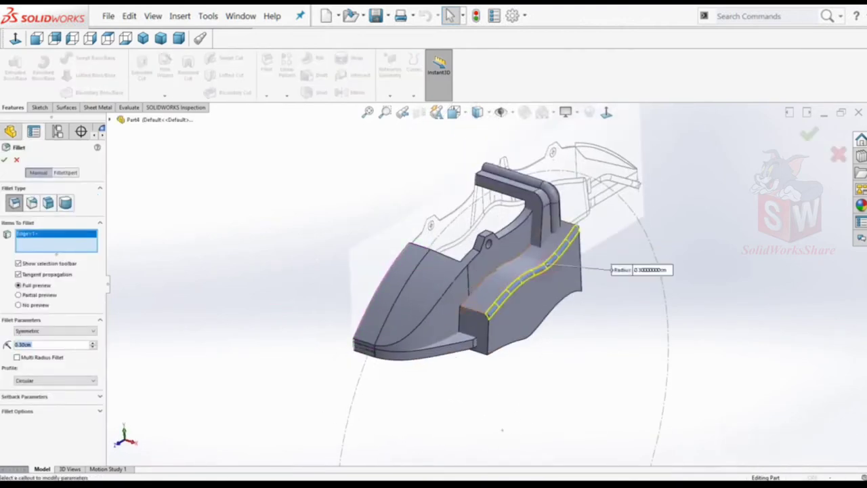
left_click(488, 335)
left_click(542, 305)
left_click(454, 339)
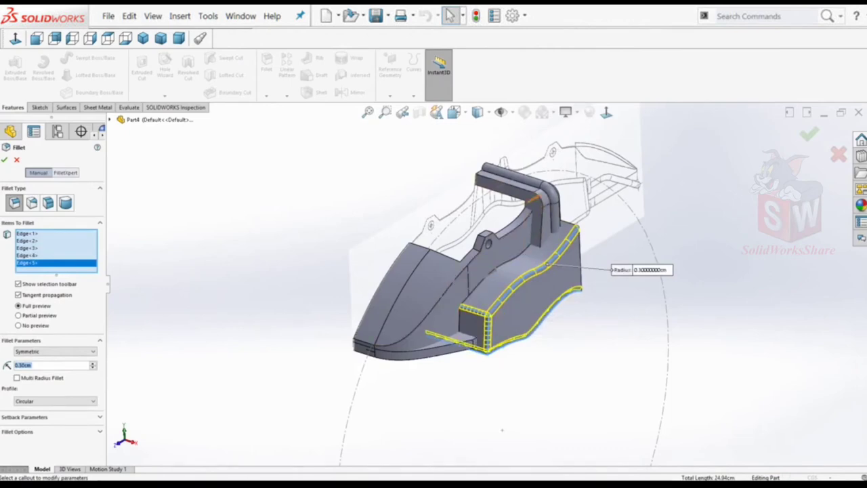
key("Return")
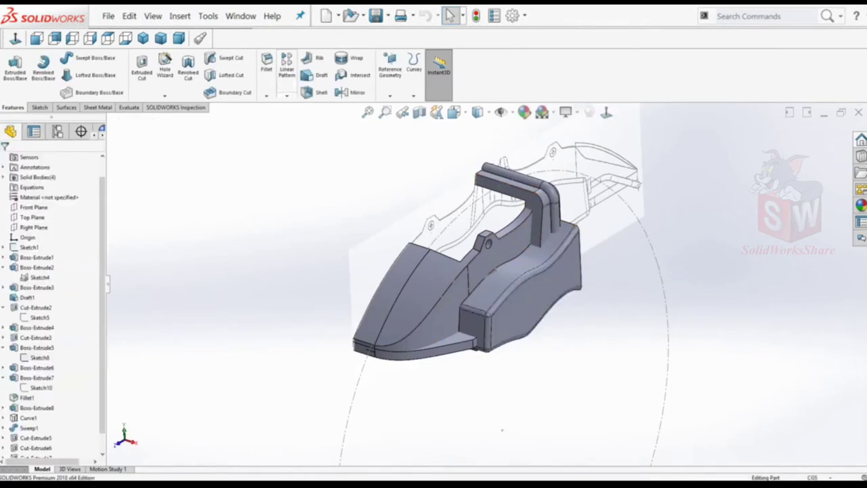
Start a fillet on the handle edges, then begin picking the lower ledge edges.
left_click(266, 64)
left_click(228, 218)
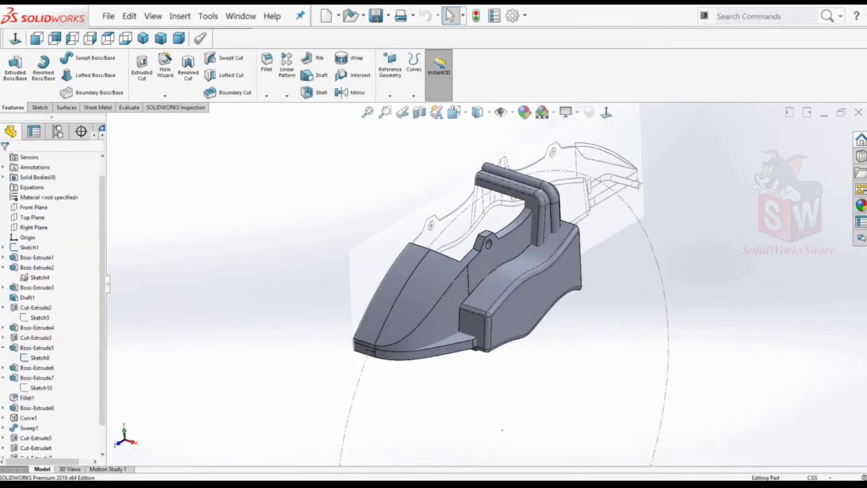
middle_click_drag(501, 430, 393, 417)
left_click(266, 65)
scroll(506, 388, "down", 3)
left_click(501, 350)
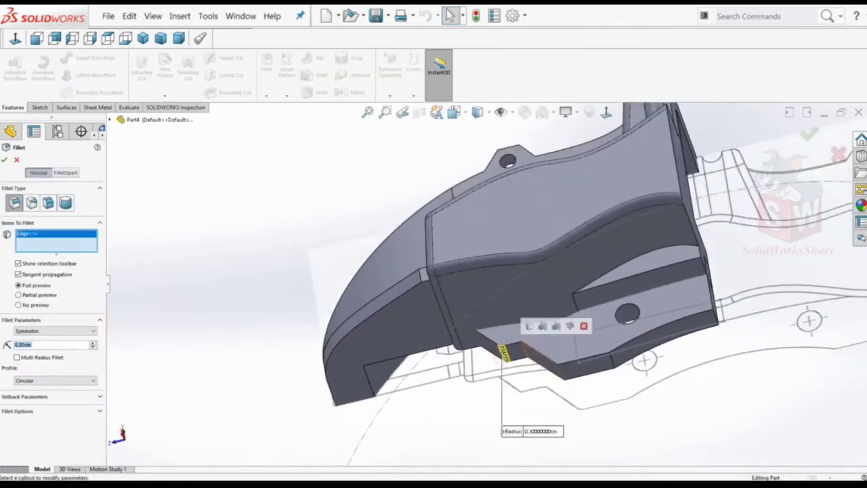
left_click(518, 348)
left_click(535, 356)
Drop the unwanted face, add the remaining ledge edges, and apply the ledge fillet.
right_click(61, 248)
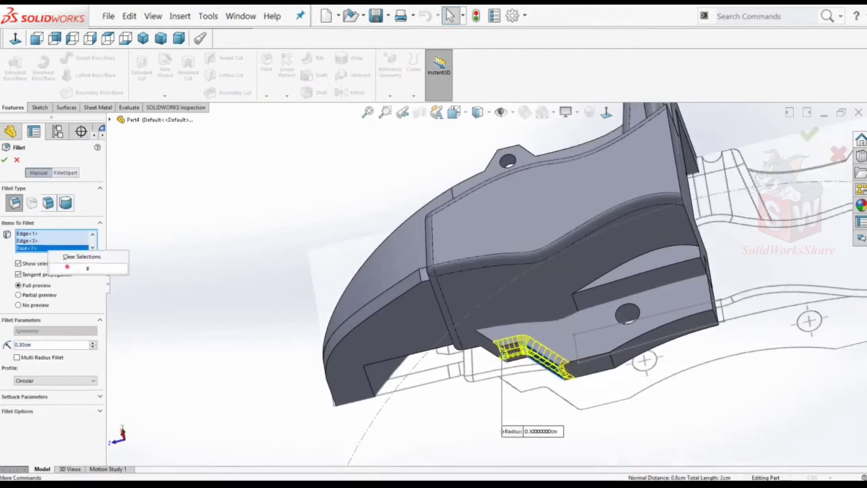
left_click(74, 254)
left_click(559, 362)
left_click(610, 354)
scroll(487, 283, "up", 5)
middle_click_drag(580, 378, 544, 352)
key("Return")
Add a variable-size fillet on the nose's curved edge: 1 cm at the midpoint, 0 at the ends.
scroll(596, 438, "down", 5)
middle_click_drag(596, 439, 542, 406)
left_click(267, 96)
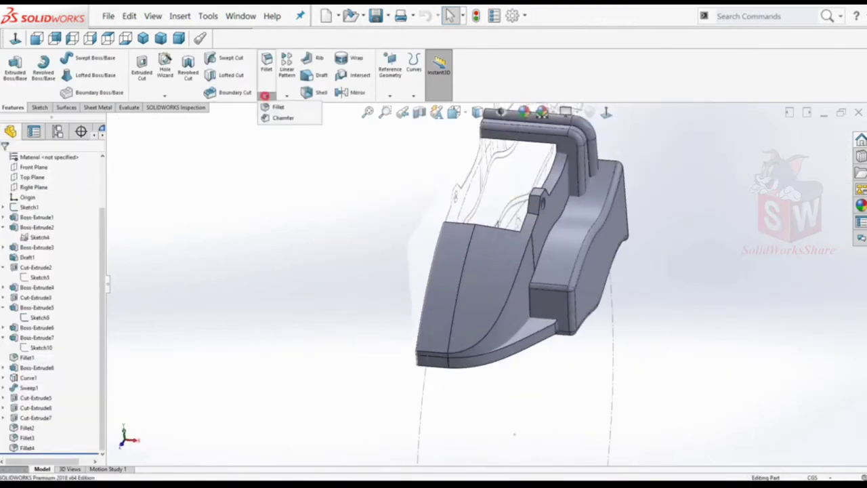
left_click(281, 102)
left_click(499, 298)
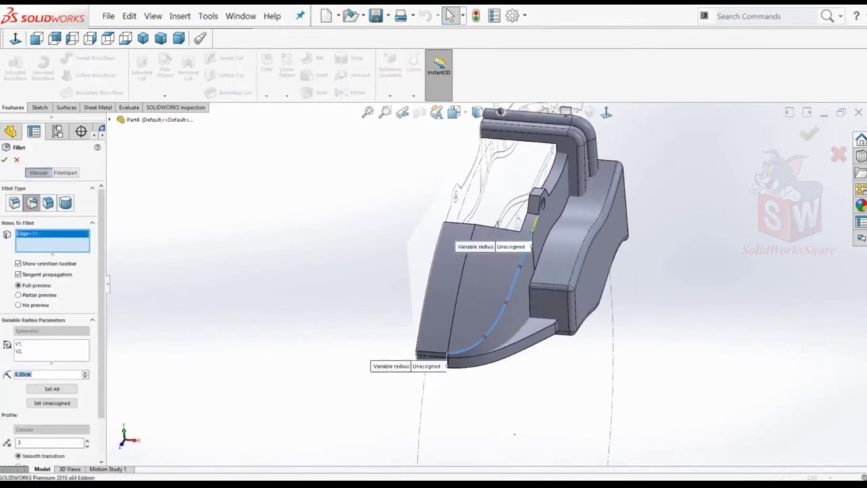
left_click(32, 346)
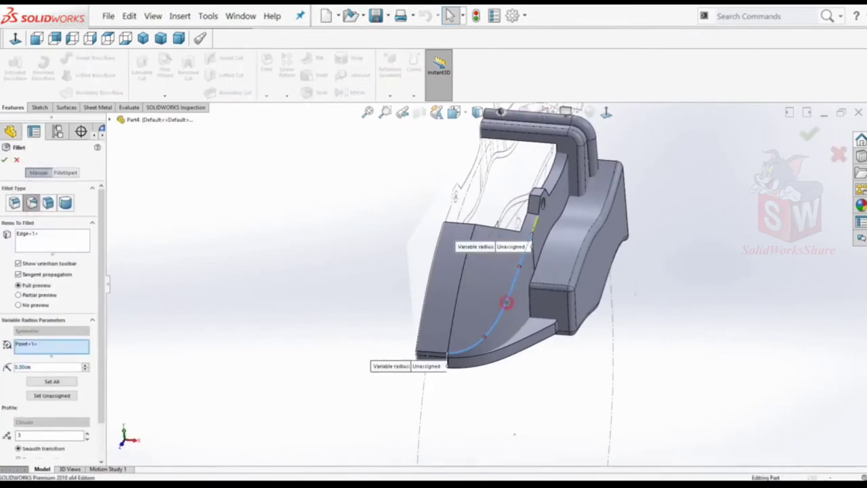
left_click(51, 352)
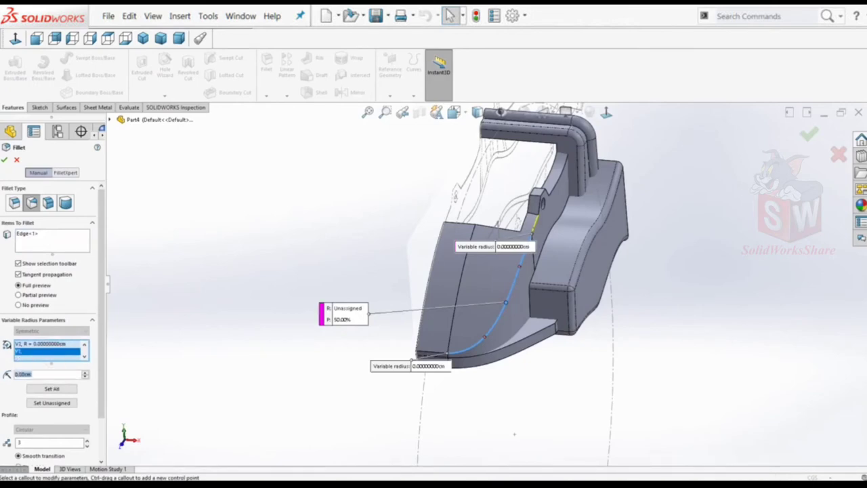
type("1")
key("Return")
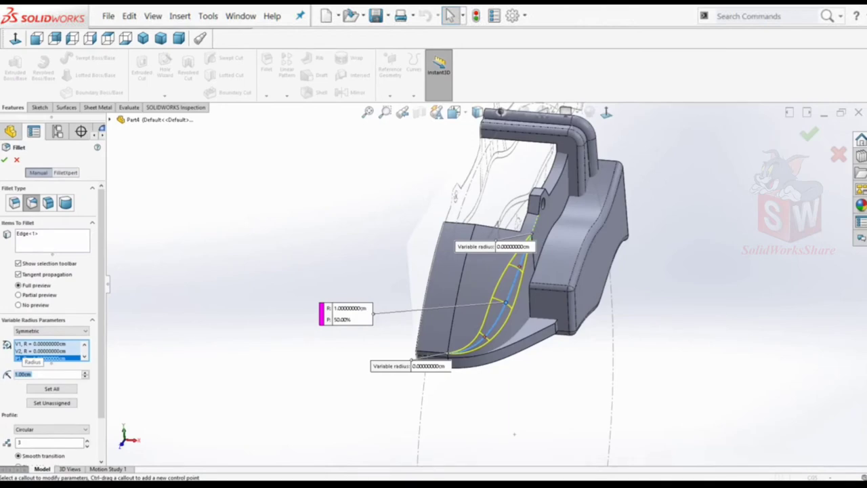
type("0")
key("Return")
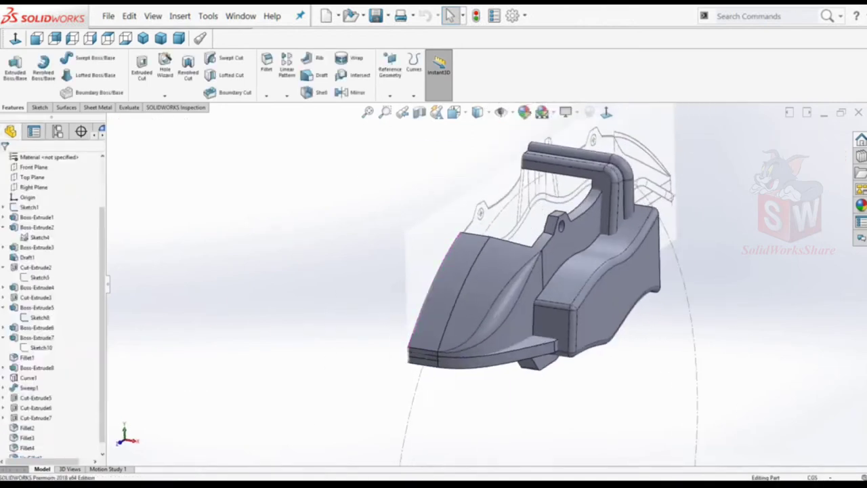
Create a lofted surface between the nose's two curved edges.
left_click(143, 38)
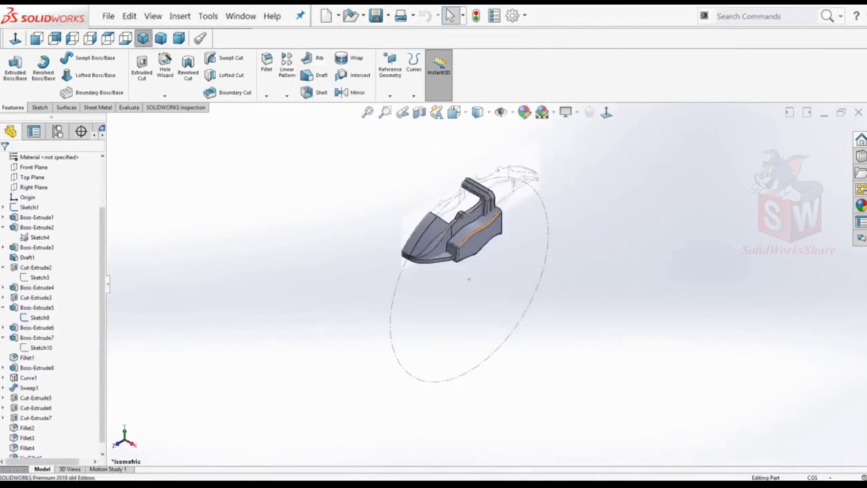
scroll(453, 231, "up", 5)
left_click(65, 107)
left_click(84, 68)
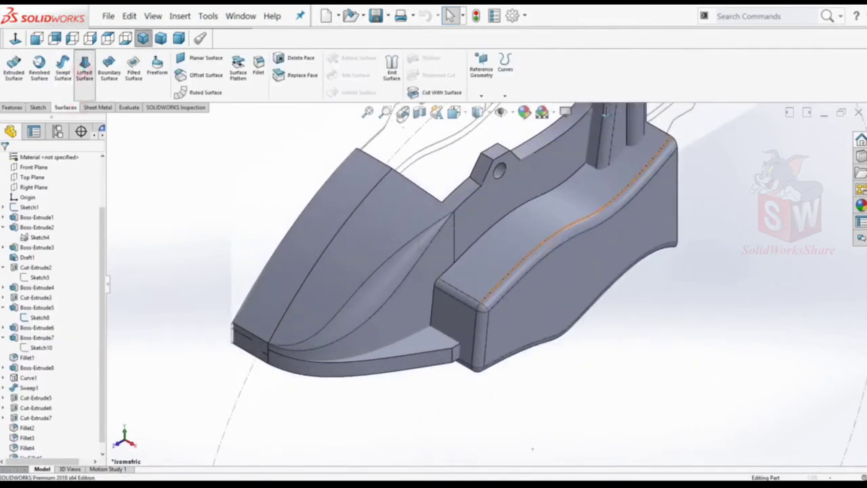
left_click(389, 291)
left_click(392, 292)
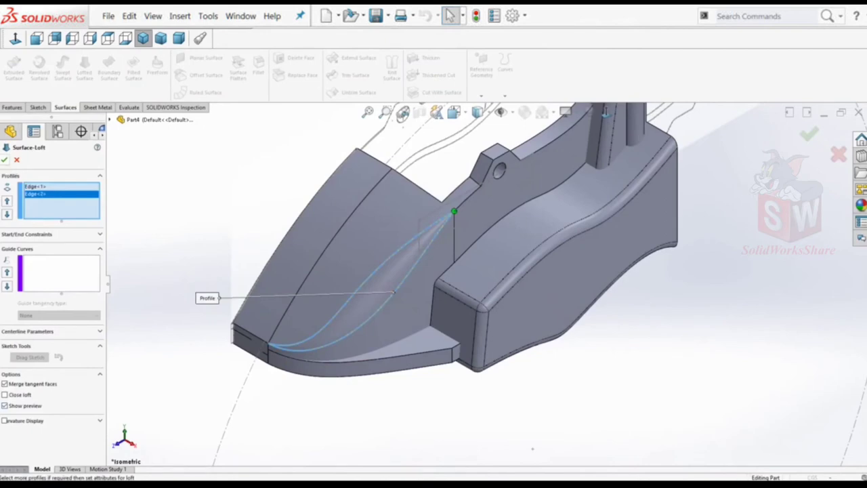
key("Return")
Extend the lofted surface from its edge to create Surface-Extend1.
left_click(180, 16)
mouse_move(183, 57)
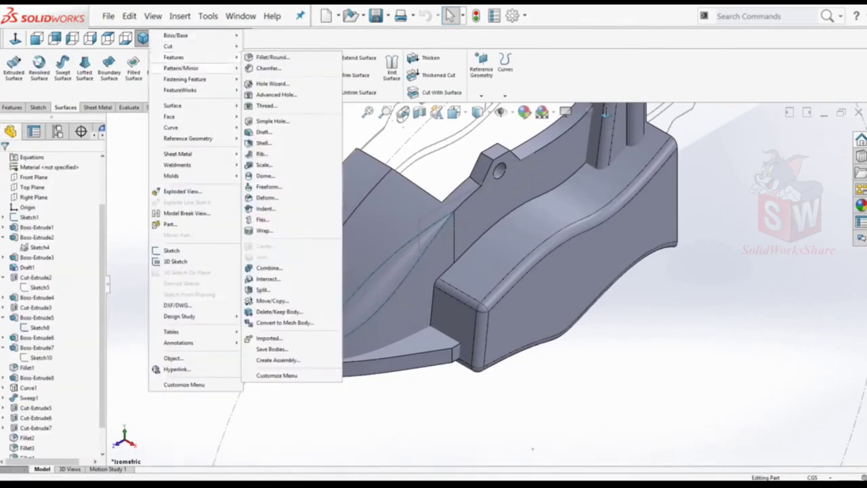
left_click(266, 300)
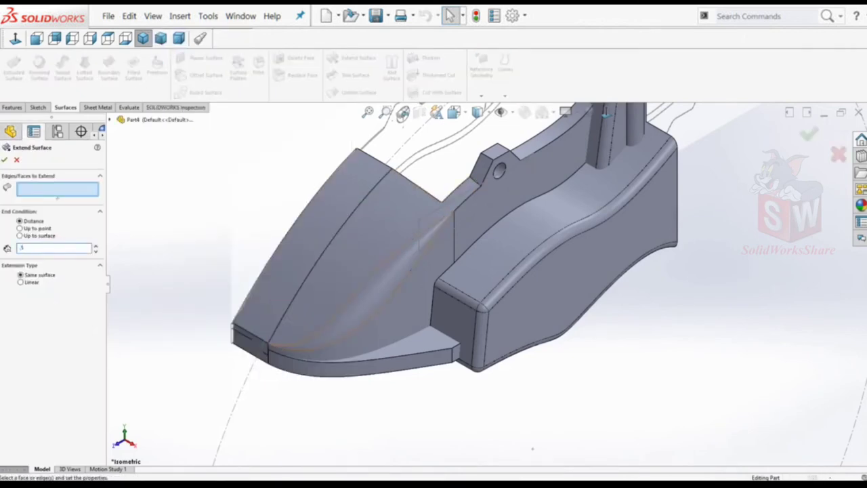
left_click(379, 291)
left_click(4, 159)
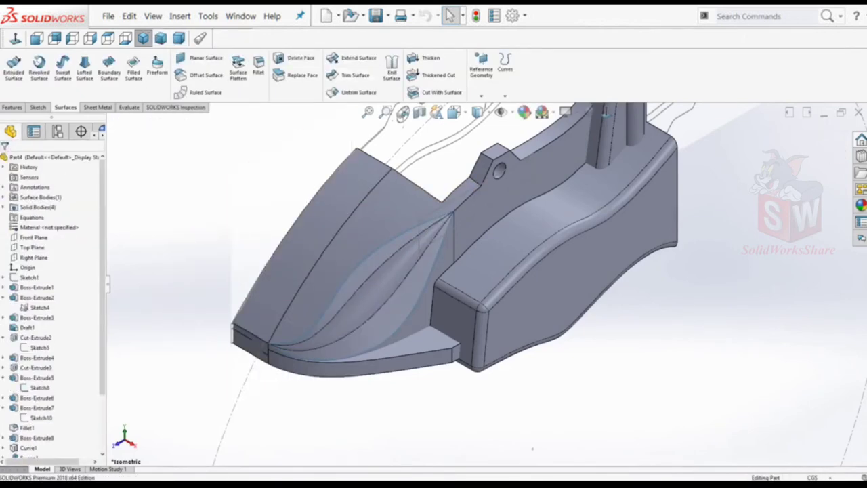
Cut the solid body with Surface-Extend1 to form the groove.
left_click(433, 92)
left_click(389, 298)
mouse_move(390, 298)
middle_mouse_down()
mouse_move(371, 293)
mouse_move(407, 291)
middle_mouse_up()
left_click(4, 159)
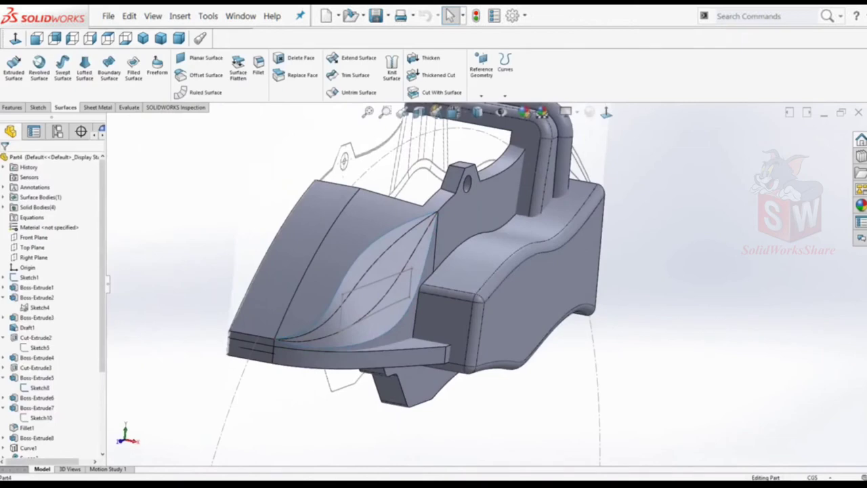
scroll(54, 304, "down", 5)
Edit SurfaceCut1 to clear VarFillet1 from its feature scope.
left_click(37, 427)
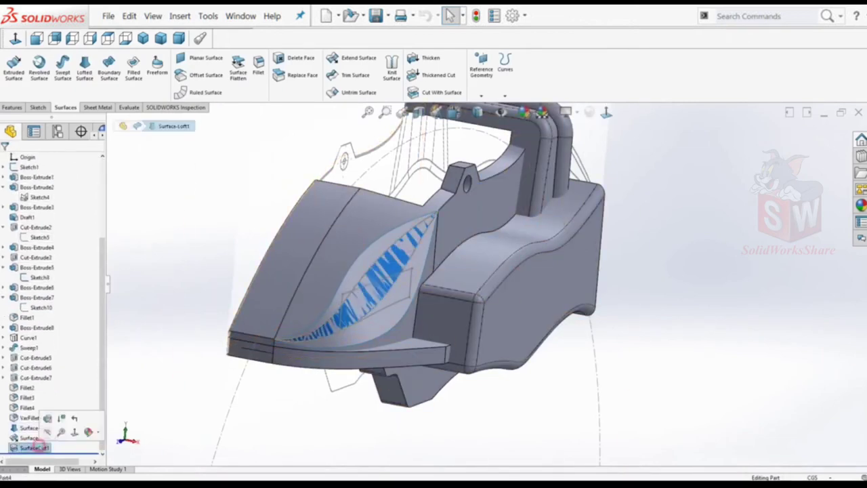
left_click(56, 398)
right_click(47, 248)
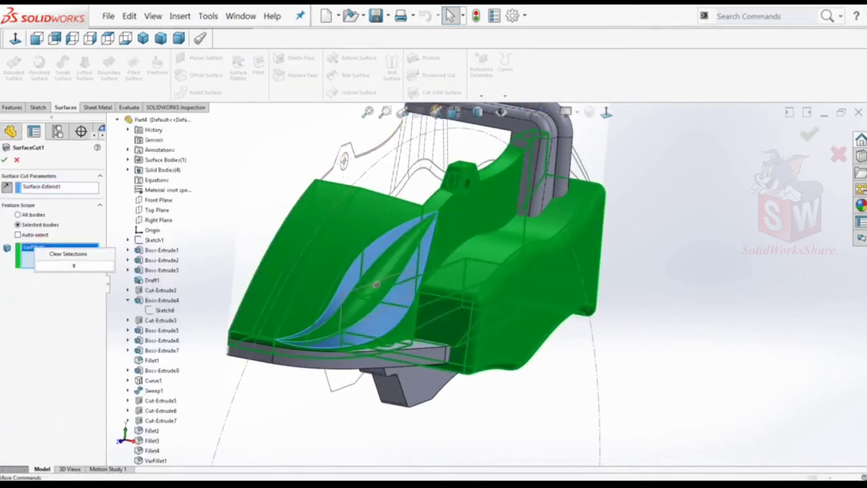
left_click(64, 252)
middle_click_drag(375, 284, 370, 285)
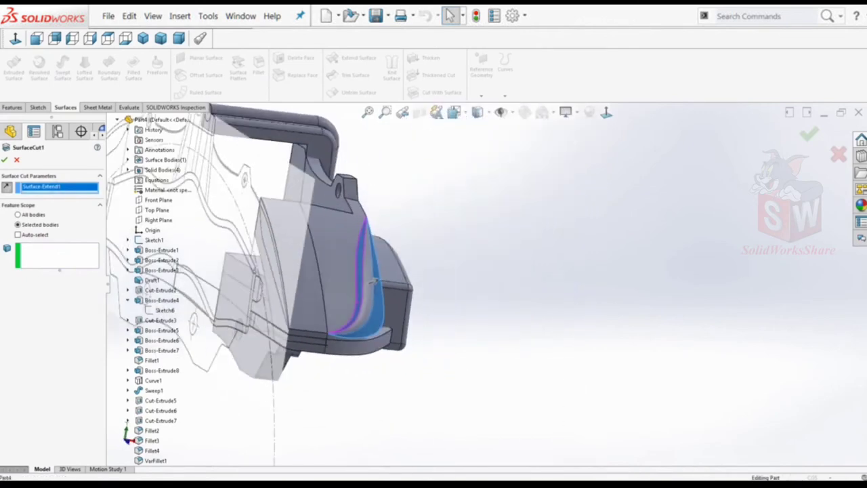
middle_click_drag(371, 273, 334, 285)
left_click(4, 160)
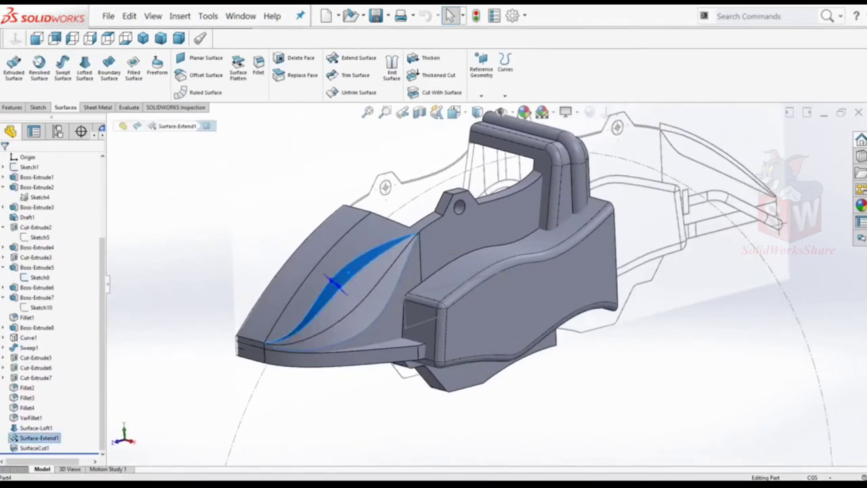
key("Escape")
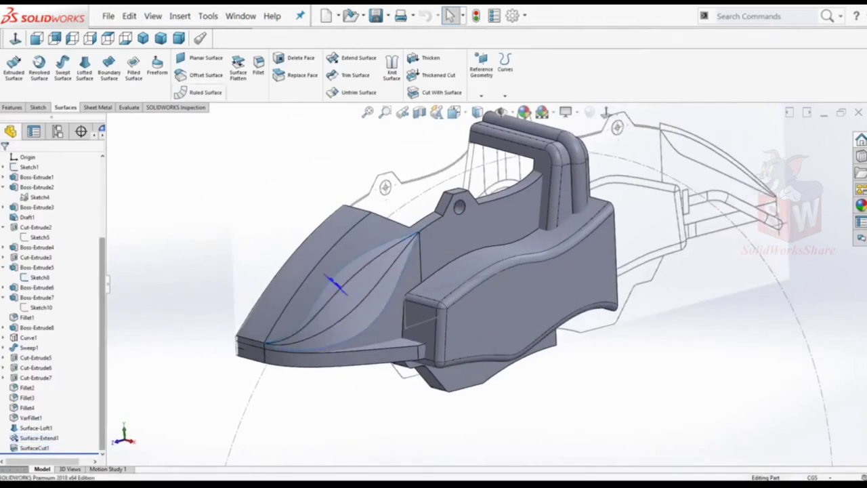
Delete the leftover cut-off body with Delete/Keep Body.
left_click(179, 16)
left_click(174, 56)
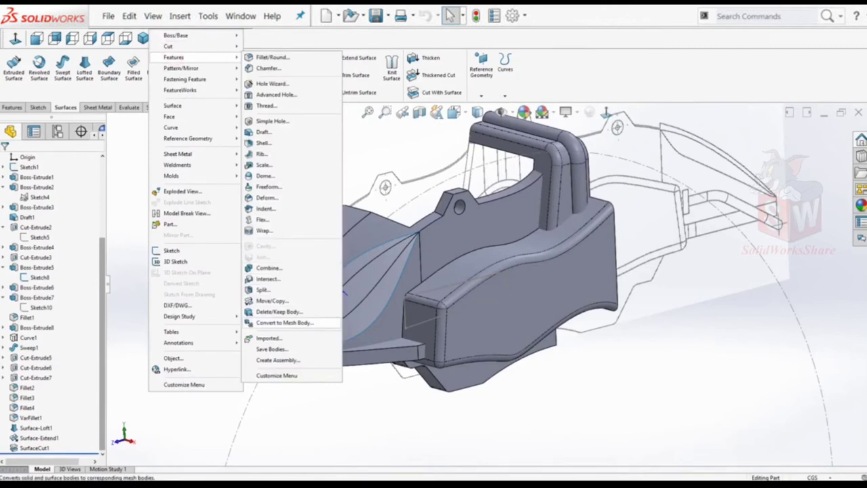
left_click(279, 311)
left_click(329, 290)
left_click(13, 158)
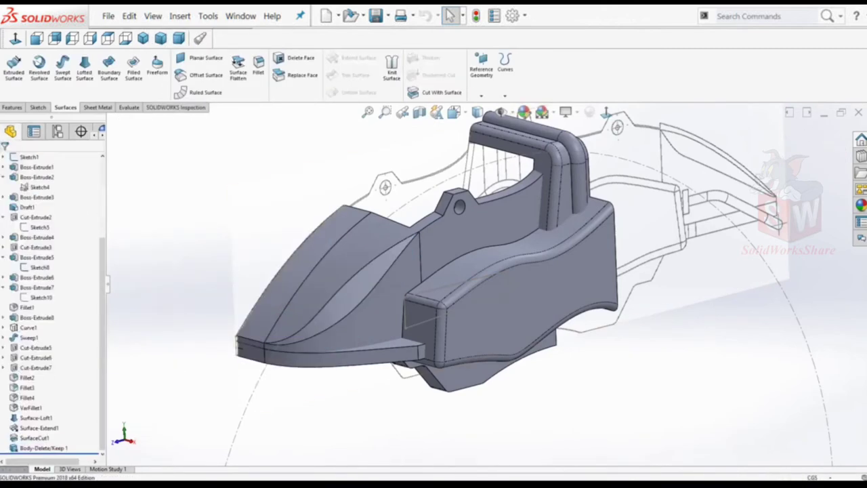
key("ctrl+7")
Hide the front body and start combining the bodies.
right_click(449, 252)
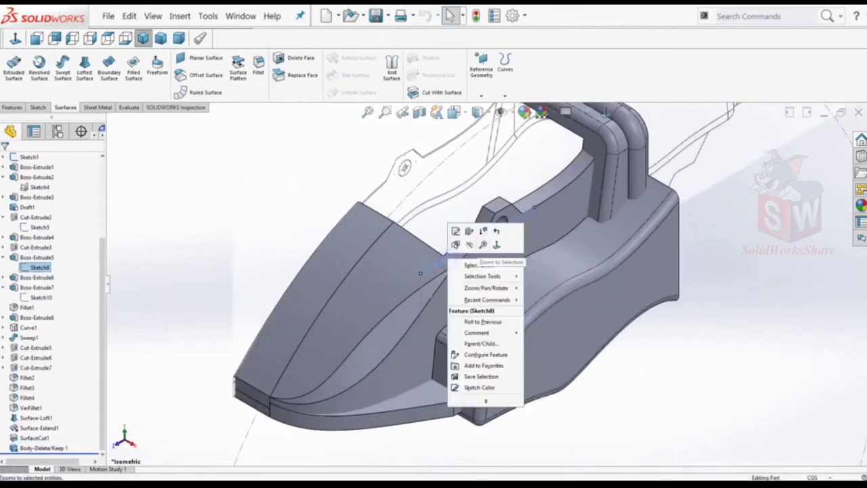
key("Escape")
right_click(281, 330)
left_click(244, 311)
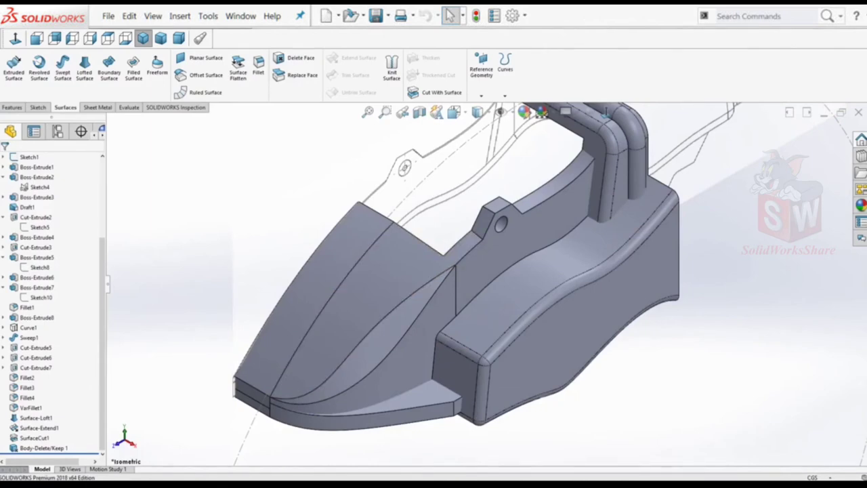
left_click(180, 15)
mouse_move(173, 57)
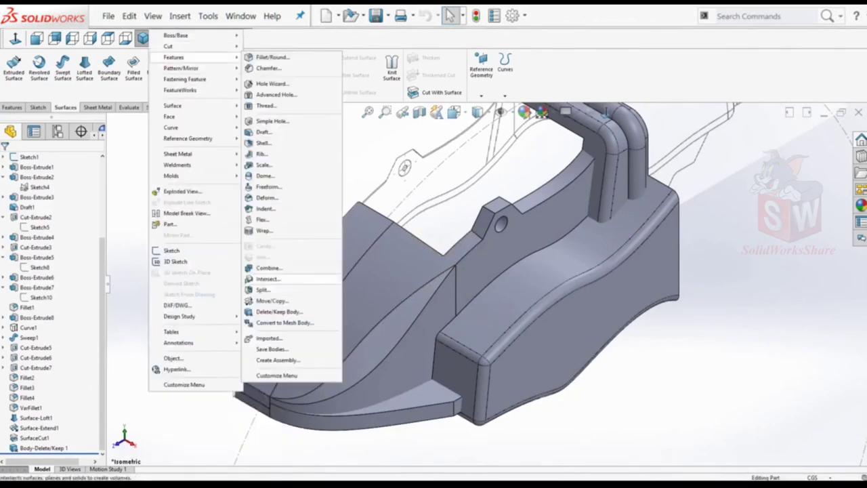
left_click(287, 265)
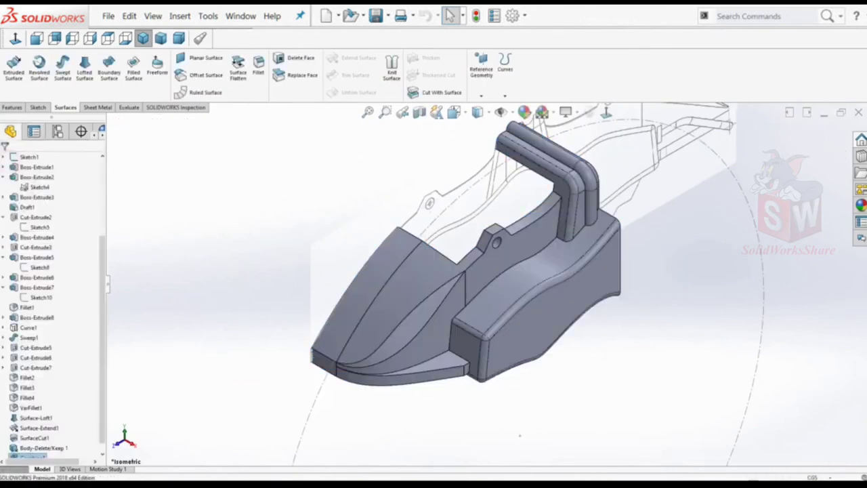
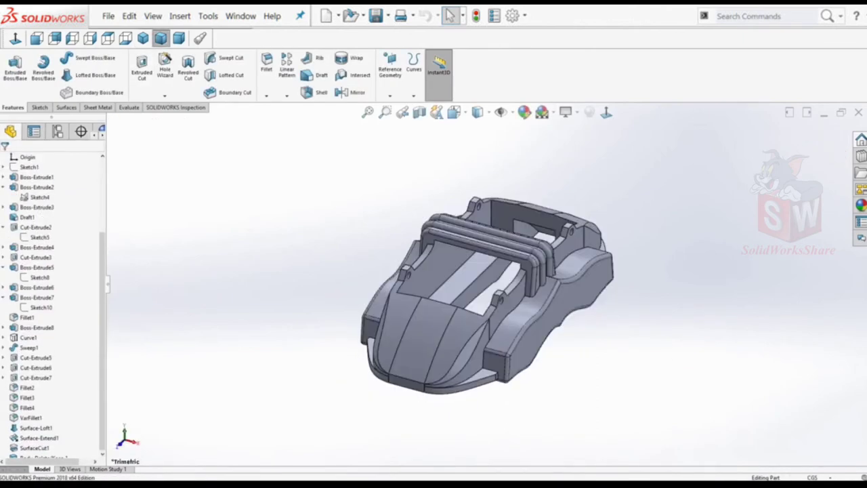
Fillet the four underside edges of the caliper with a 2.00 cm radius.
left_click(267, 63)
double_click(49, 346)
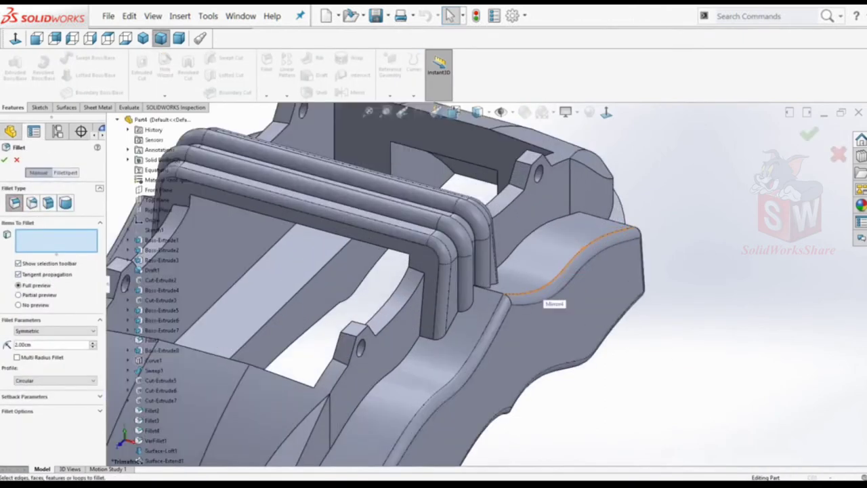
left_click(482, 308)
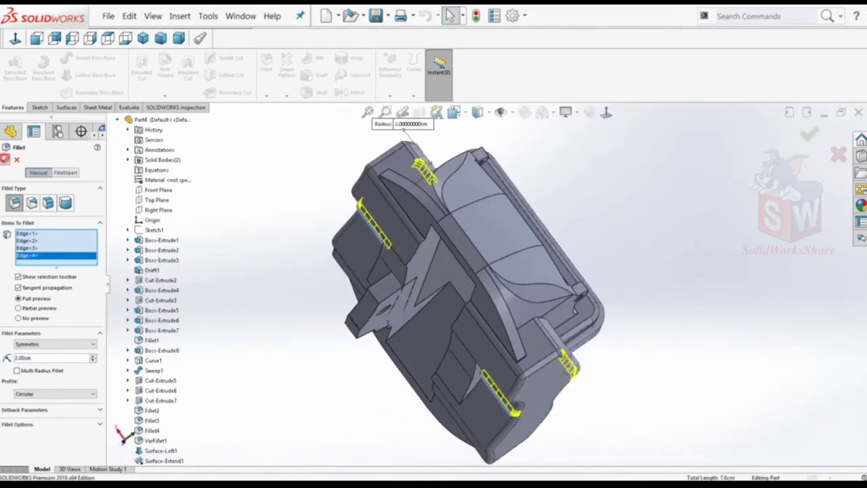
key("Return")
scroll(51, 271, "up", 5)
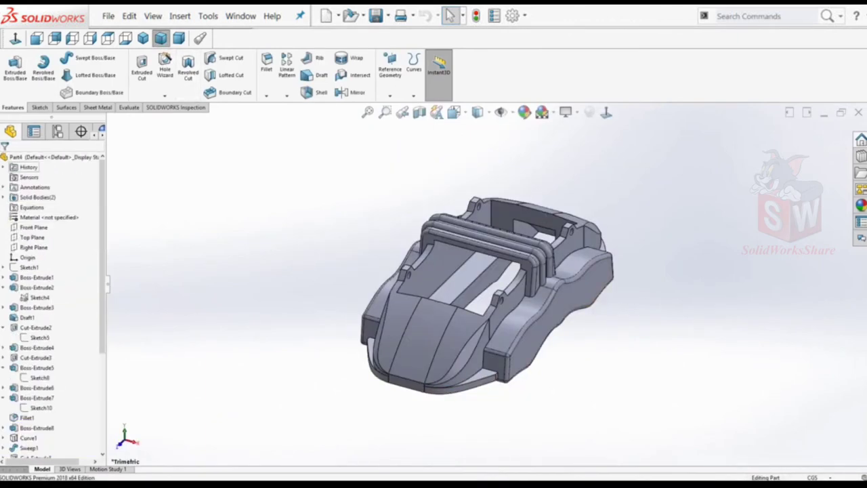
right_click(27, 156)
Give the whole caliper a dark grey 128/128/128 appearance and start a Front Plane sketch.
left_click(80, 167)
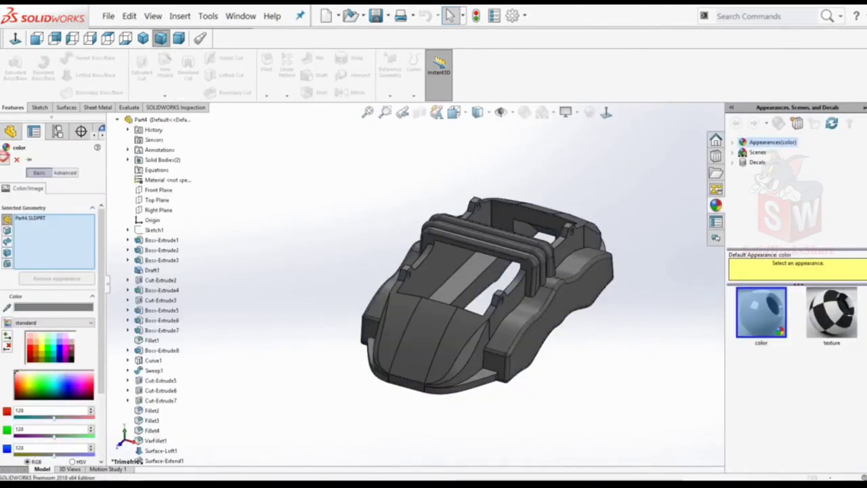
key("Return")
left_click(32, 227)
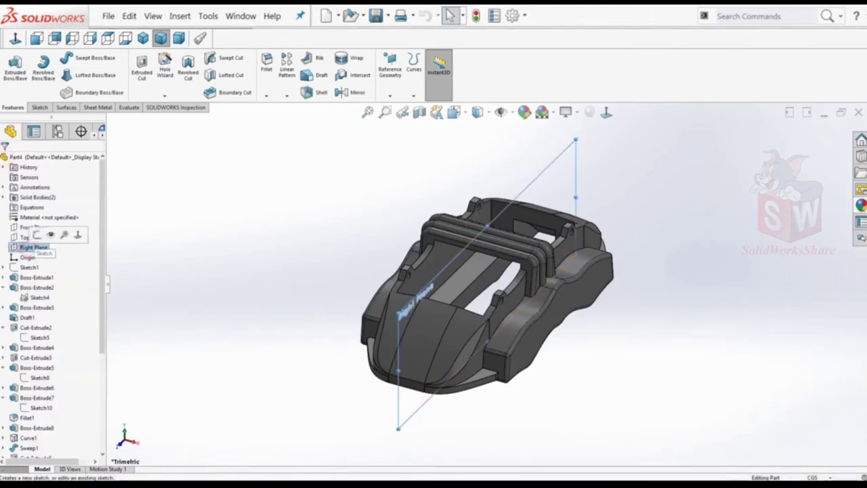
left_click(41, 231)
Switch the model to wireframe display and orbit to an oblique view.
scroll(541, 233, "down", 3)
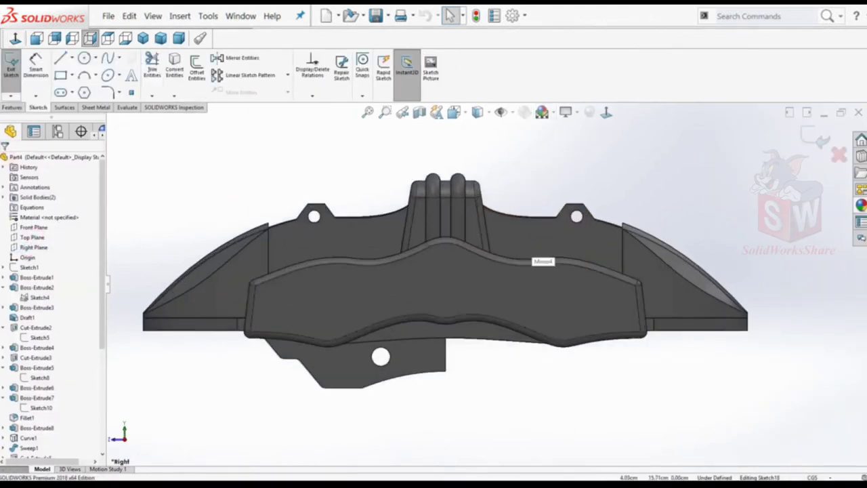
left_click(477, 112)
left_click(478, 167)
middle_click_drag(491, 217, 478, 136)
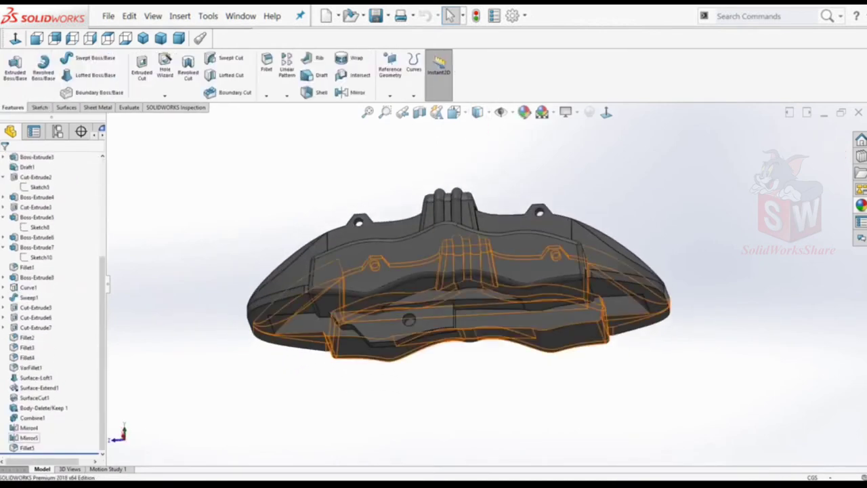
Edit the Combine1 feature, then start a new sketch on the Right Plane.
right_click(32, 417)
left_click(20, 293)
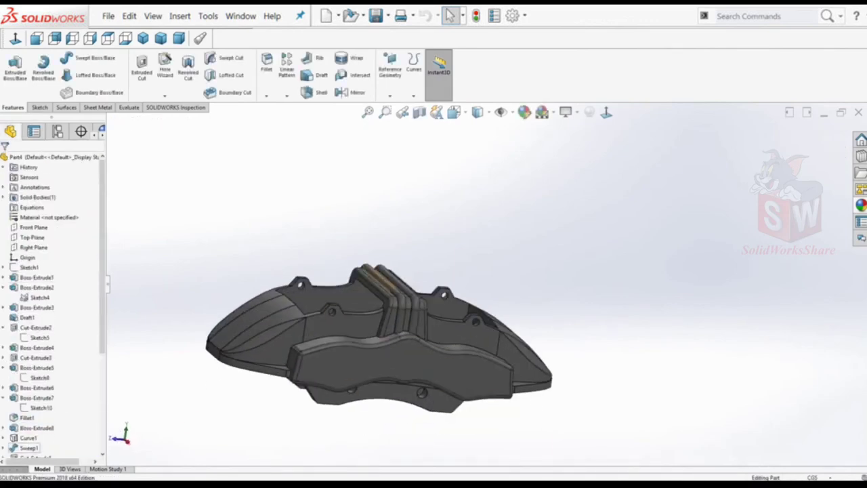
left_click(33, 247)
left_click(51, 230)
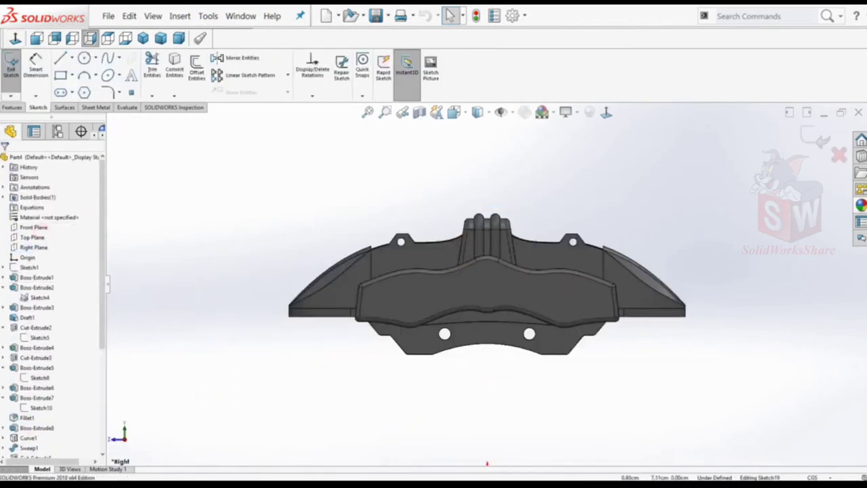
In wireframe view, leave the previous sketch and start a new sketch on the Top Plane.
left_click(478, 111)
left_click(479, 149)
scroll(487, 219, "down", 3)
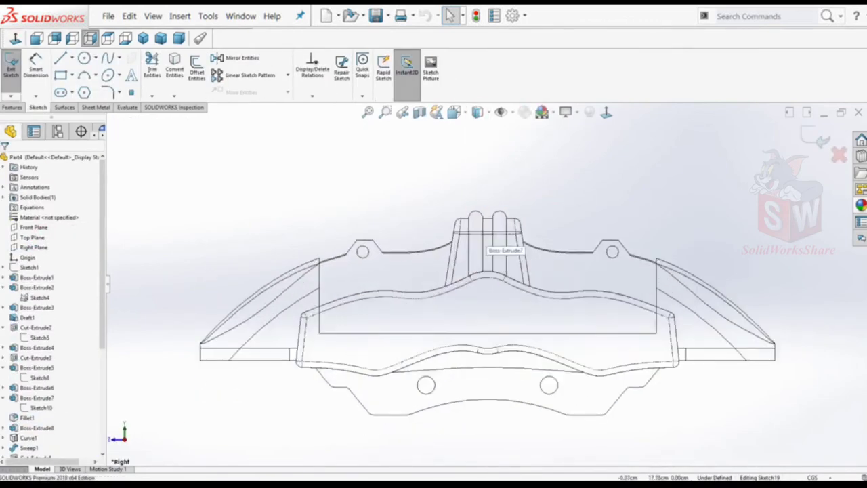
left_click(11, 64)
left_click(33, 237)
left_click(49, 221)
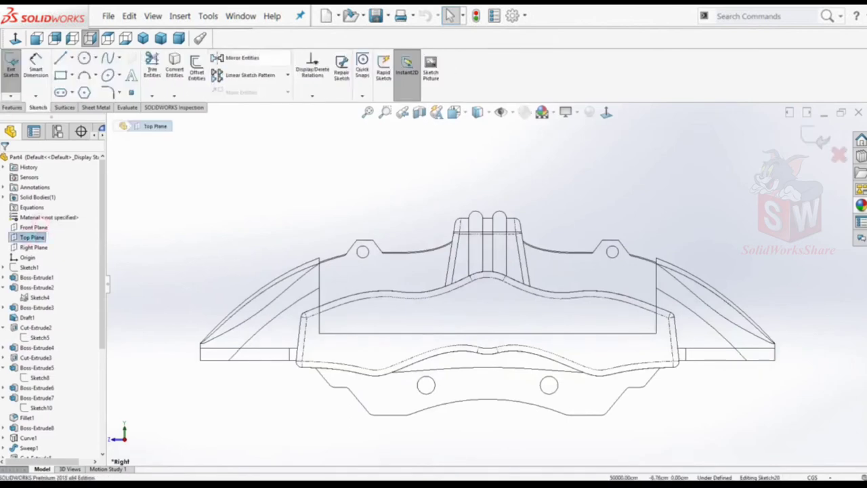
scroll(491, 292, "down", 1)
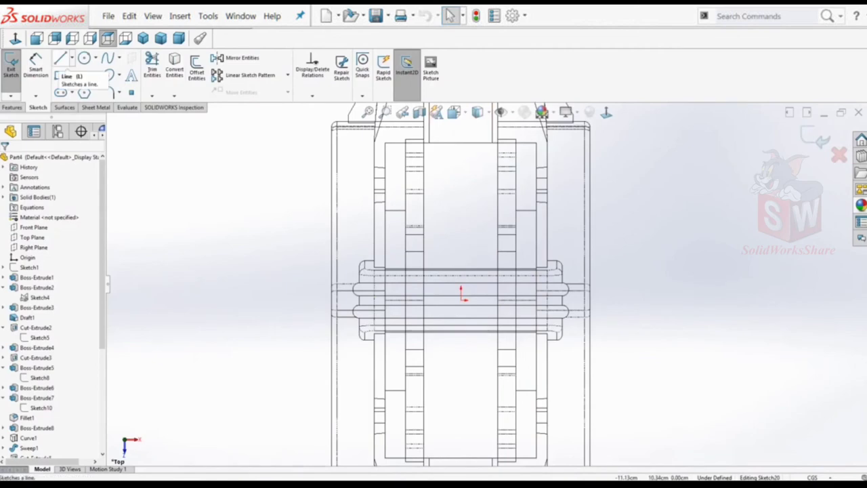
Draw the long line of the narrow profile along the caliper's side.
left_click(60, 57)
scroll(474, 292, "up", 3)
scroll(526, 216, "down", 5)
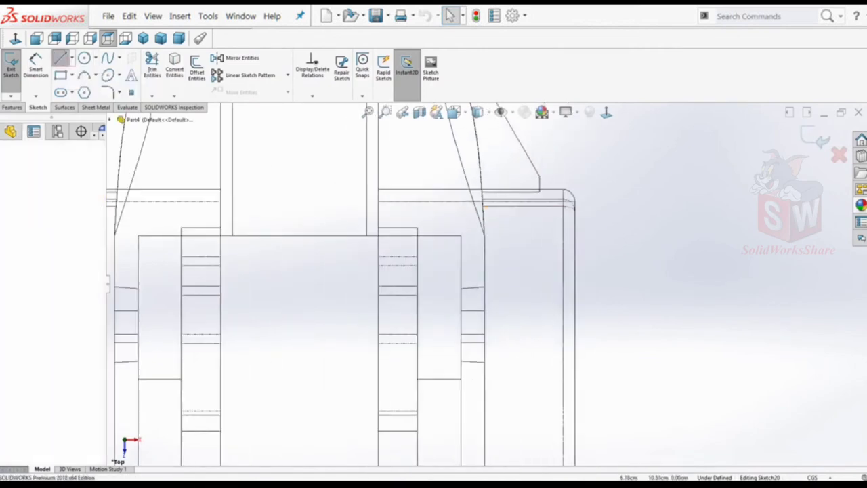
left_click(483, 208)
scroll(527, 387, "up", 3)
scroll(512, 416, "up", 2)
scroll(499, 399, "down", 4)
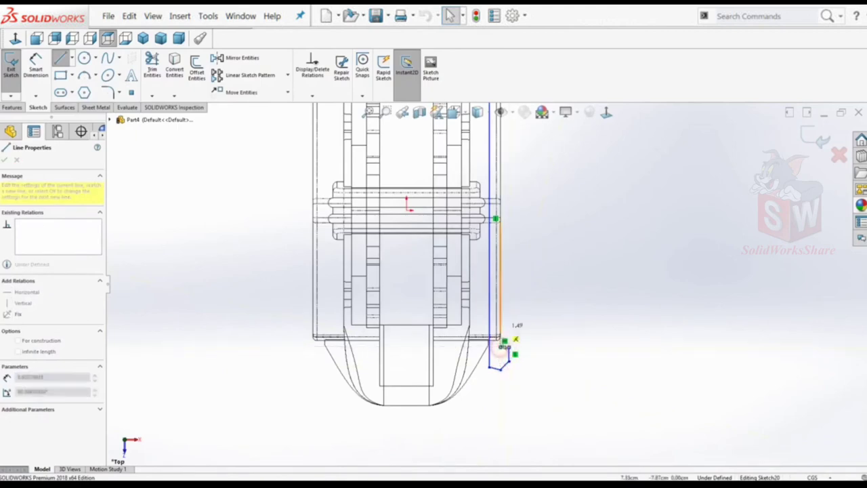
scroll(487, 271, "down", 3)
left_click(479, 222)
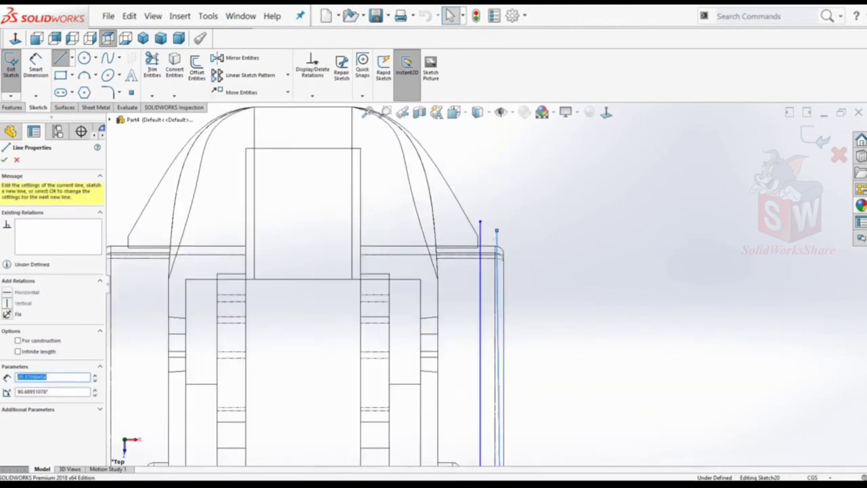
Close the narrow profile with short angled end segments.
left_click(506, 219)
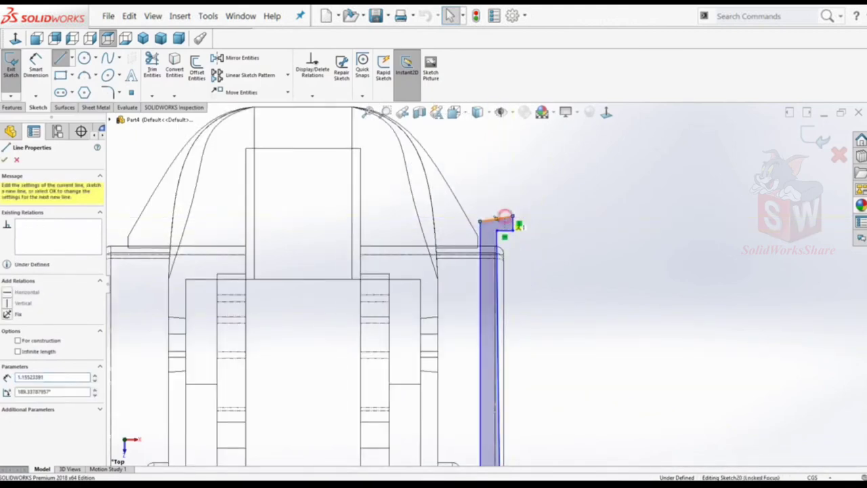
key("Escape")
left_click(507, 228)
key("shift+Up")
key("shift+Up")
scroll(478, 322, "down", 2)
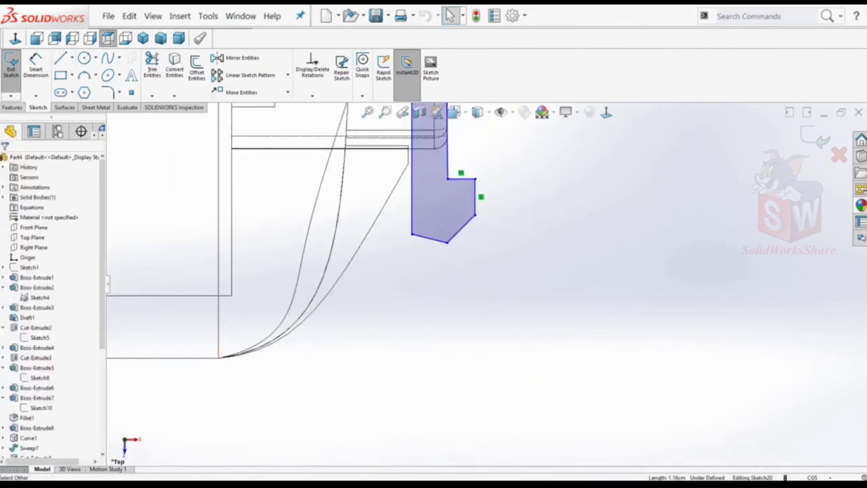
key("shift+Left")
Draw a construction line from the sketch origin to the profile edge.
key("l")
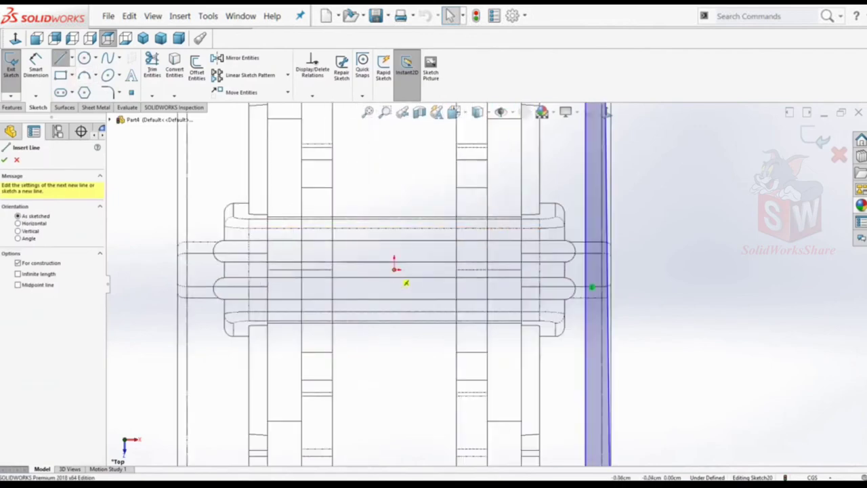
left_click(396, 269)
double_click(591, 288)
left_click(582, 278)
Dimension the profile width at 0.50 and the short segment at 0.30.
scroll(488, 280, "up", 5)
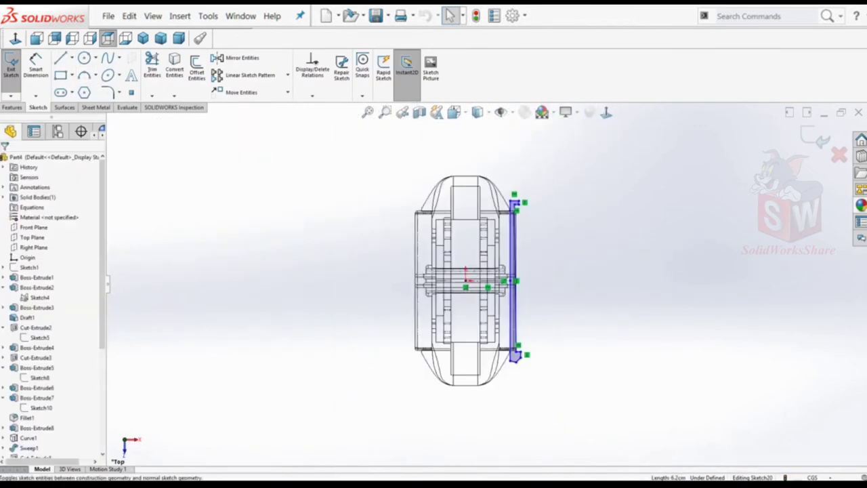
left_click(36, 64)
left_click(515, 271)
left_click(513, 172)
key("Return")
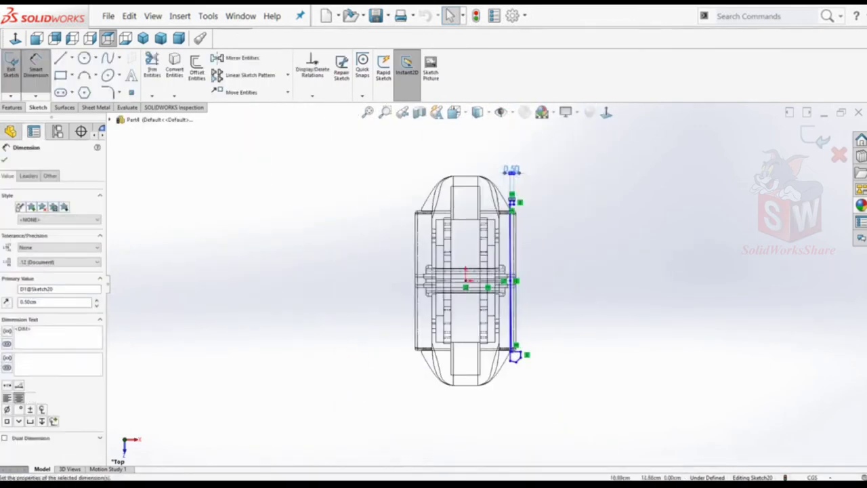
scroll(541, 163, "down", 5)
left_click(456, 324)
left_click(490, 324)
type("0.3")
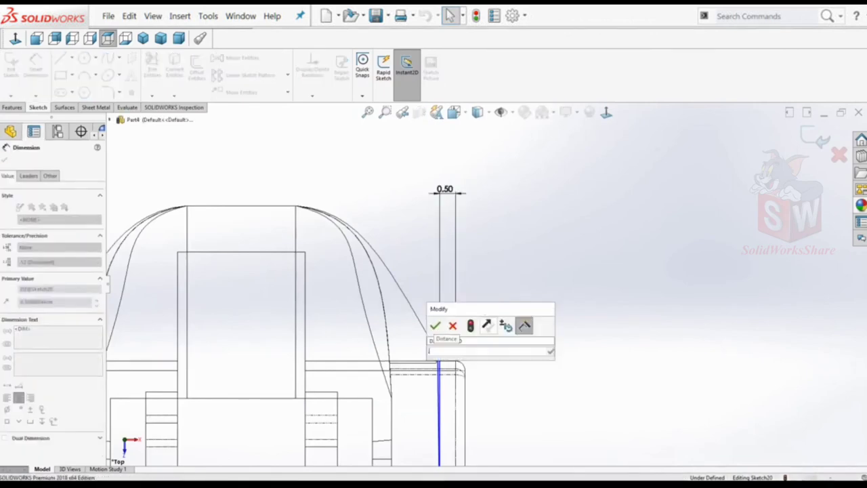
key("Return")
key("Escape")
Try an angle dimension between profile lines and delete the unwanted 179.3° angle.
left_click(440, 379)
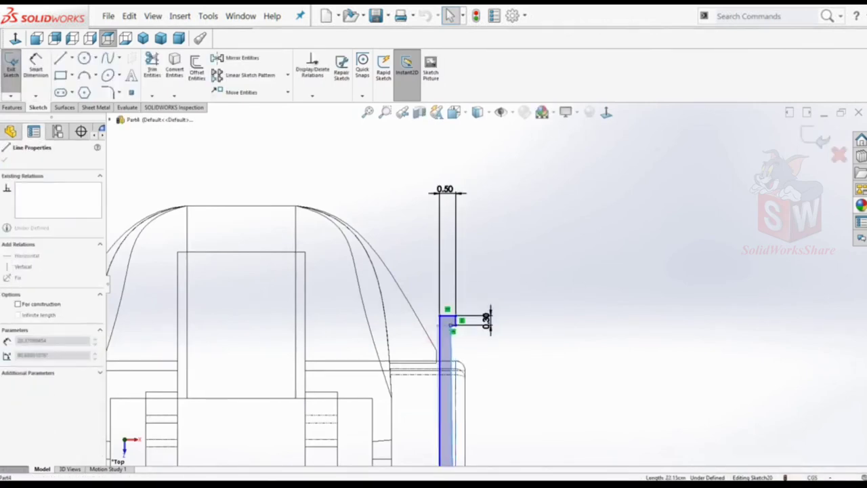
scroll(488, 285, "up", 4)
scroll(488, 285, "up", 3)
scroll(461, 308, "down", 4)
left_click(533, 284)
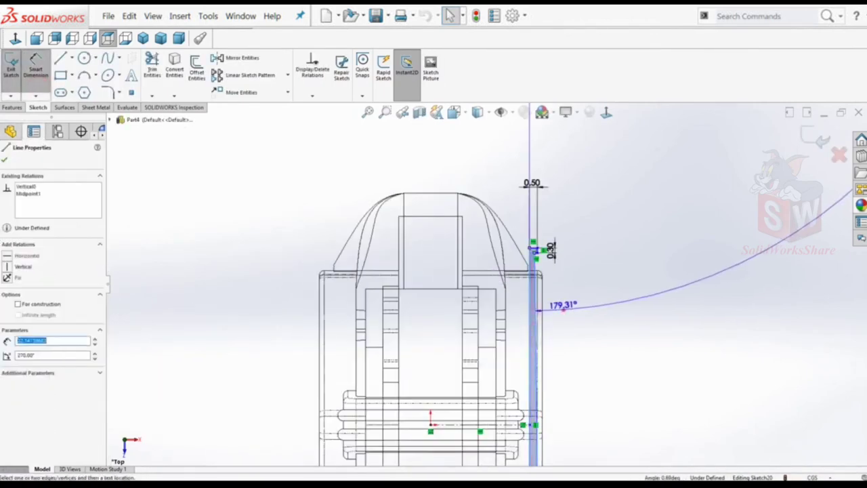
left_click(556, 305)
right_click(568, 232)
key("Delete")
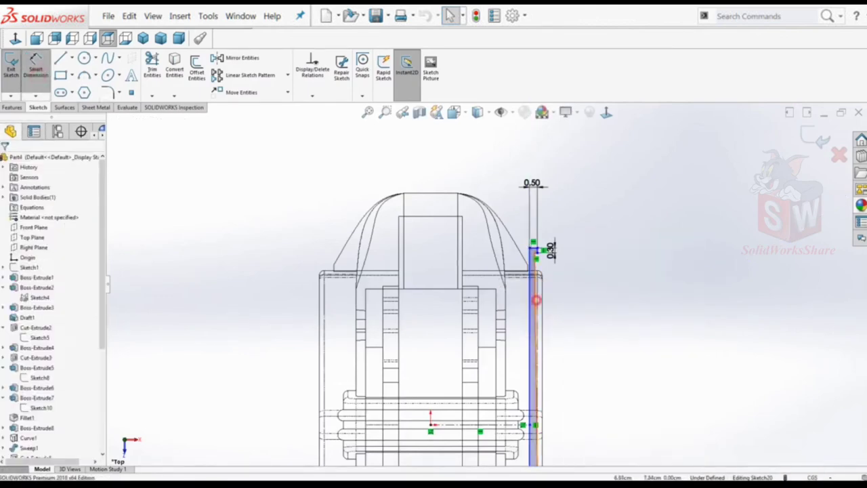
left_click(536, 299)
key("Escape")
scroll(548, 271, "down", 3)
left_click(523, 305)
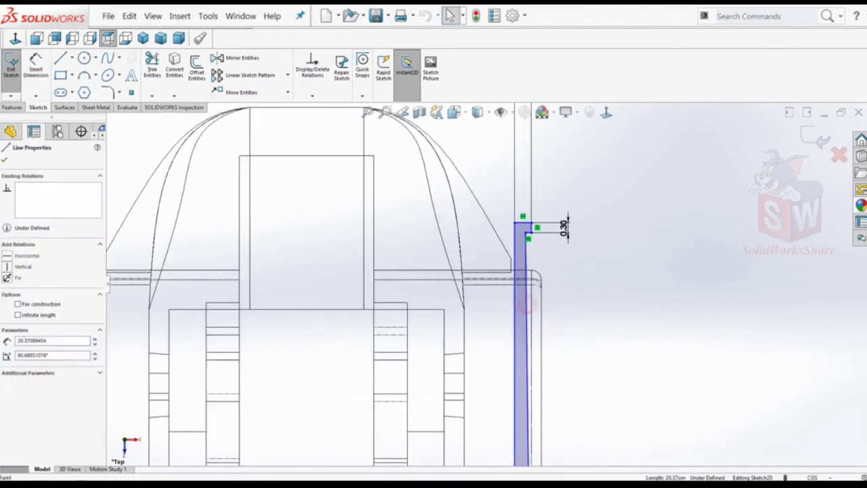
Dimension the 0.33 offset between the profile line and the neighbouring caliper edge.
key("d")
left_click(523, 301)
left_click(535, 292)
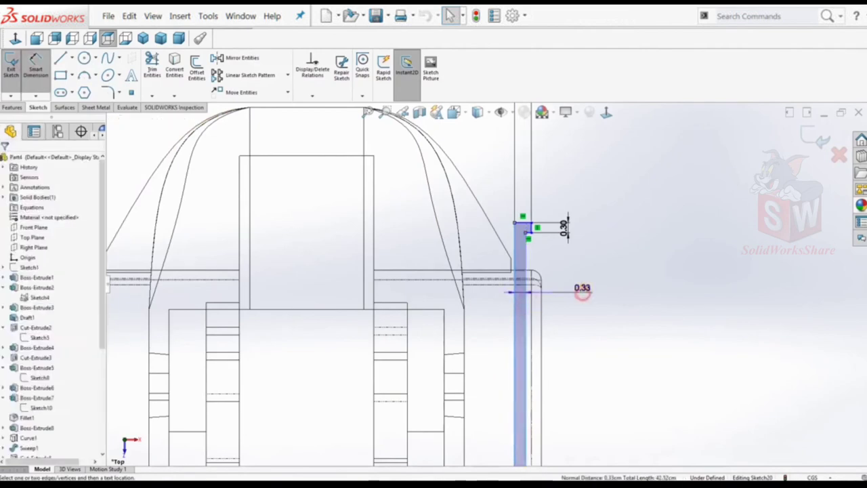
left_click(583, 291)
key("Return")
scroll(542, 291, "up", 3)
scroll(494, 402, "down", 5)
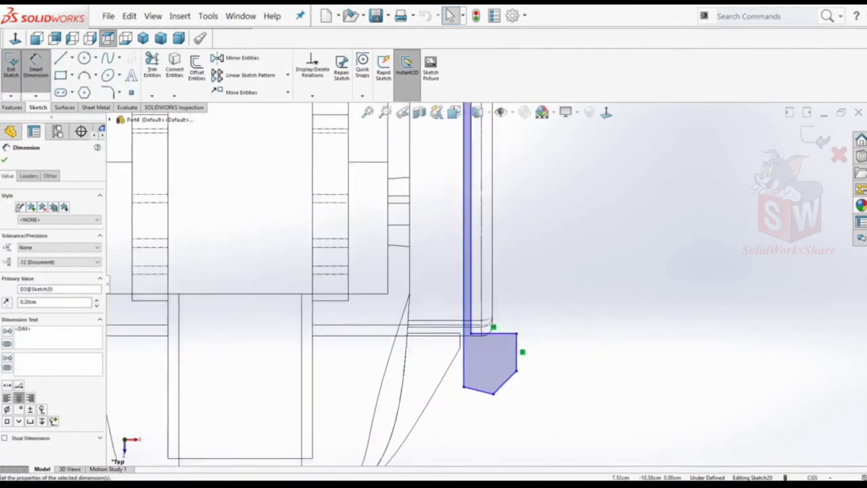
Set the strip width to 0.30 and the edge height to 0.60.
left_click(470, 284)
left_click(493, 284)
left_click(501, 301)
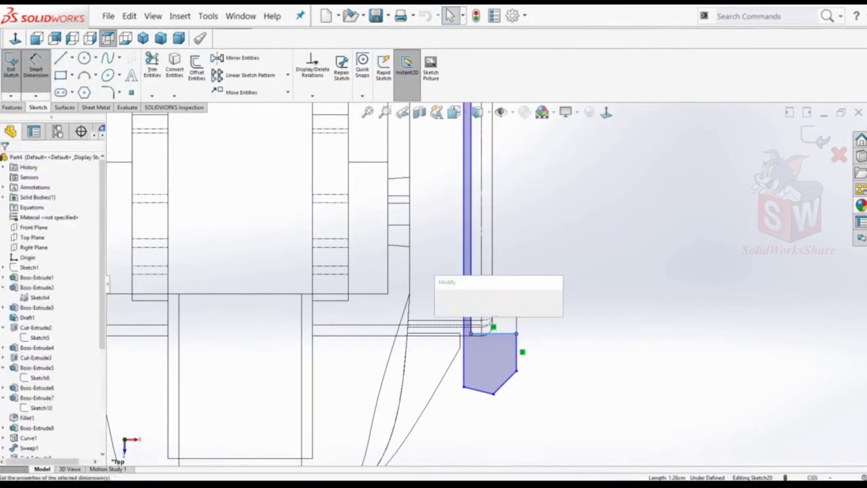
type("0.3")
key("Return")
scroll(474, 298, "down", 2)
left_click(459, 343)
left_click(490, 328)
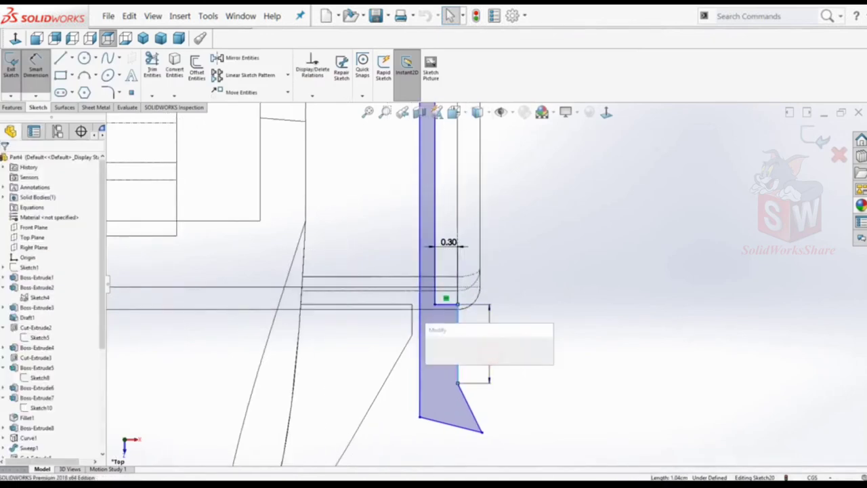
type("0.6")
key("Return")
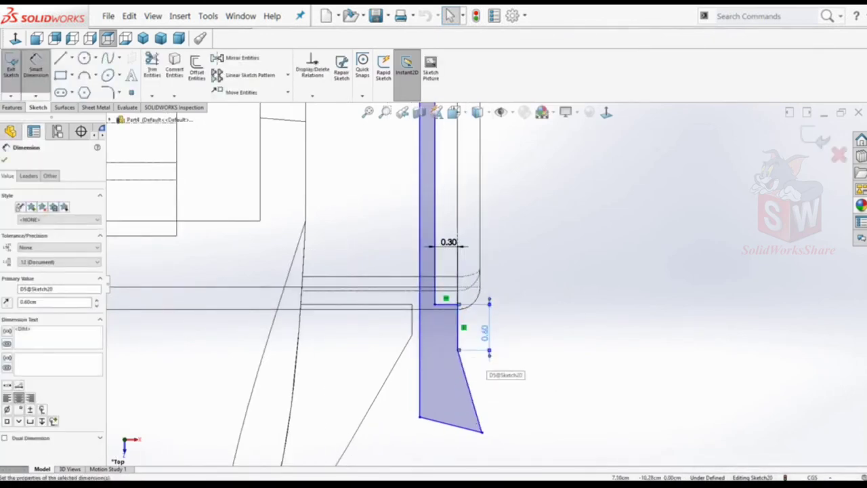
Pull the lower corner inward and dimension overall height 1 and bottom width 0.30.
left_click_drag(481, 431, 453, 411)
left_click(451, 400)
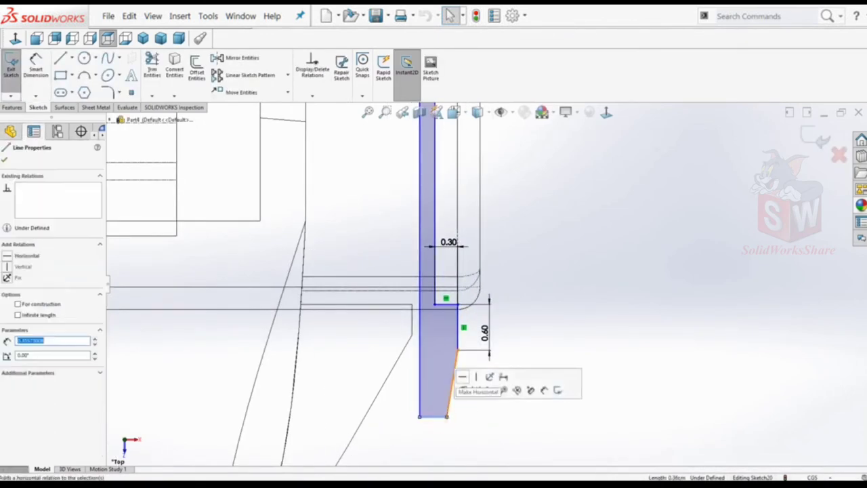
left_click(474, 391)
left_click(447, 304)
left_click(440, 416)
left_click(525, 346)
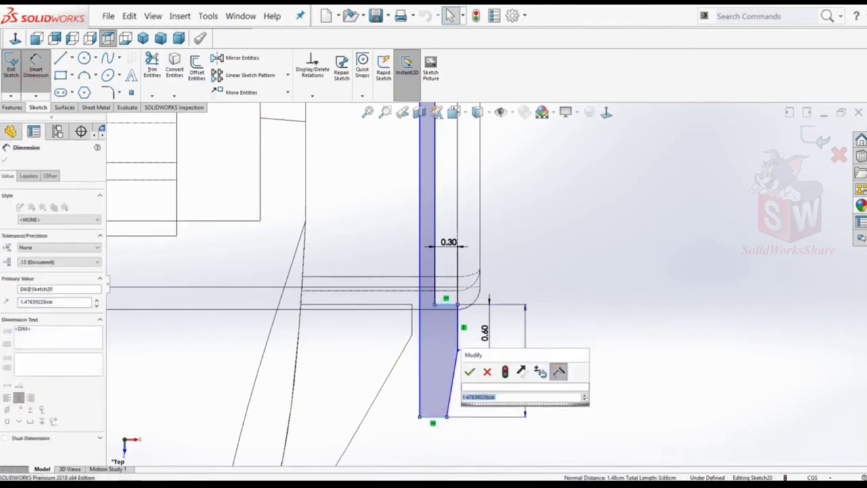
type("1")
key("Return")
left_click(434, 380)
left_click(438, 411)
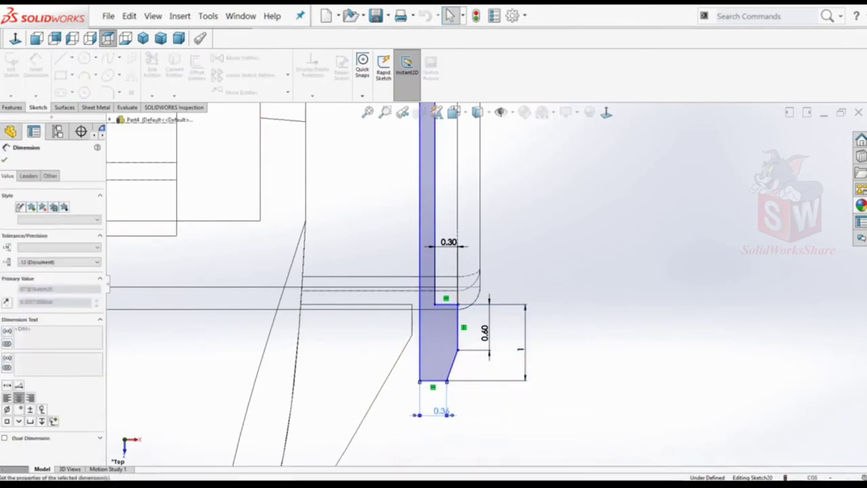
key("Return")
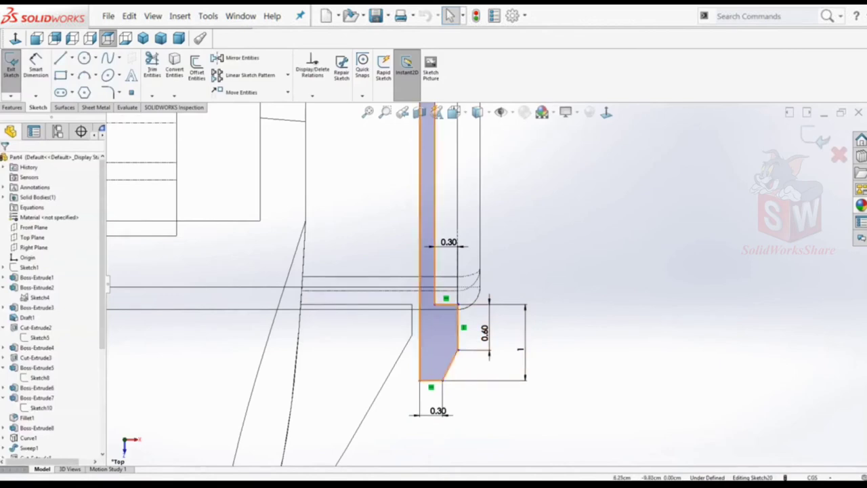
Add the 19 vertical distance, modify the 6.20 dimension, and exit the sketch.
left_click(420, 203)
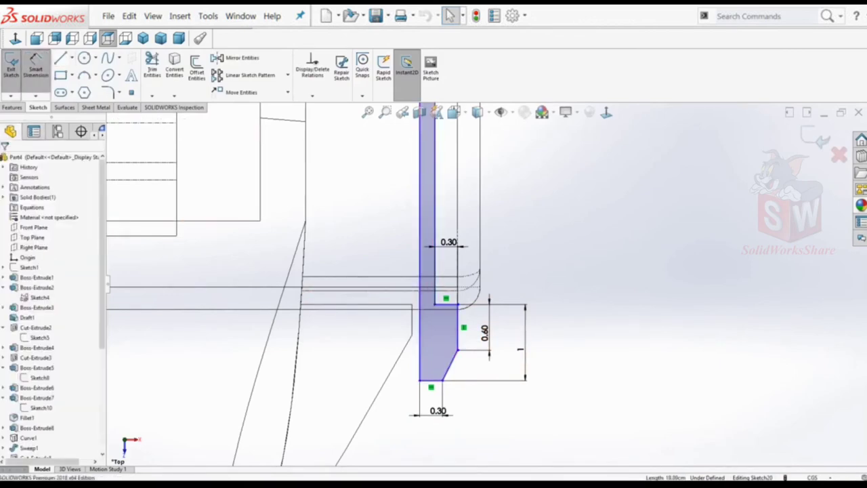
left_click(435, 304)
left_click(541, 303)
key("Return")
left_click(420, 203)
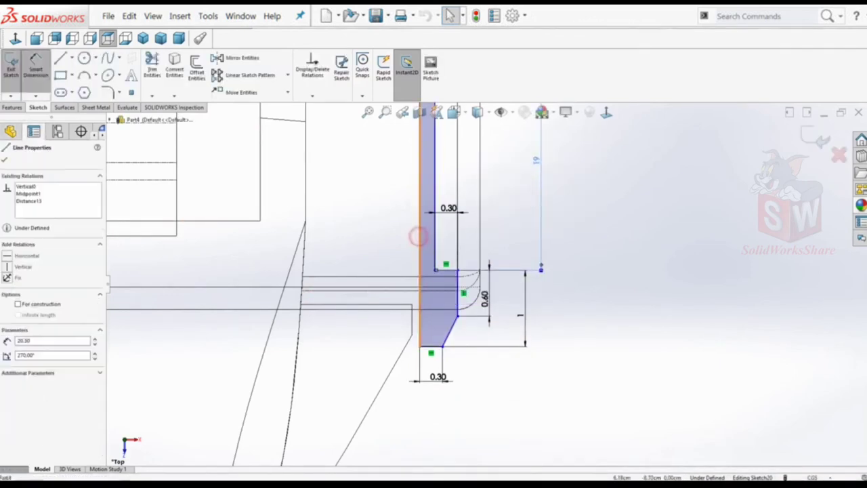
scroll(491, 284, "up", 5)
left_click(482, 288)
double_click(449, 326)
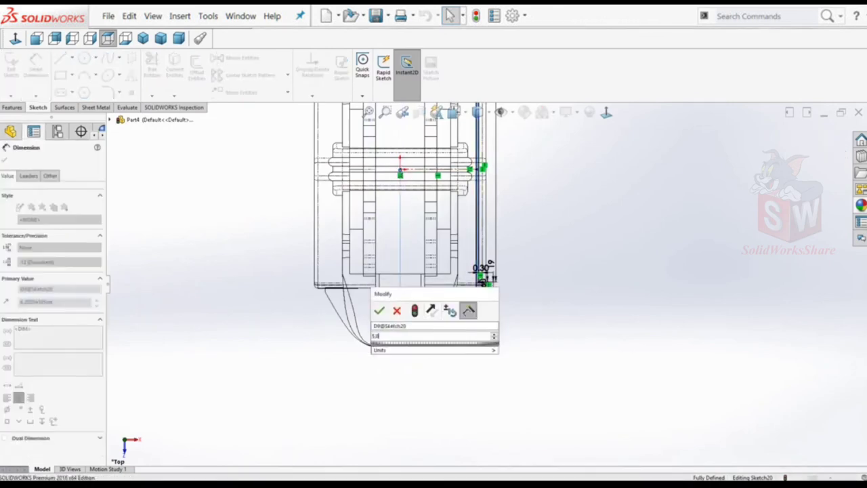
key("Return")
scroll(379, 366, "up", 5)
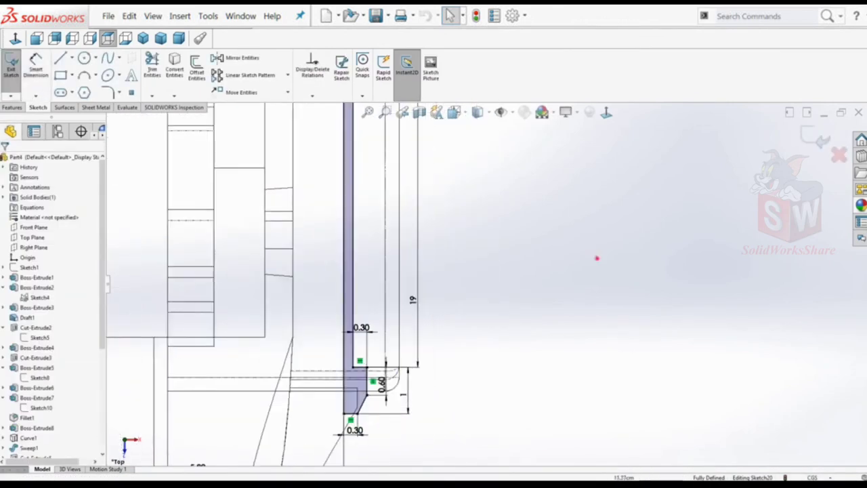
left_click(818, 138)
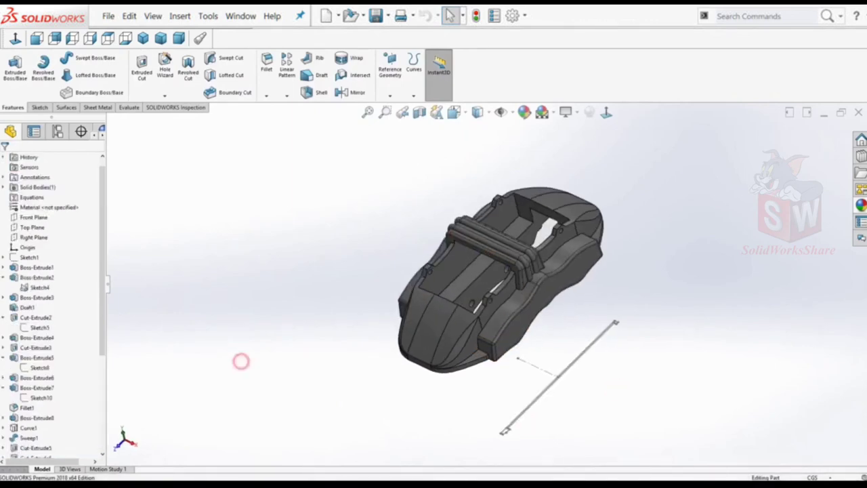
Create Plane1 offset 1.00 cm from the Top Plane.
left_click(389, 94)
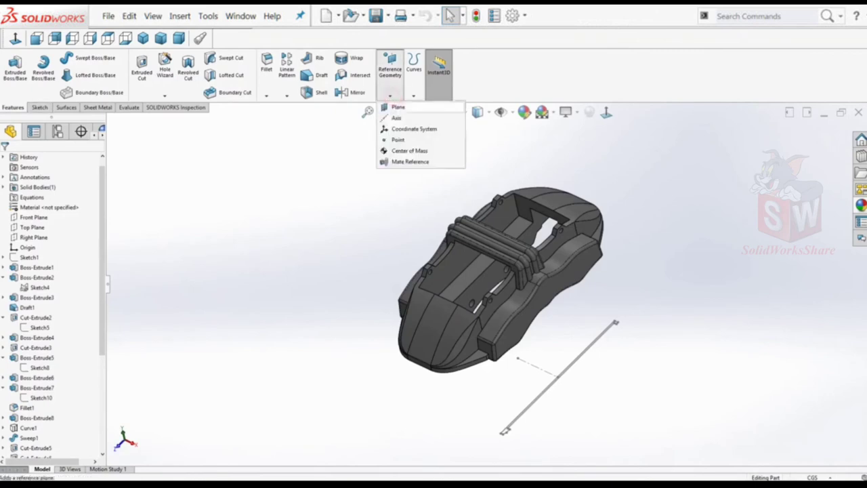
left_click(397, 106)
left_click(157, 200)
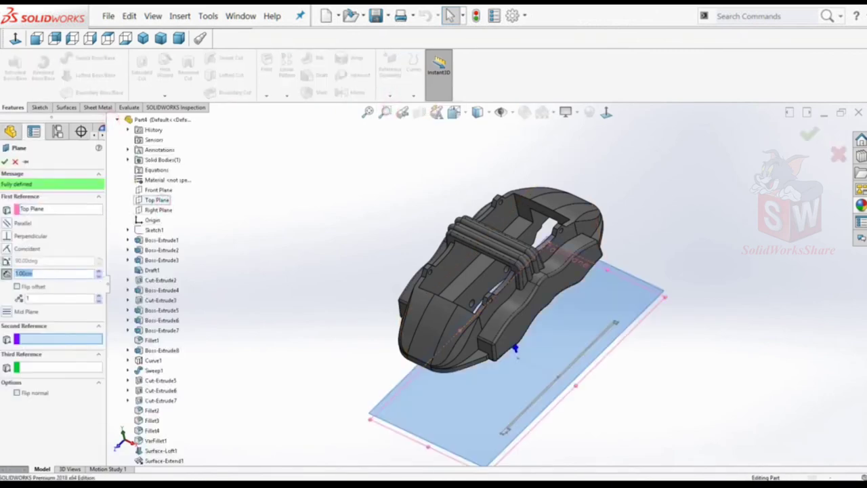
key("Return")
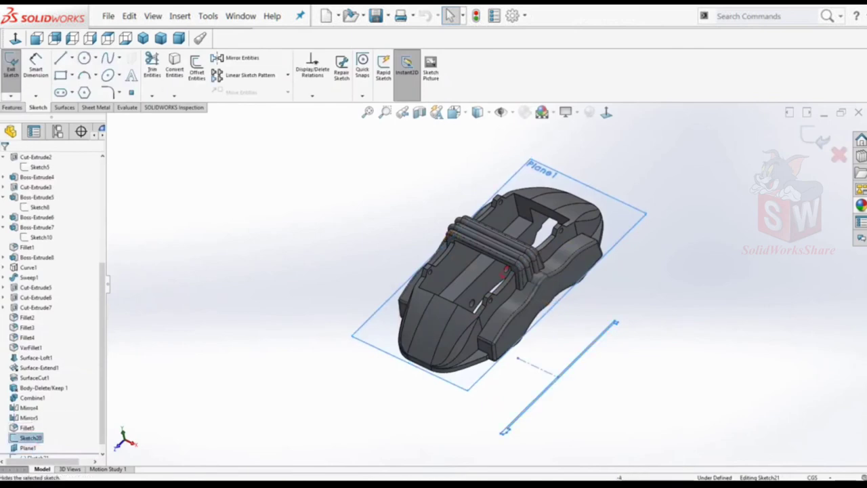
left_click(12, 107)
Revolve the pin profile 360° Blind about side line Line28 to create Revolve1.
left_click(43, 68)
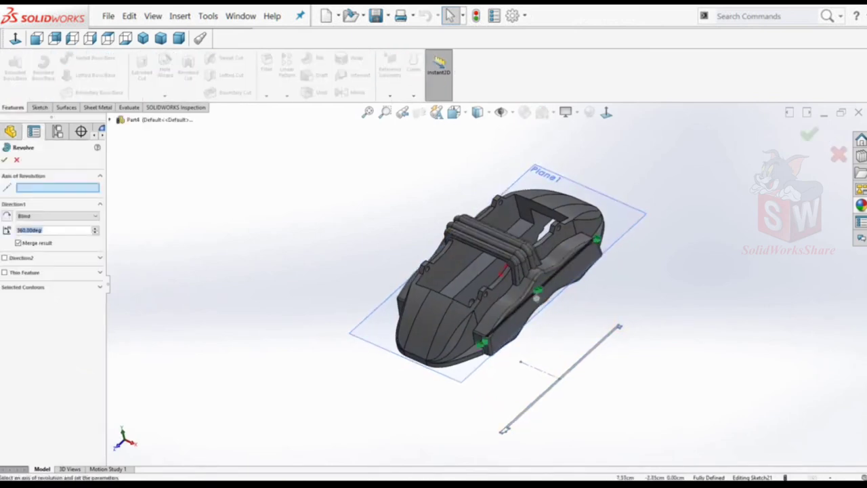
scroll(532, 298, "down", 5)
left_click(524, 258)
left_click(4, 159)
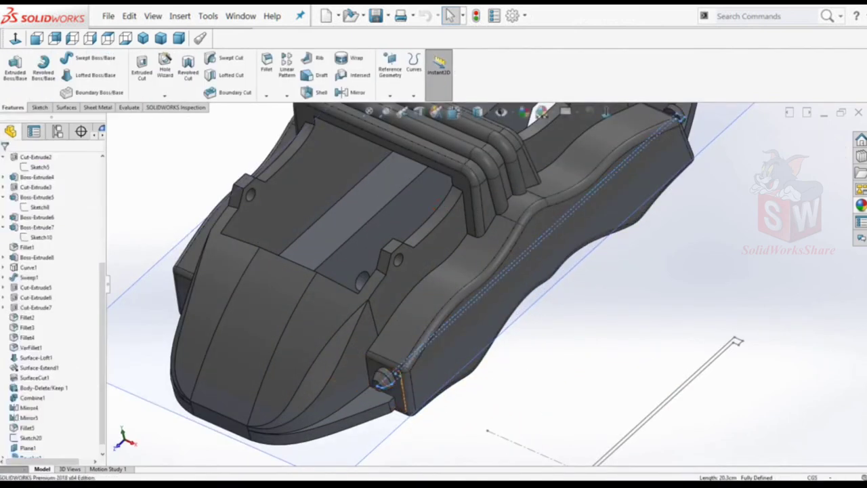
middle_click_drag(434, 271, 488, 258)
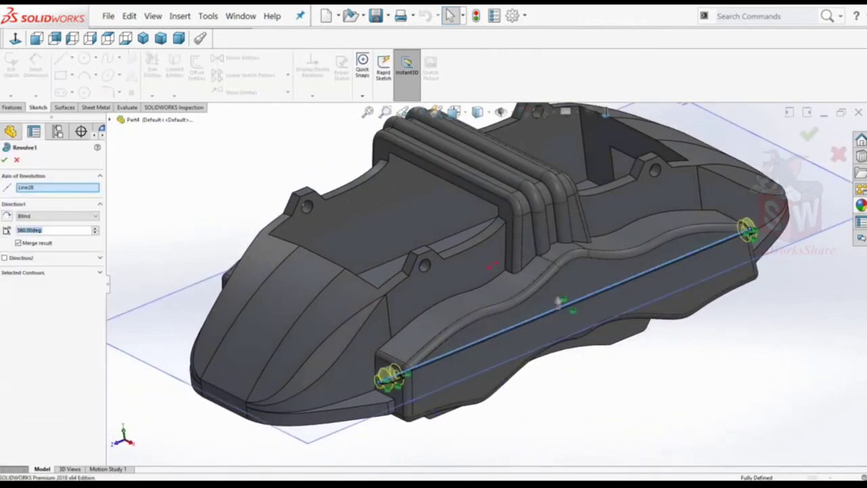
key("Return")
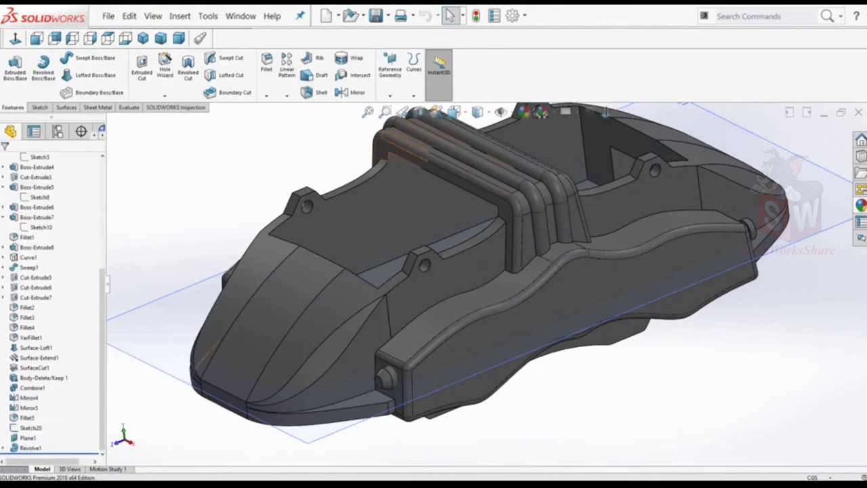
scroll(54, 305, "up", 10)
left_click(29, 267)
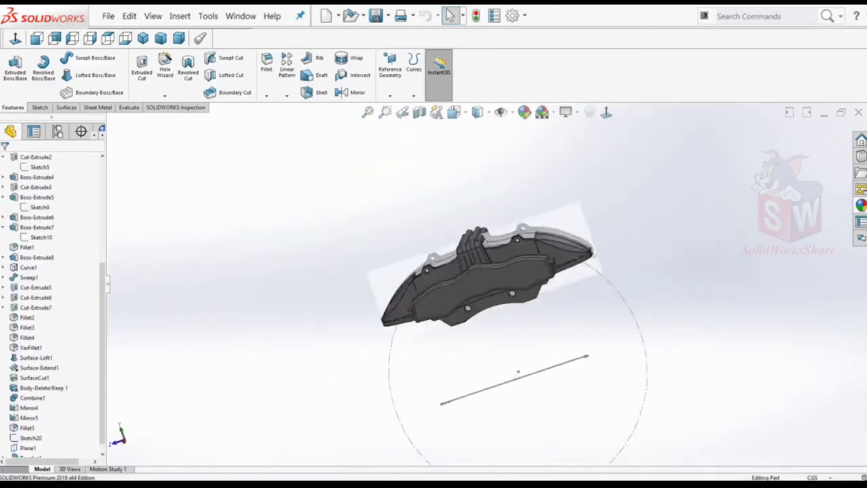
Show the model with hidden lines and start a new sketch on the Right Plane.
left_click(478, 111)
left_click(483, 198)
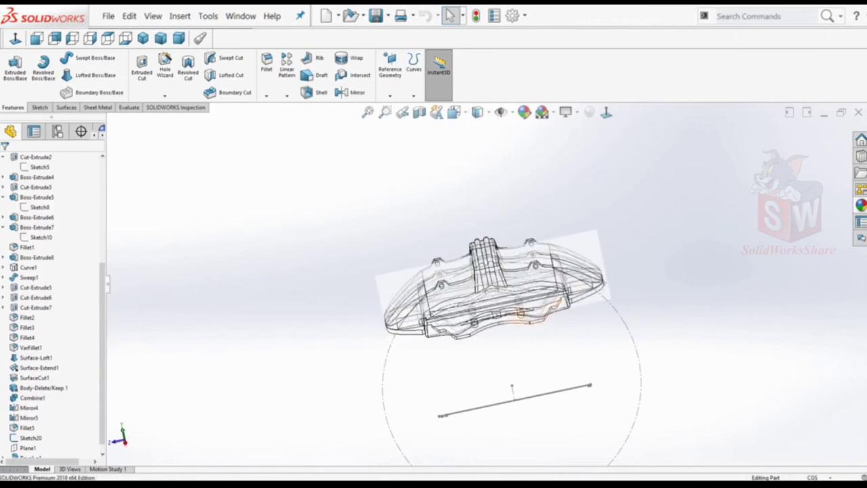
scroll(54, 271, "up", 5)
left_click(33, 248)
left_click(41, 234)
scroll(620, 135, "down", 3)
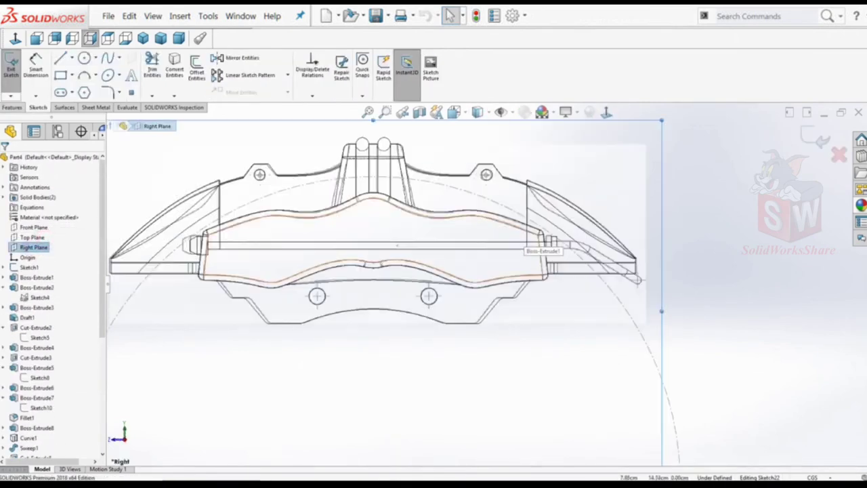
key("Escape")
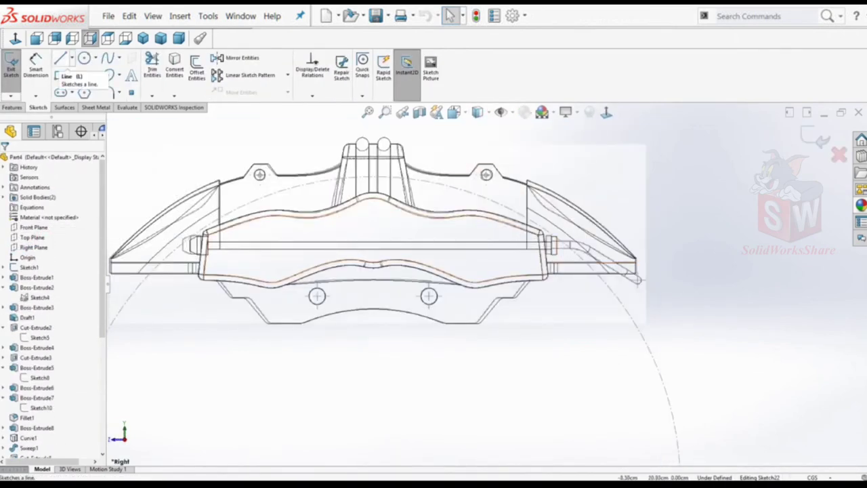
Draw a horizontal line followed by a slanted line along the pipe path.
left_click(61, 58)
scroll(643, 284, "down", 3)
scroll(678, 305, "down", 2)
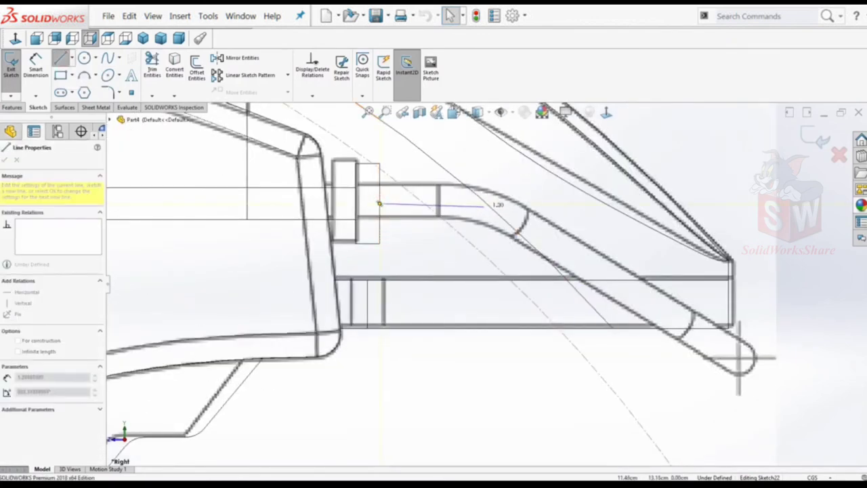
left_click(475, 203)
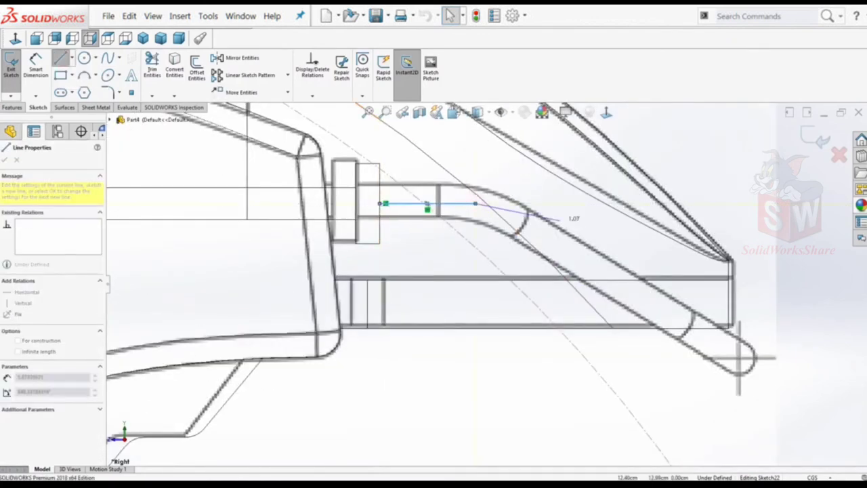
left_click(729, 357)
key("Escape")
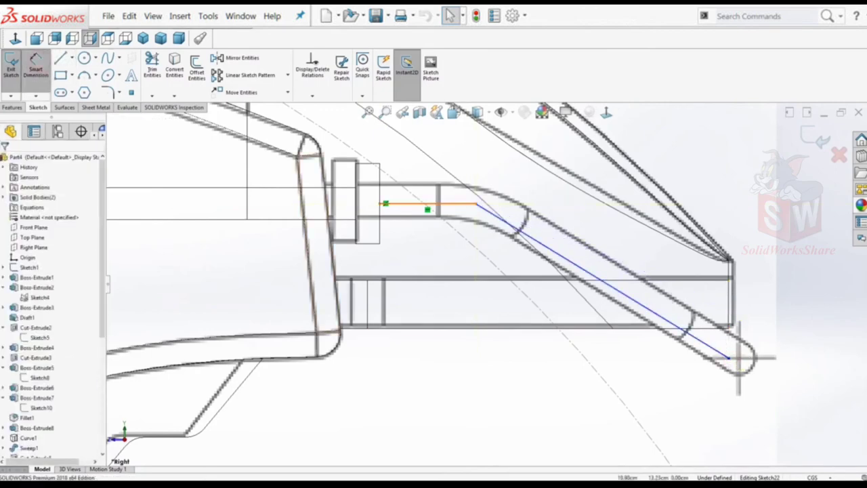
Dimension the lines at 1.70 and 3.10 and the right end's vertical distance at 1.90.
left_click(427, 203)
left_click(407, 369)
type("1.7")
key("Return")
left_click(610, 281)
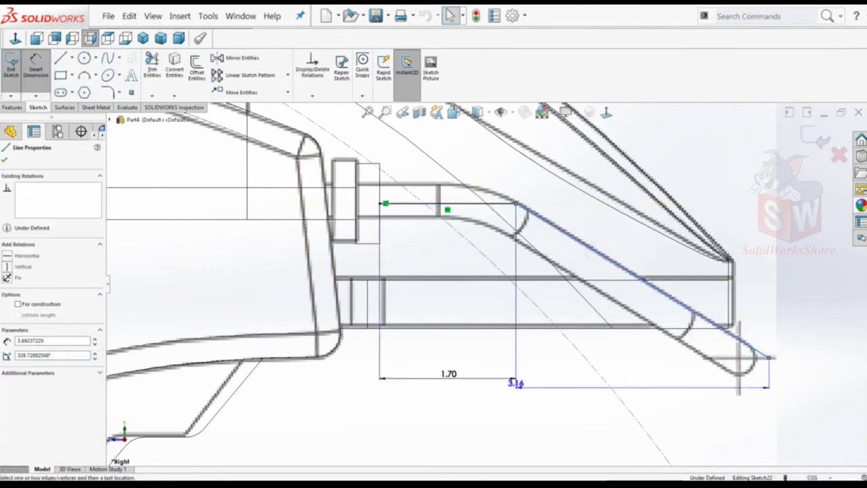
left_click(522, 410)
key("Return")
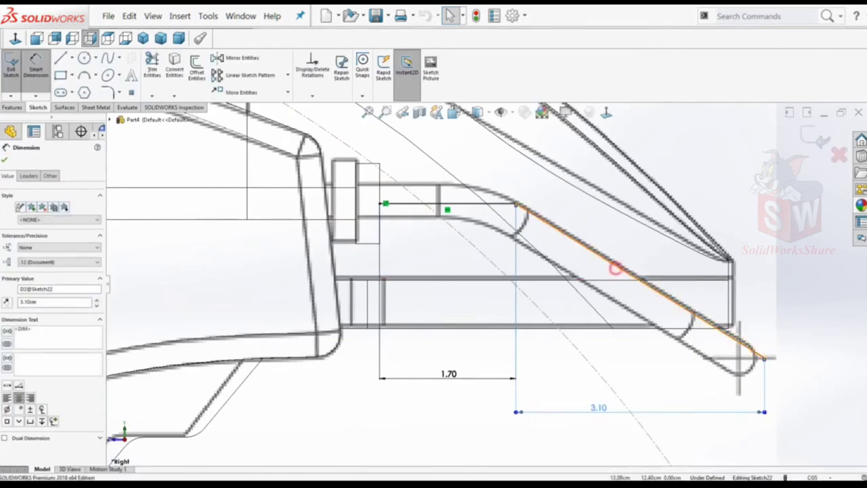
left_click(474, 203)
left_click(804, 298)
type("1.9")
key("Return")
key("Escape")
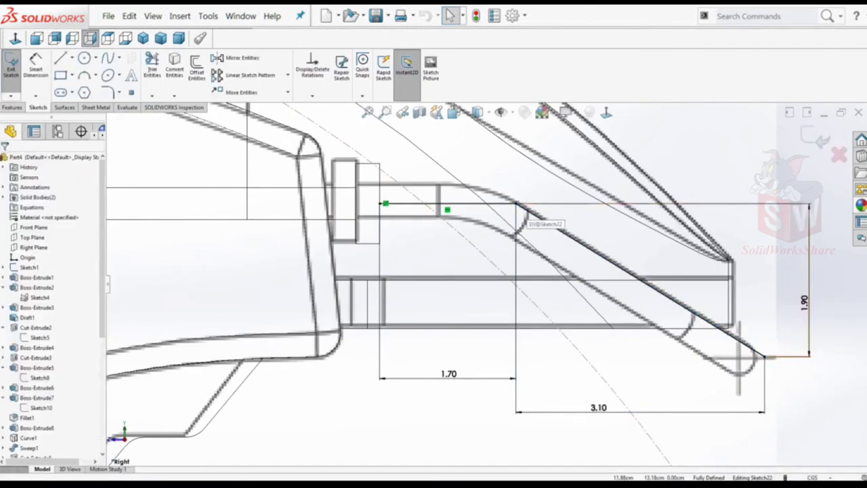
key("z")
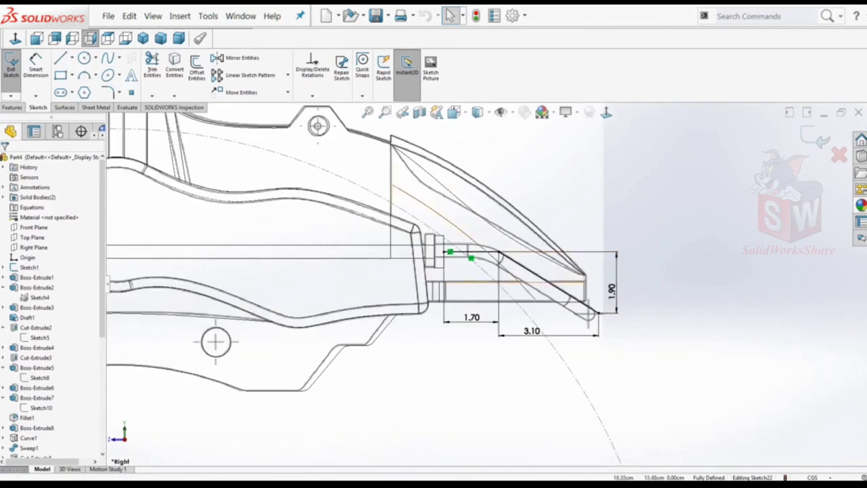
Round the corner between the horizontal and slanted lines with an R2 sketch fillet.
left_click(108, 92)
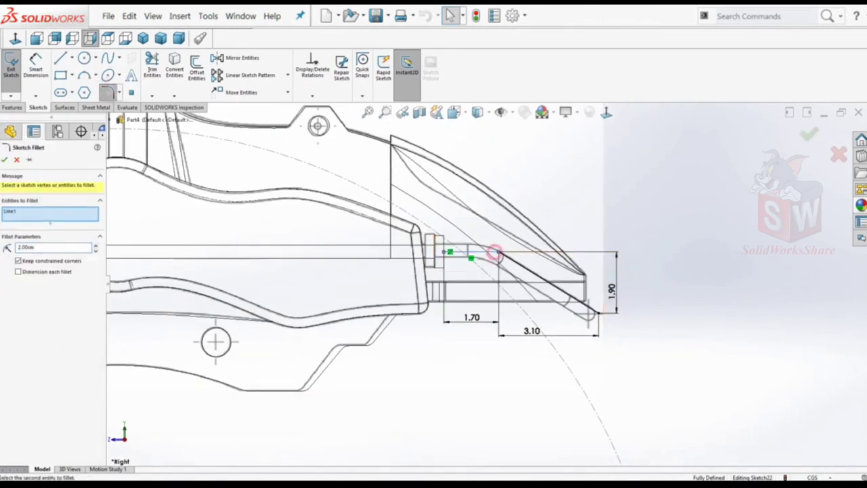
key("Return")
scroll(530, 276, "down", 5)
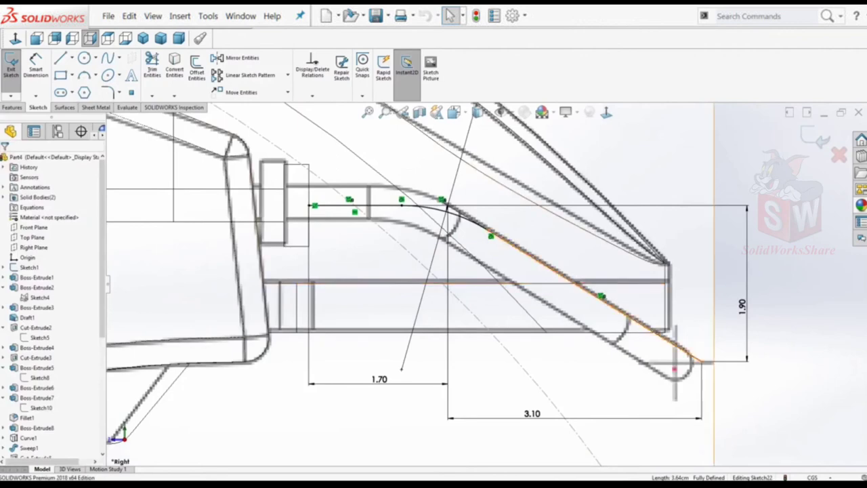
Check the relations of the end point and both lines, then exit the sketch.
left_click(702, 361)
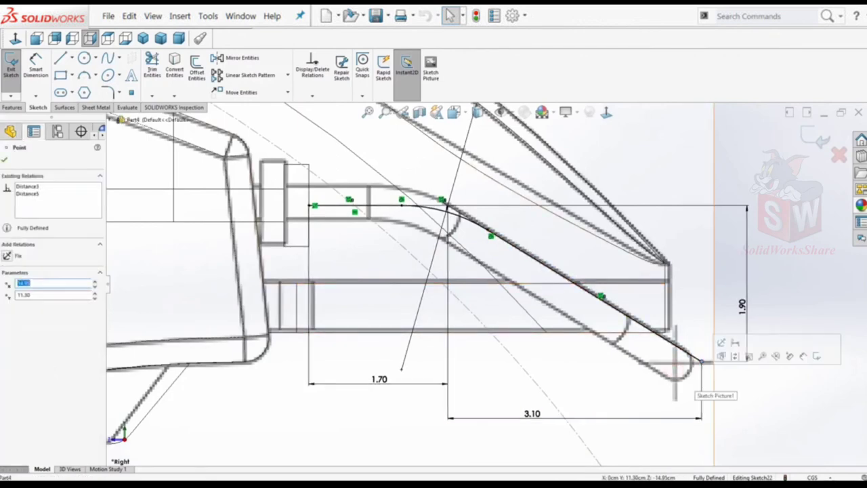
left_click(417, 201)
scroll(487, 283, "up", 6)
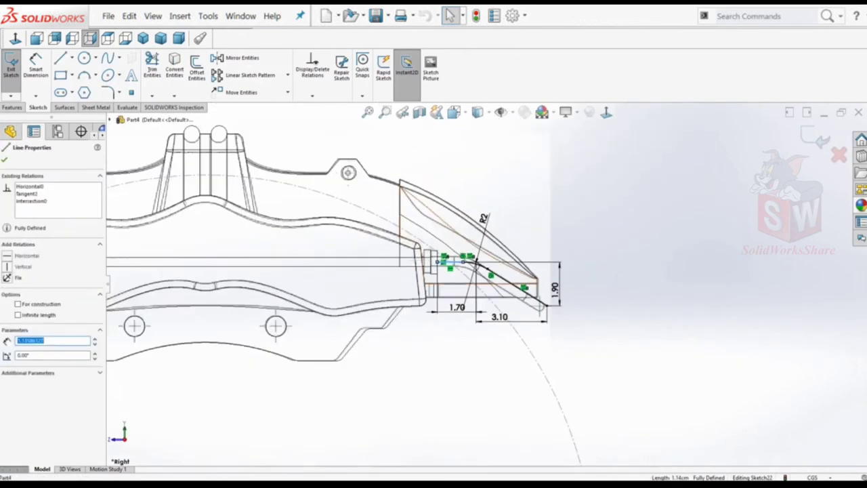
left_click(418, 372)
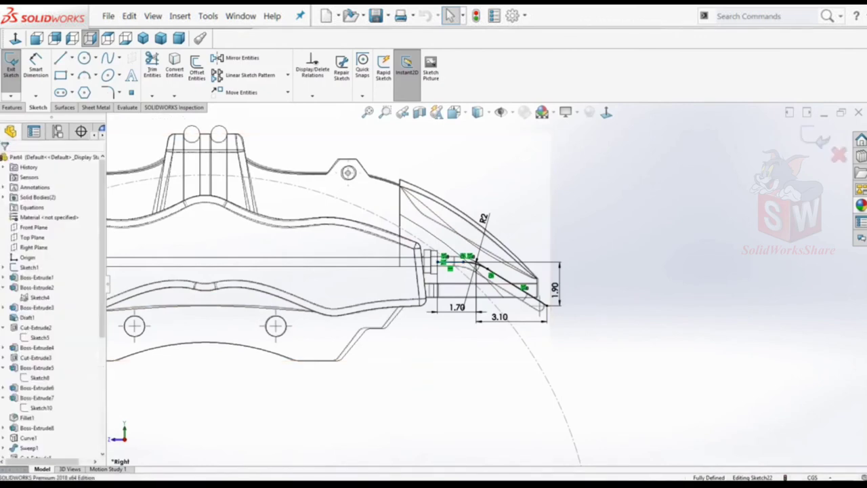
scroll(484, 275, "up", 3)
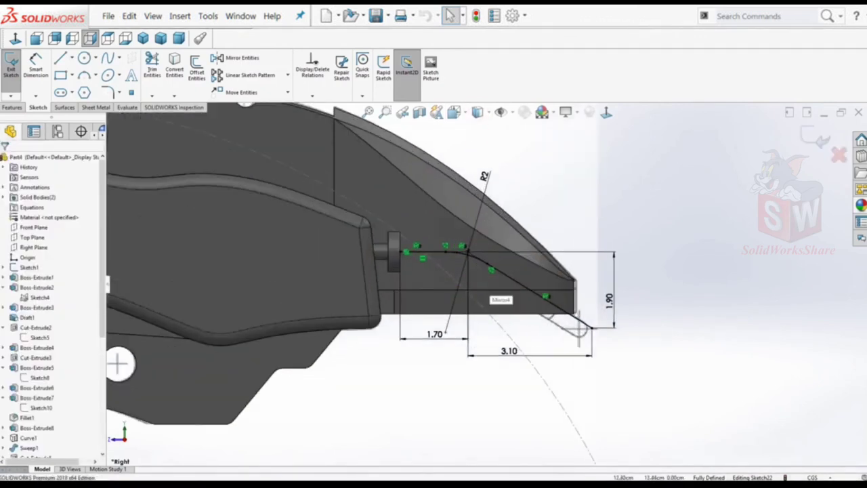
left_click(581, 328)
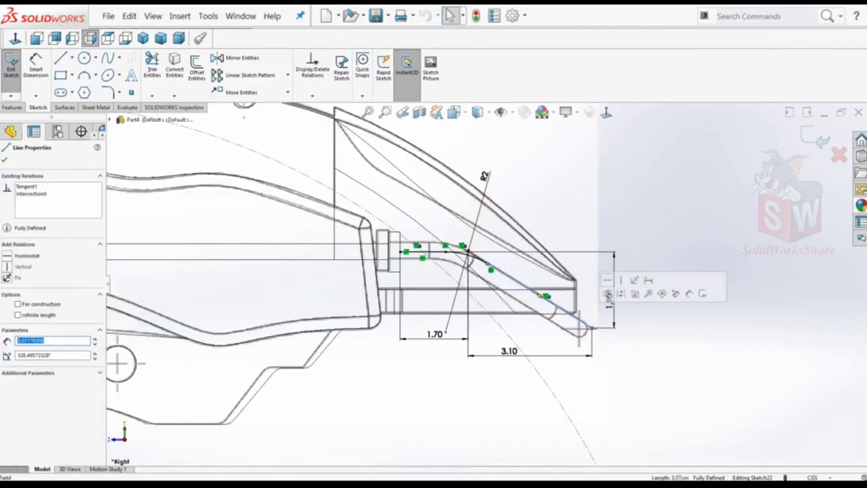
key("Escape")
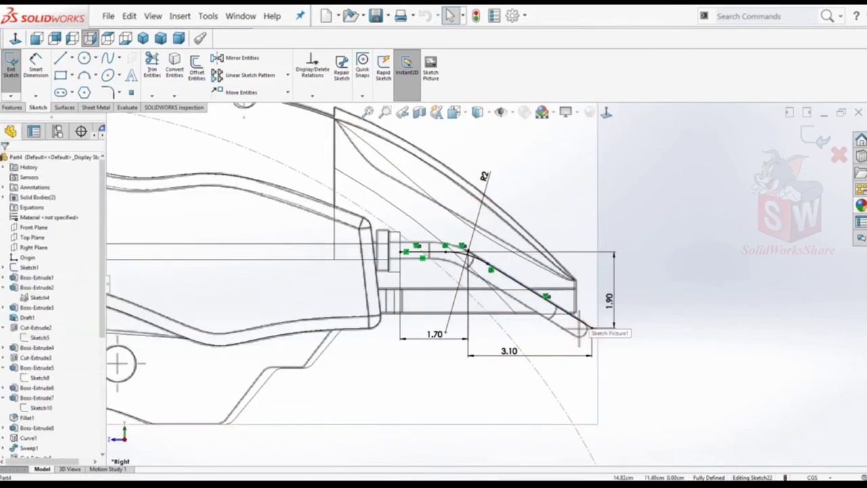
scroll(489, 284, "up", 2)
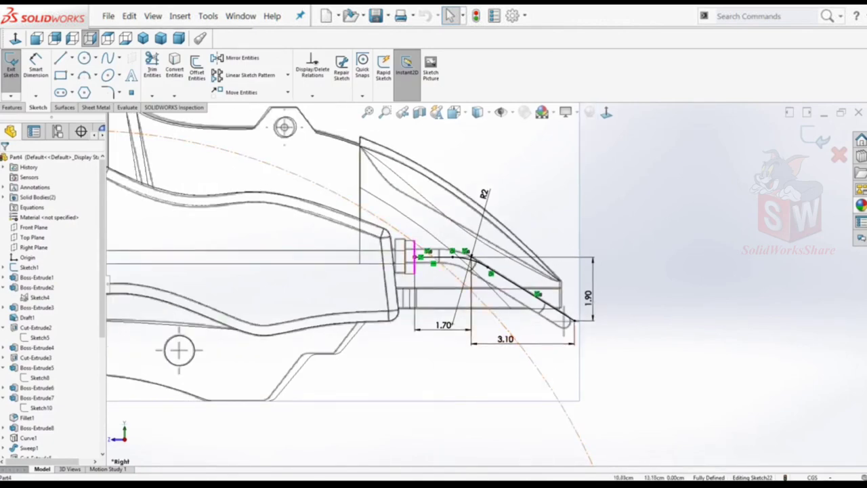
scroll(323, 196, "up", 2)
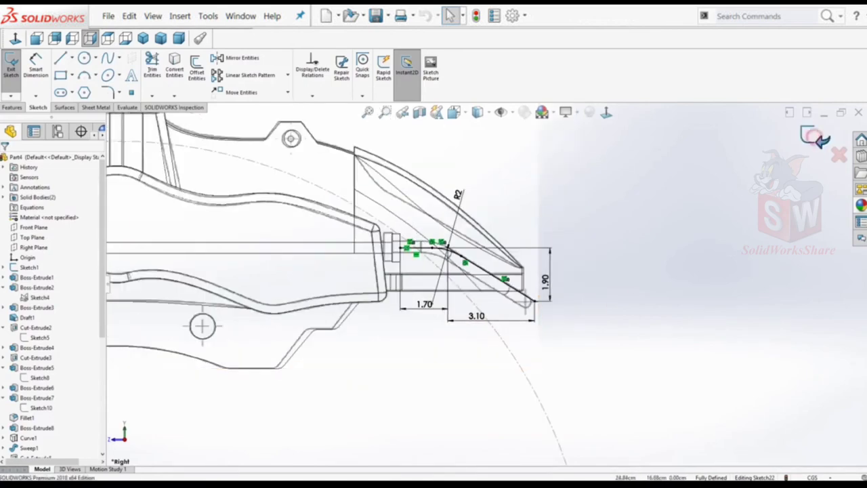
left_click(816, 137)
Rebuild the model and start a new sketch on Plane1, viewed face-on.
left_click(477, 112)
left_click(479, 185)
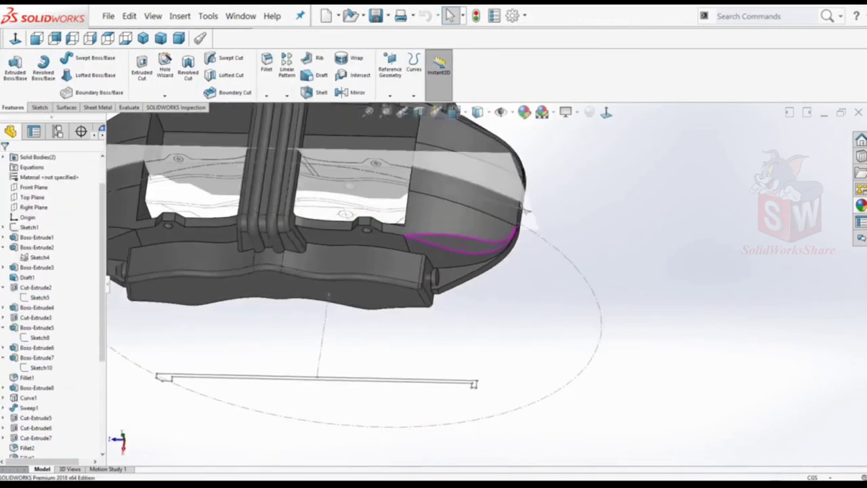
left_click(16, 39)
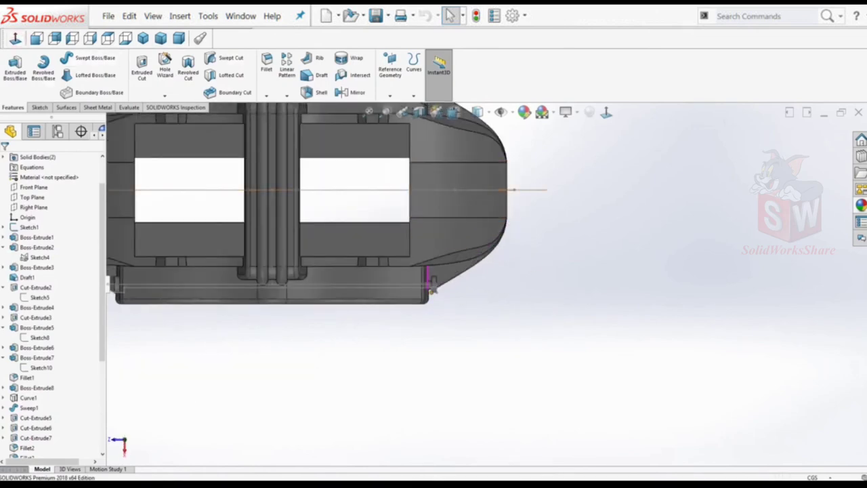
left_click(32, 197)
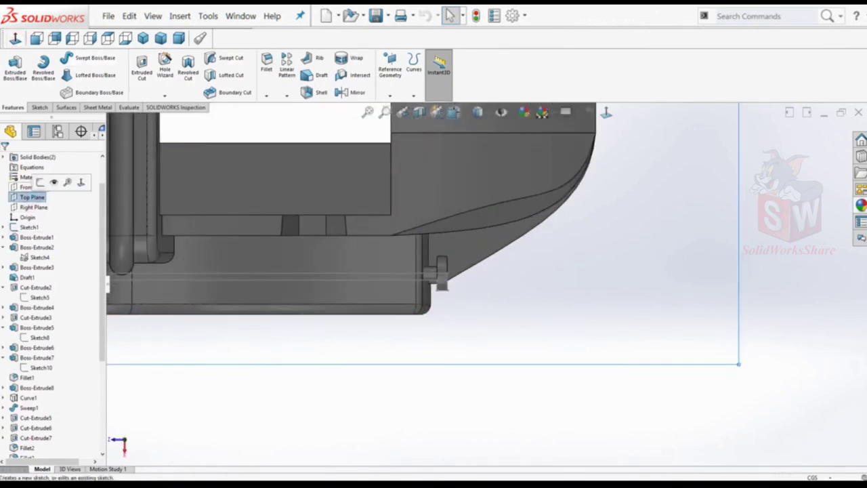
left_click(40, 182)
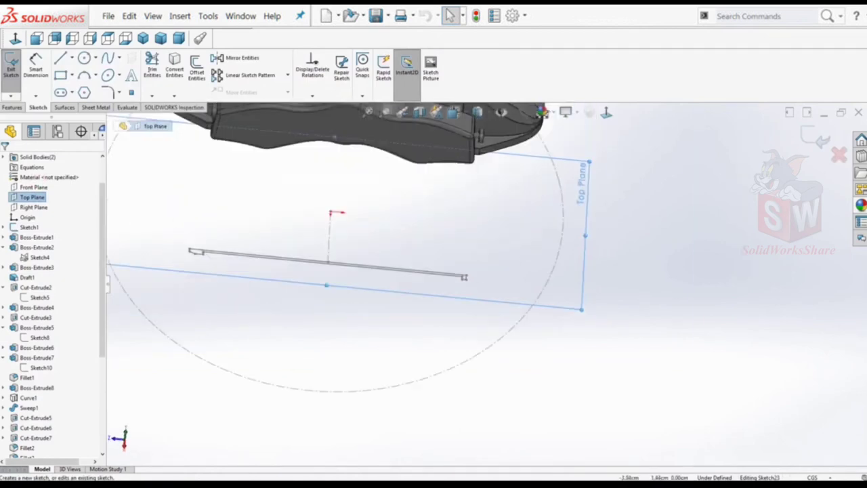
left_click(20, 428)
left_click(28, 414)
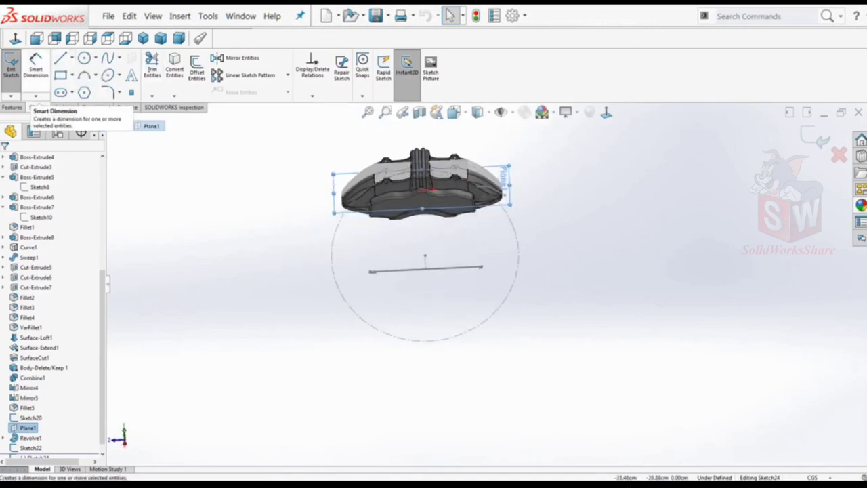
left_click(108, 38)
scroll(575, 217, "down", 2)
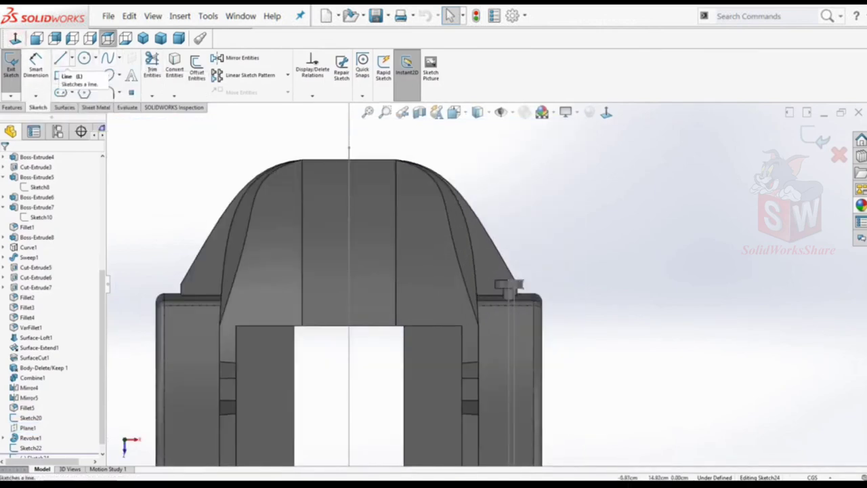
Draw the second pipe path lines and check their start point.
left_click(60, 58)
scroll(498, 285, "down", 3)
scroll(498, 258, "up", 3)
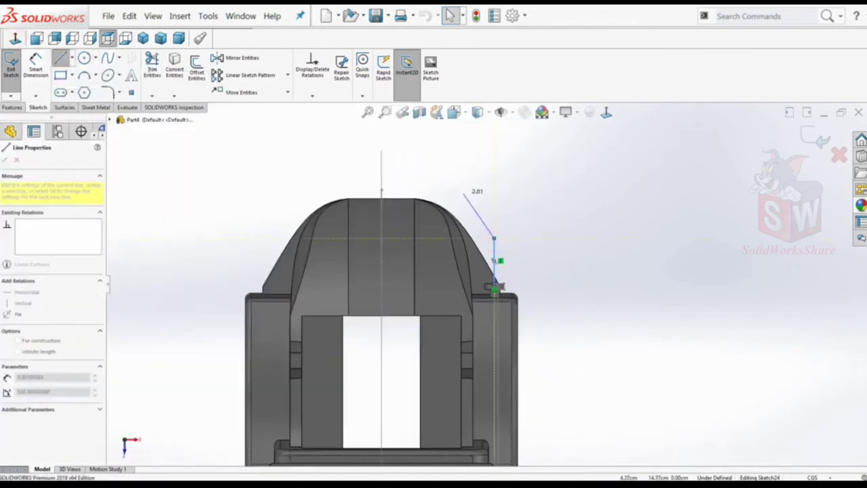
scroll(440, 190, "down", 3)
key("Escape")
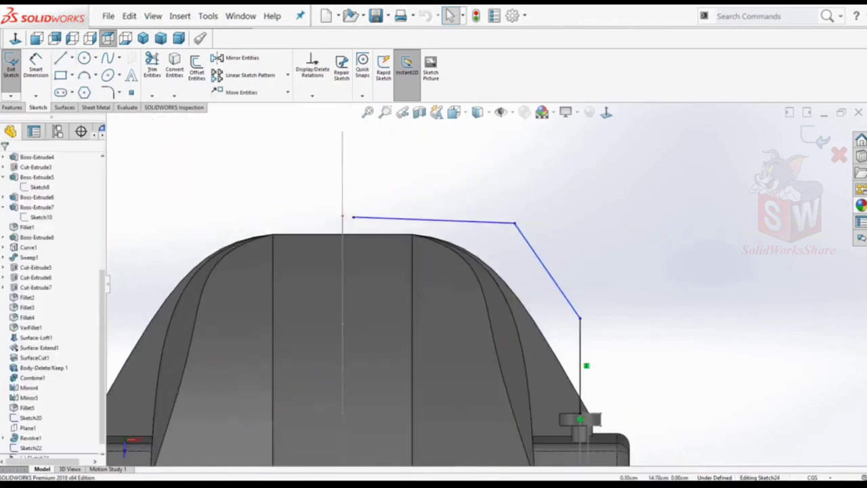
middle_click_drag(376, 234, 357, 225)
left_click(357, 218)
key("Escape")
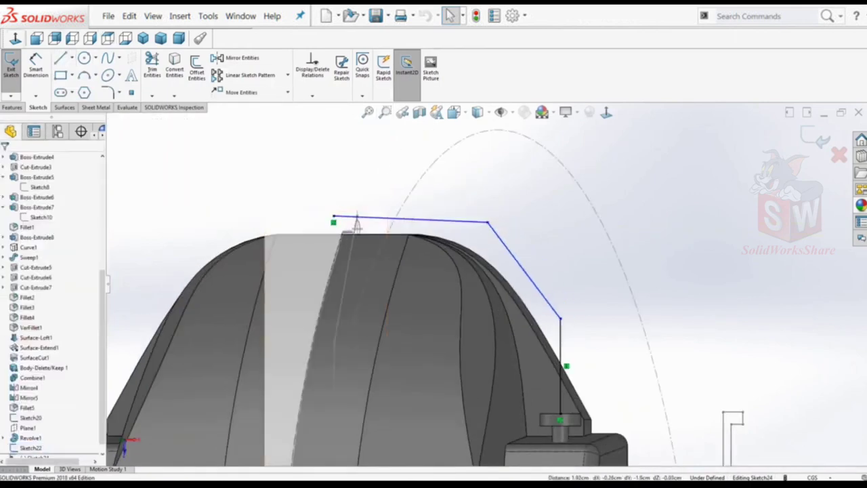
key("ctrl+8")
Dimension the vertical segment at 1.70 and the top horizontal segment at 4.
left_click(36, 67)
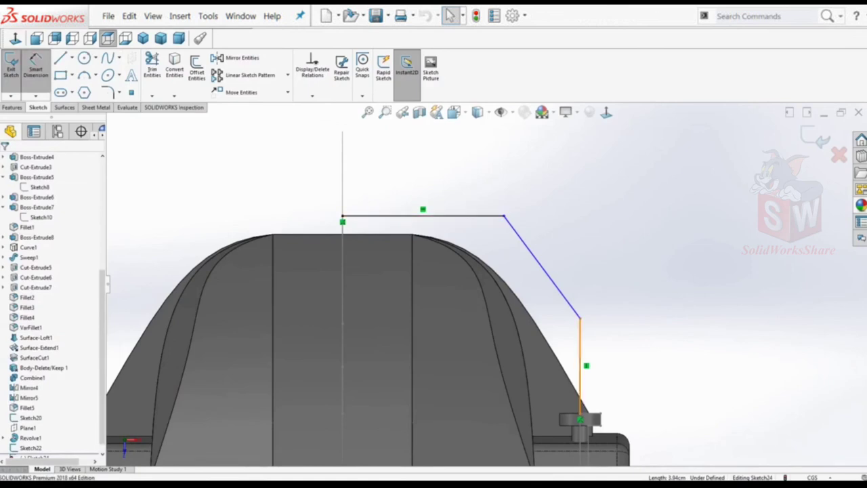
left_click(580, 366)
left_click(616, 366)
key("Return")
left_click(422, 216)
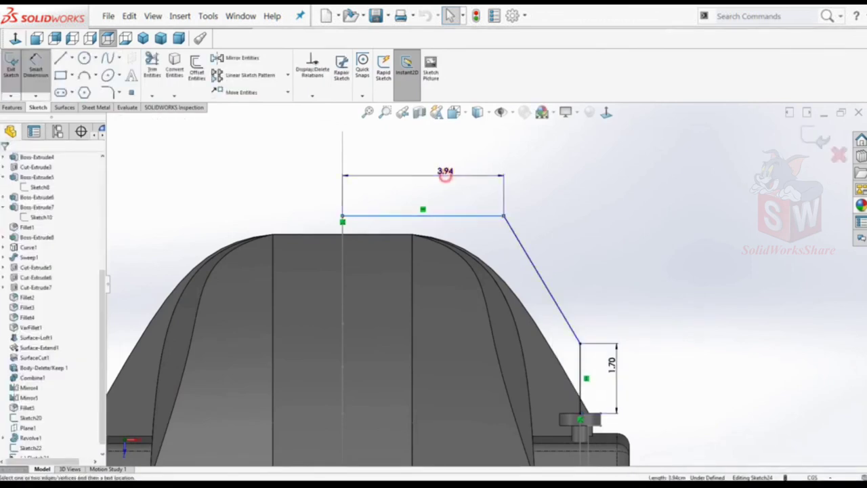
left_click(445, 174)
type("4")
key("Return")
Round the upper corner with R1 and the lower corner with R2, then close the sketch.
left_click(107, 92)
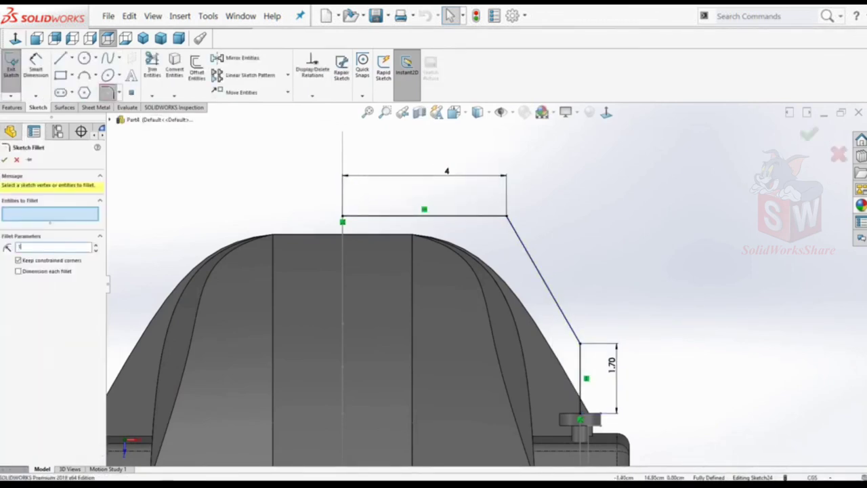
left_click(406, 215)
left_click(535, 264)
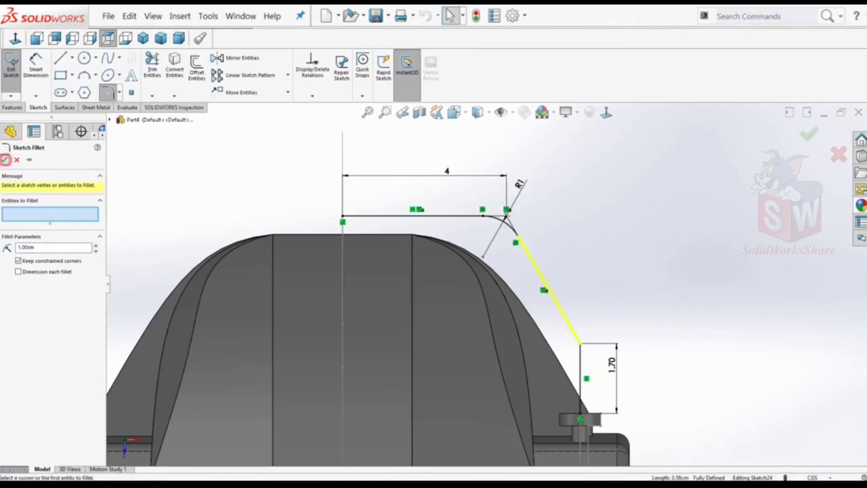
left_click(575, 338)
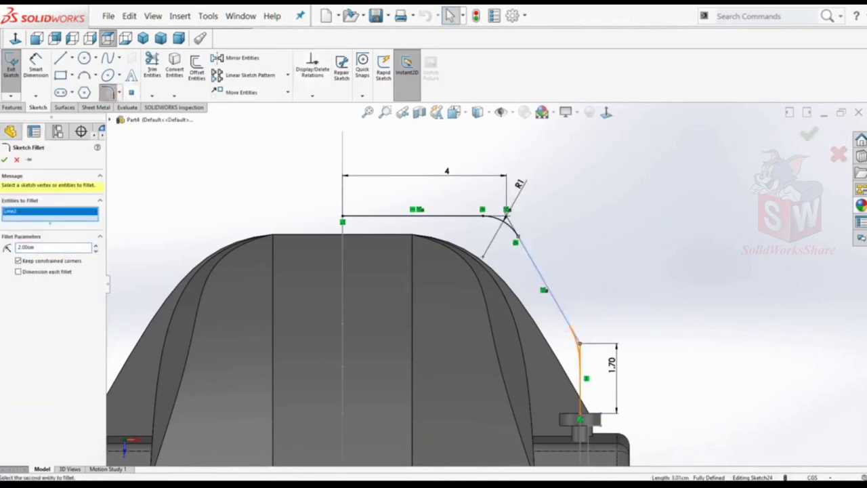
key("Return")
scroll(494, 291, "up", 4)
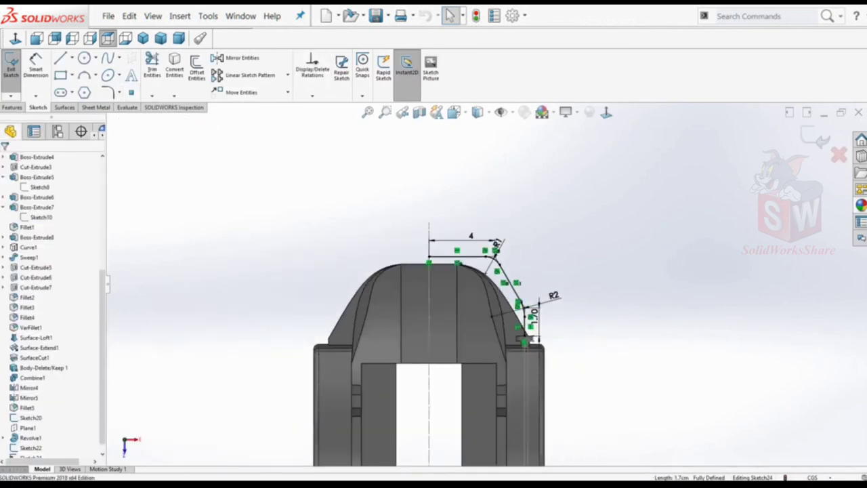
left_click(814, 136)
middle_click_drag(474, 305, 573, 357)
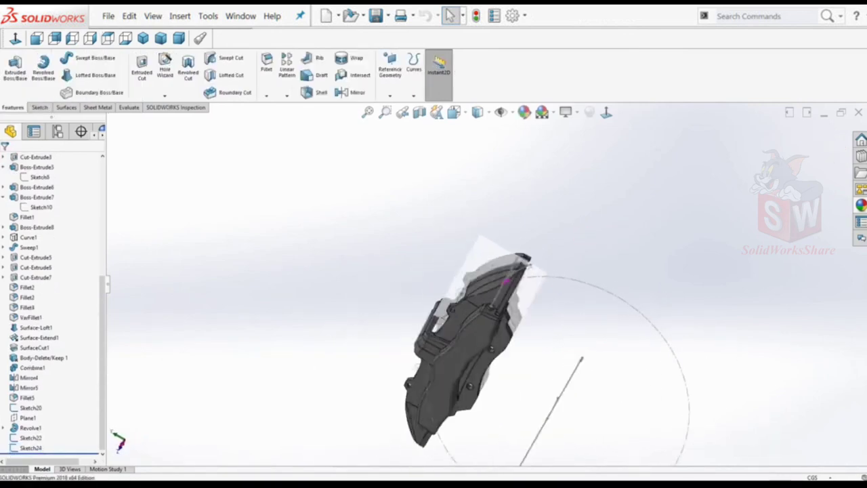
Create a projected curve from Sketch22 and Sketch24 using sketch-on-sketch projection.
left_click(413, 68)
left_click(434, 118)
scroll(500, 278, "up", 3)
left_click(499, 279)
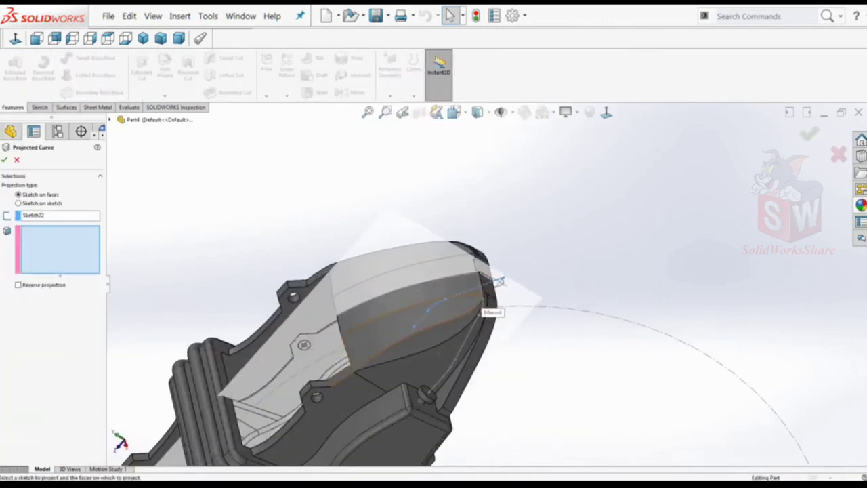
middle_click_drag(500, 280, 474, 298)
left_click(18, 203)
left_click(460, 356)
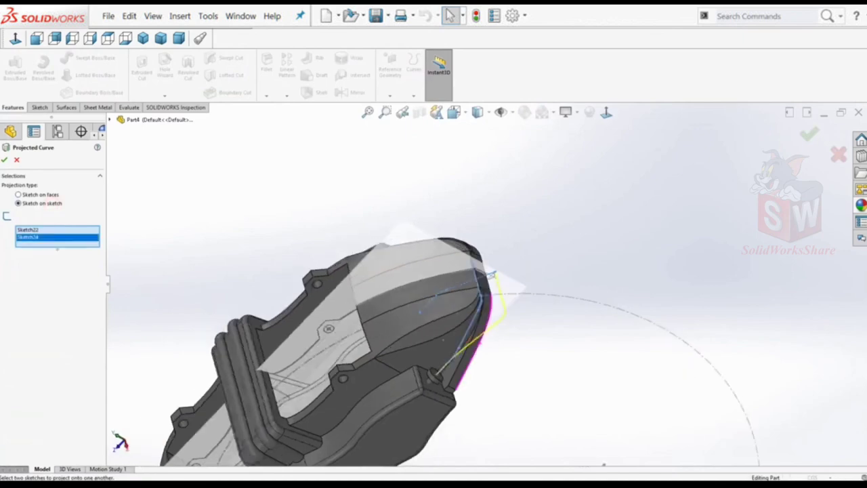
mouse_move(461, 356)
middle_mouse_down()
mouse_move(510, 278)
mouse_move(596, 261)
middle_mouse_up()
left_click(808, 134)
scroll(508, 276, "up", 3)
scroll(508, 277, "down", 3)
scroll(598, 262, "down", 2)
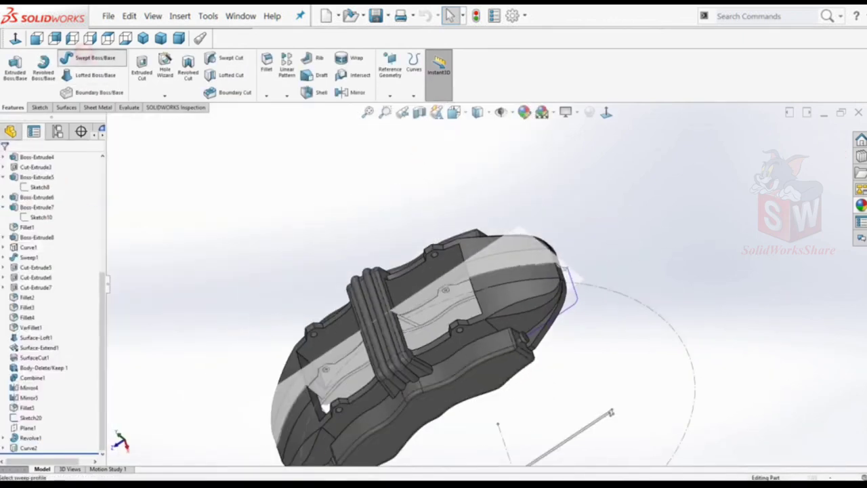
Sweep a 0.40 cm circular profile along Curve2 to form the brake-line tube.
left_click(93, 59)
left_click(550, 321)
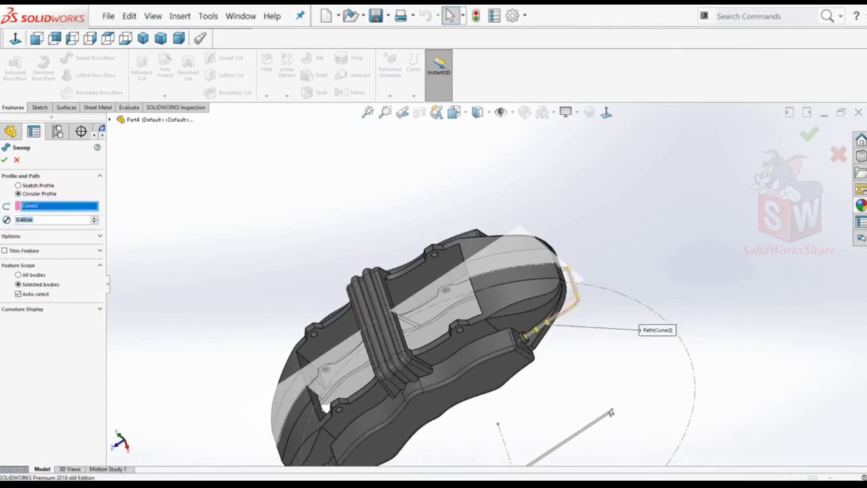
left_click(4, 159)
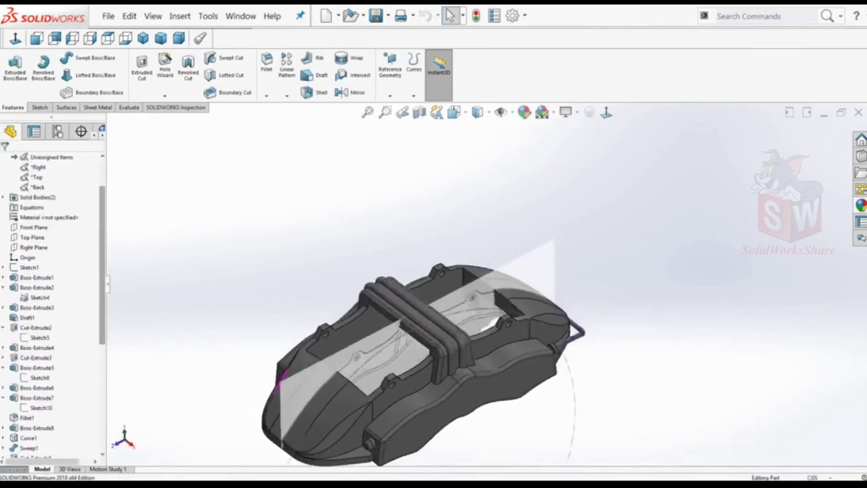
left_click(596, 333)
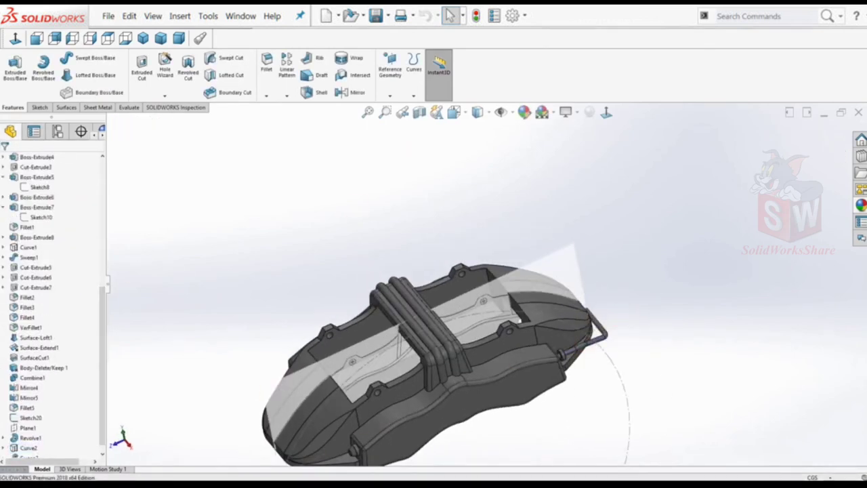
Sketch both mounting-hole circles on the Right Plane.
scroll(55, 271, "up", 5)
left_click(34, 267)
left_click(51, 252)
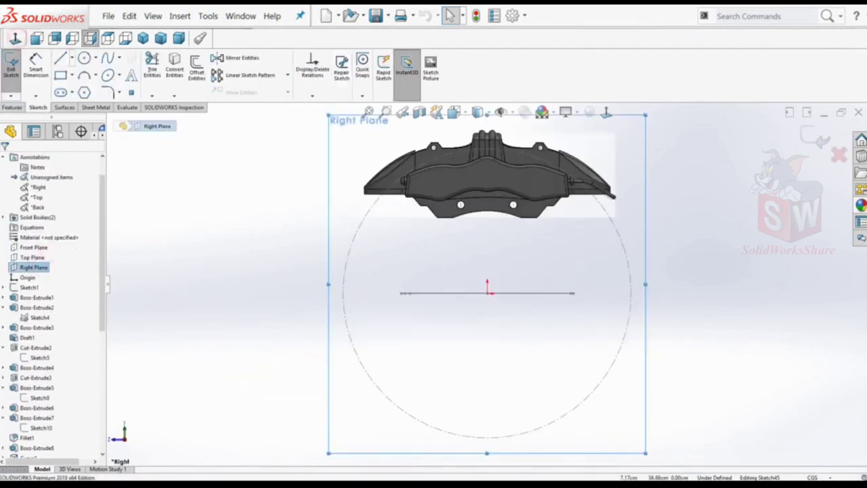
scroll(461, 196, "down", 3)
scroll(461, 196, "up", 1)
scroll(467, 183, "down", 5)
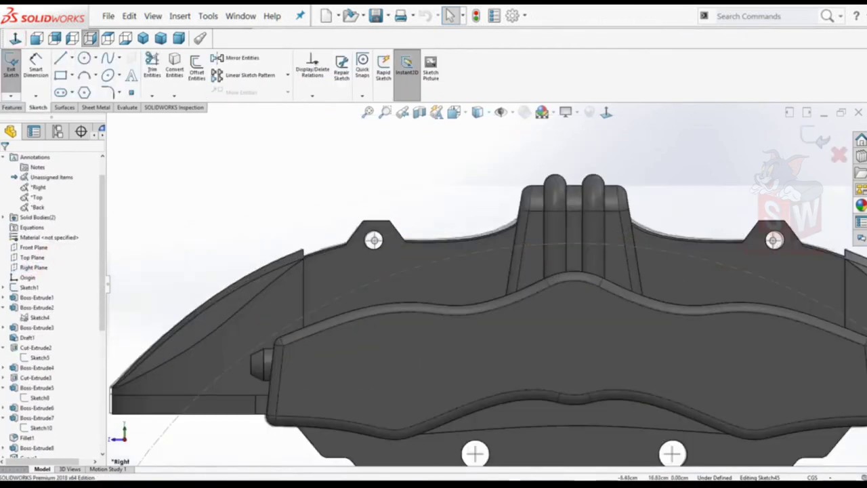
left_click(374, 240)
left_click(774, 240, "ctrl")
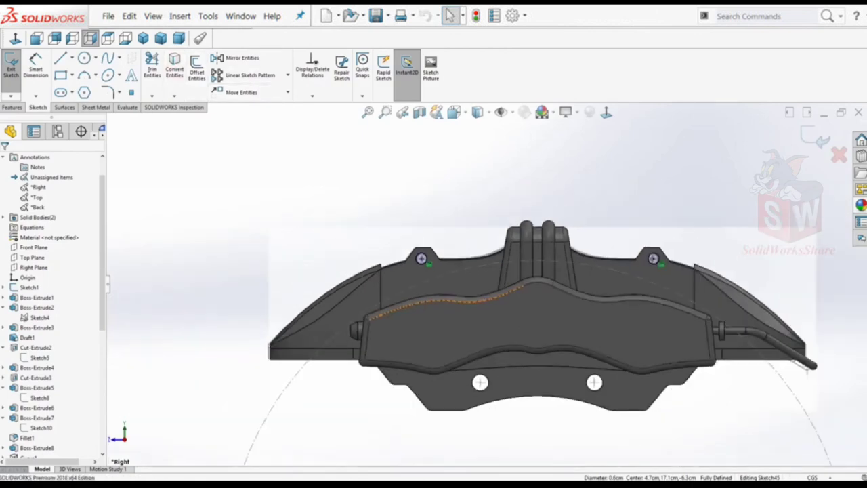
left_click(168, 175)
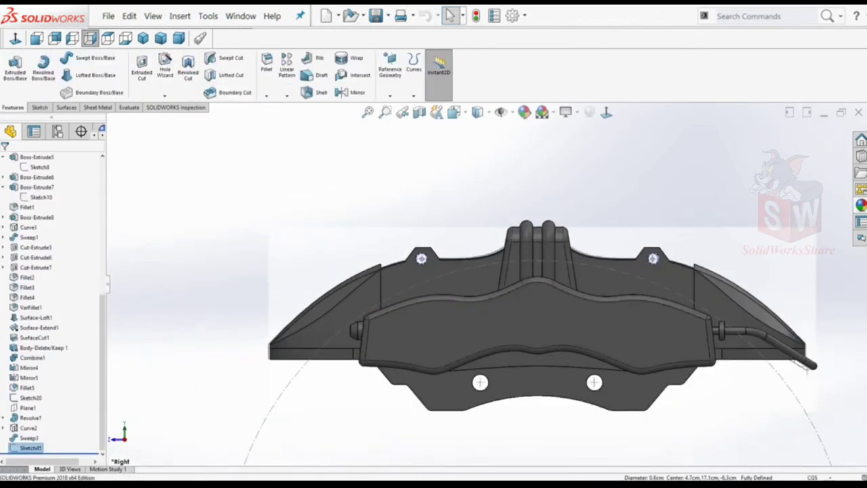
Extrude both circles into pins ending 0.25 cm offset from the pad face.
left_click(27, 288)
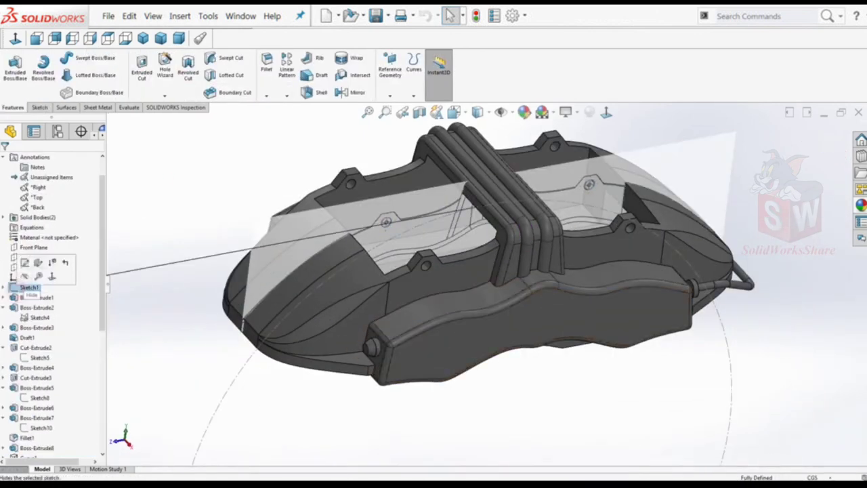
left_click(14, 65)
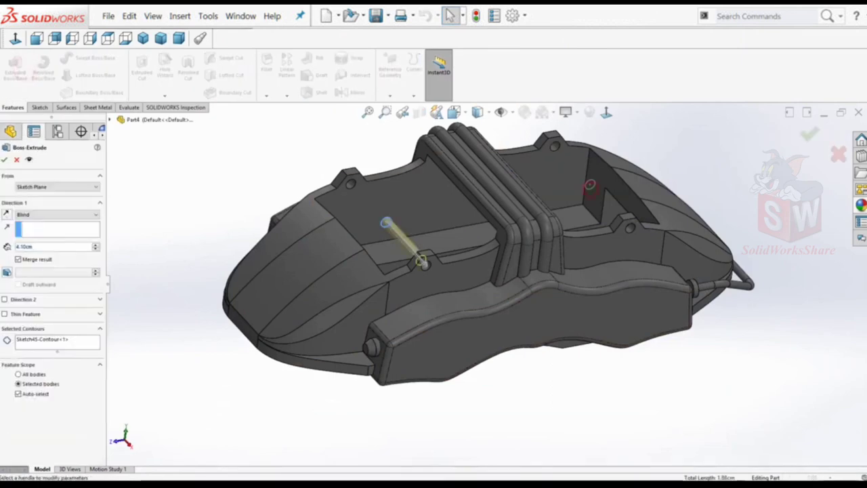
left_click(587, 191)
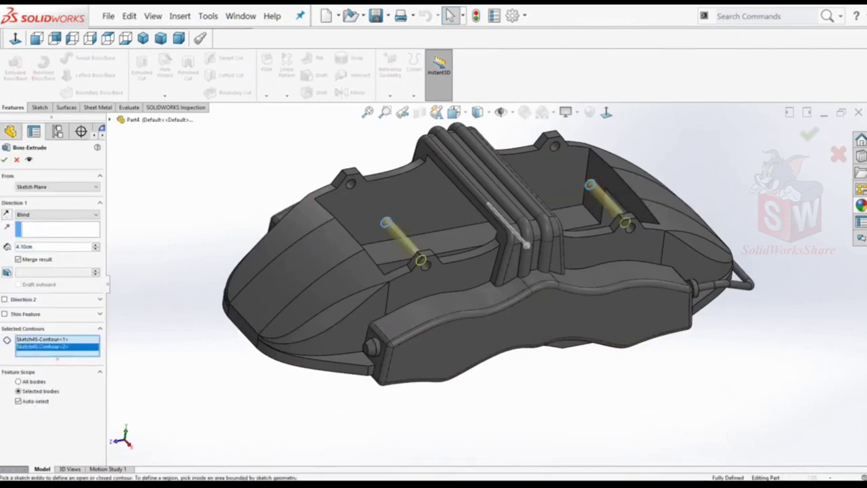
left_click(57, 214)
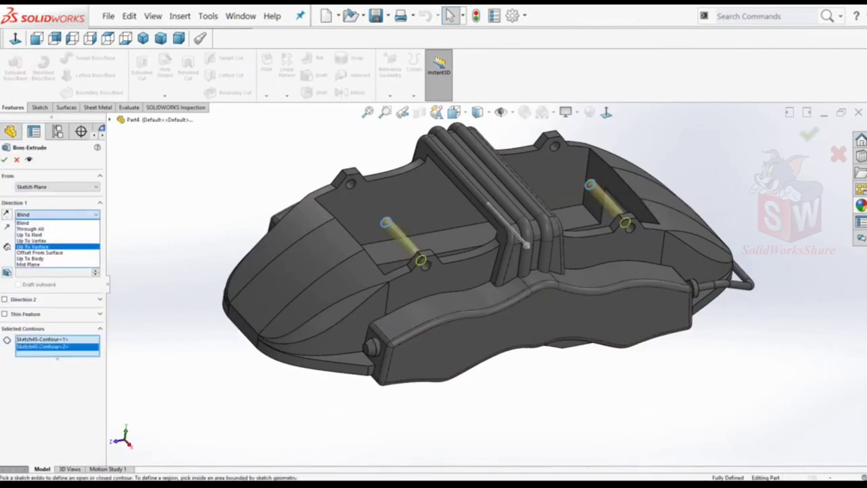
left_click(41, 252)
left_click(429, 284)
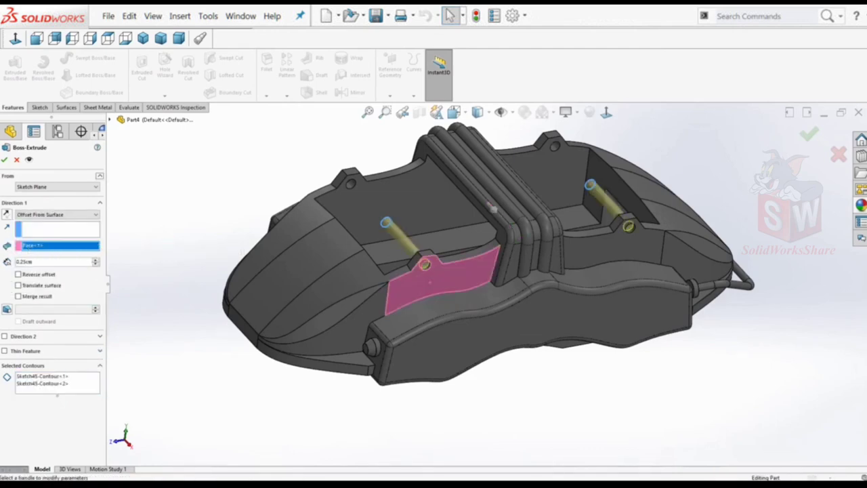
mouse_move(429, 284)
middle_mouse_down()
mouse_move(485, 284)
mouse_move(506, 455)
middle_mouse_up()
scroll(485, 284, "up", 3)
scroll(485, 285, "down", 3)
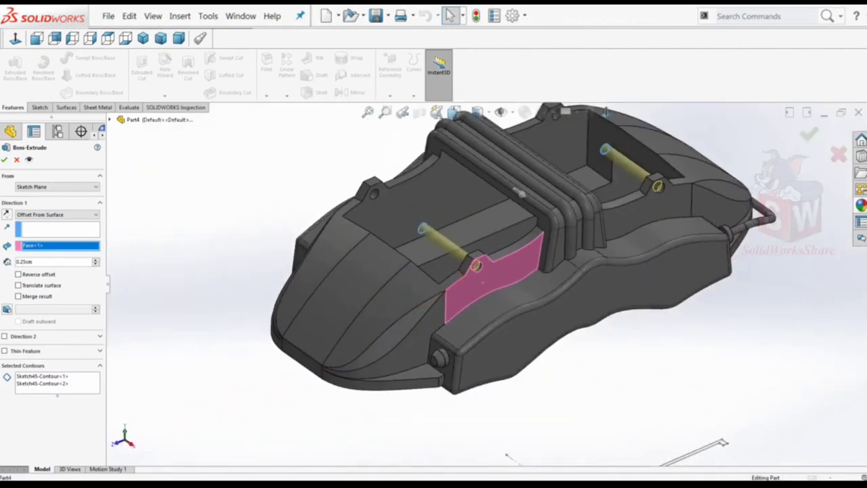
right_click(200, 235)
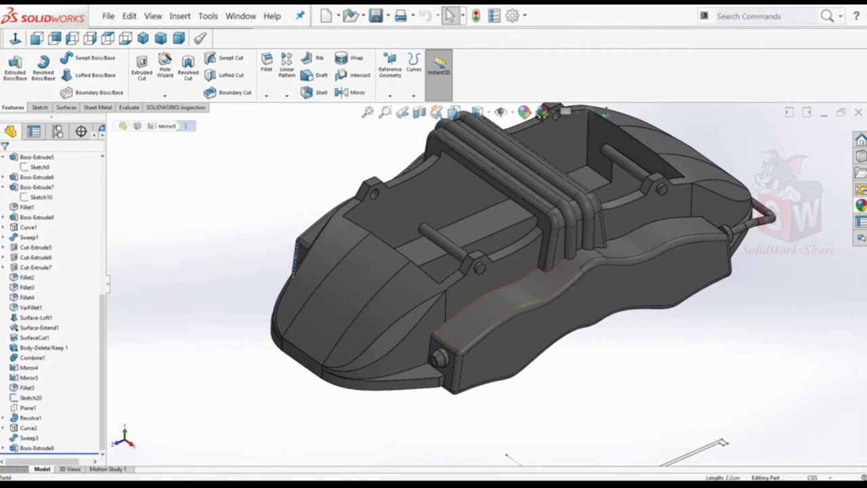
left_click(267, 95)
Chamfer the pin end edges by 0.25 cm at 45°.
left_click(280, 116)
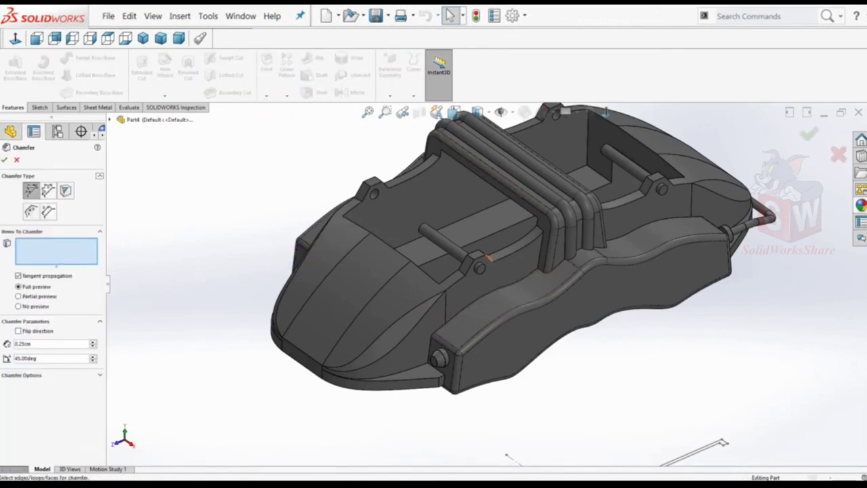
left_click(489, 258)
scroll(485, 265, "down", 3)
scroll(486, 265, "down", 5)
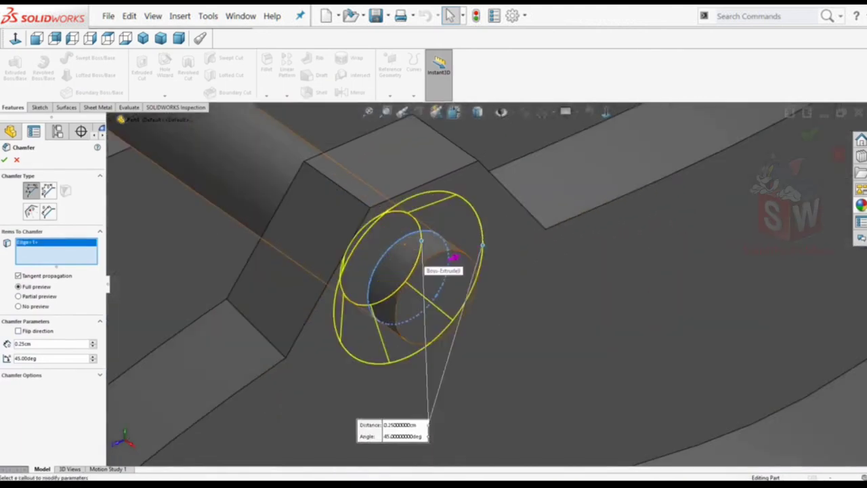
right_click(51, 244)
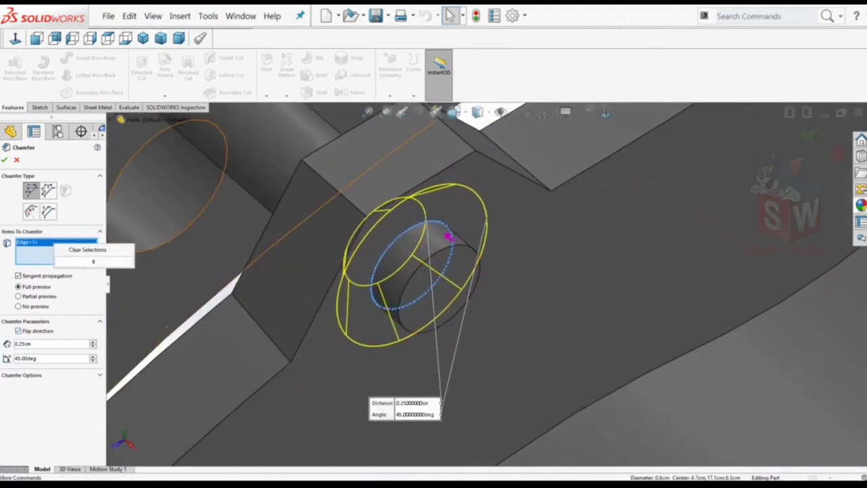
left_click(85, 249)
left_click(433, 267)
scroll(467, 278, "up", 3)
scroll(479, 281, "up", 4)
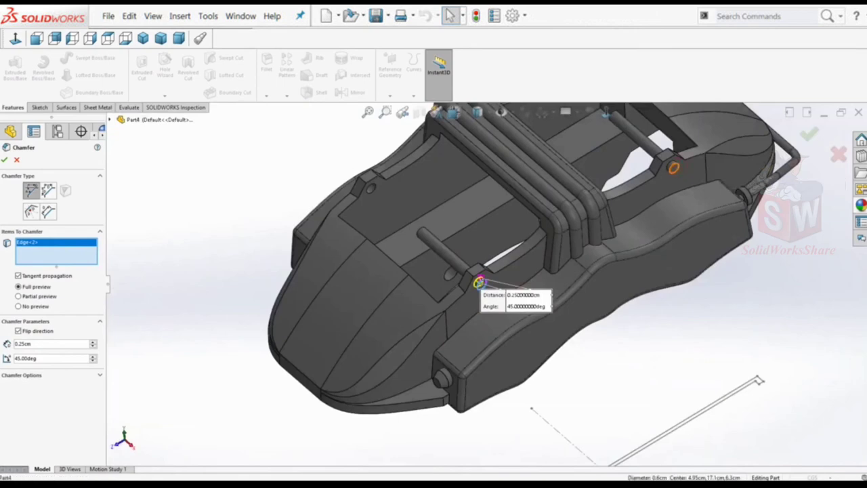
scroll(674, 168, "down", 5)
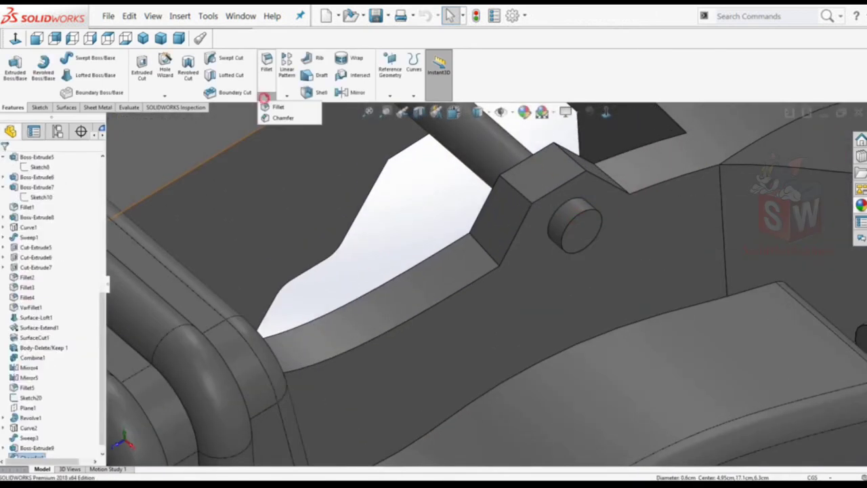
left_click(288, 117)
left_click(571, 223)
left_click(4, 159)
Mirror the brake-line sweep and both chamfered pin bodies about the Right Plane.
key("f")
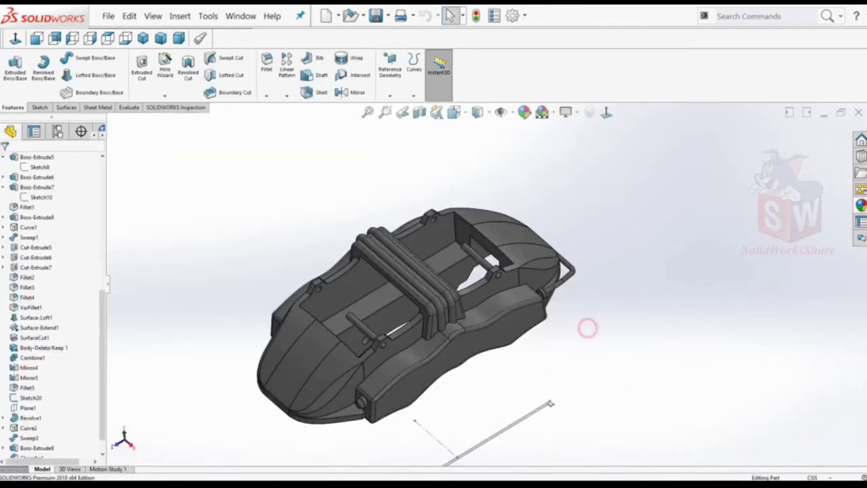
mouse_move(587, 325)
middle_mouse_down()
mouse_move(514, 352)
mouse_move(474, 284)
mouse_move(494, 271)
middle_mouse_up()
left_click(352, 93)
left_click(120, 119)
left_click(157, 210)
left_click(379, 292)
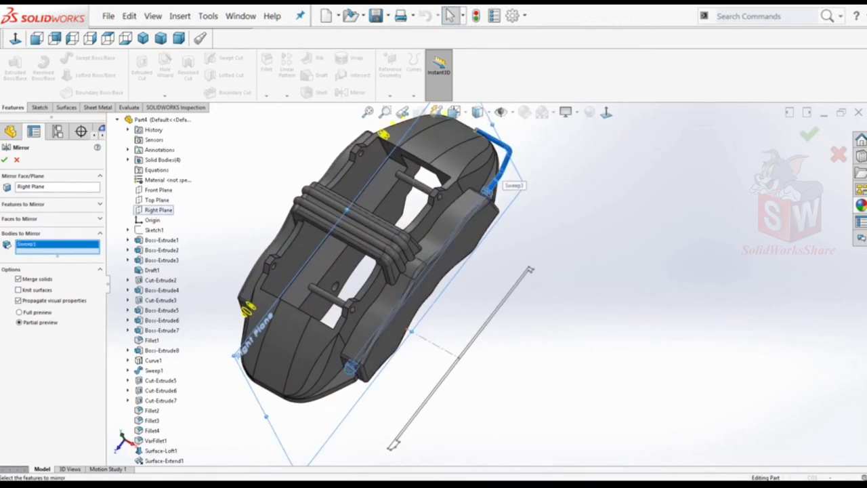
left_click(379, 271)
left_click(379, 271)
middle_click_drag(407, 305, 461, 271)
left_click(5, 159)
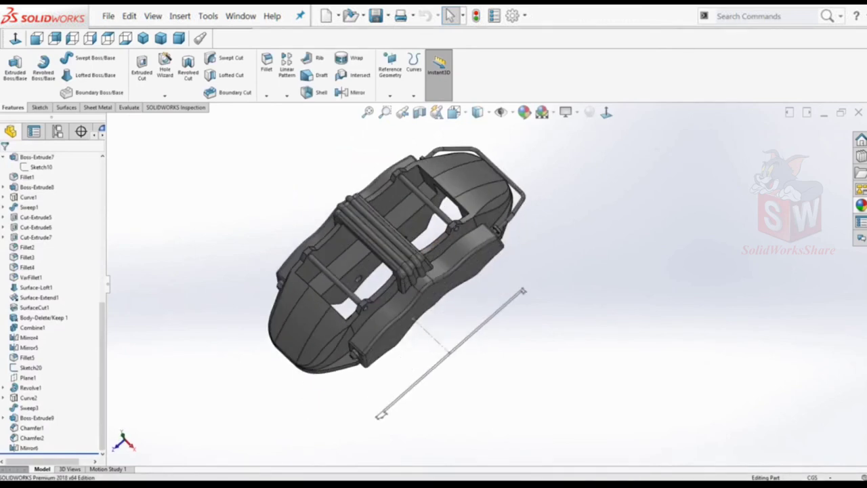
middle_click_drag(434, 284, 468, 336)
right_click(471, 335)
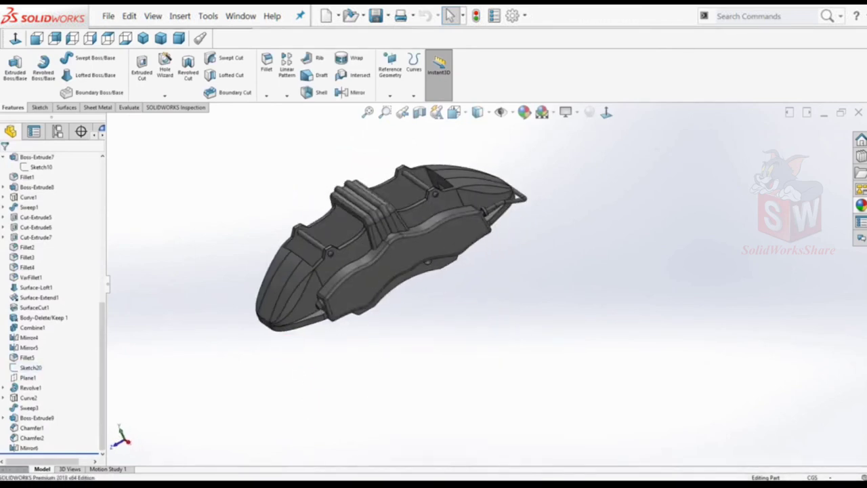